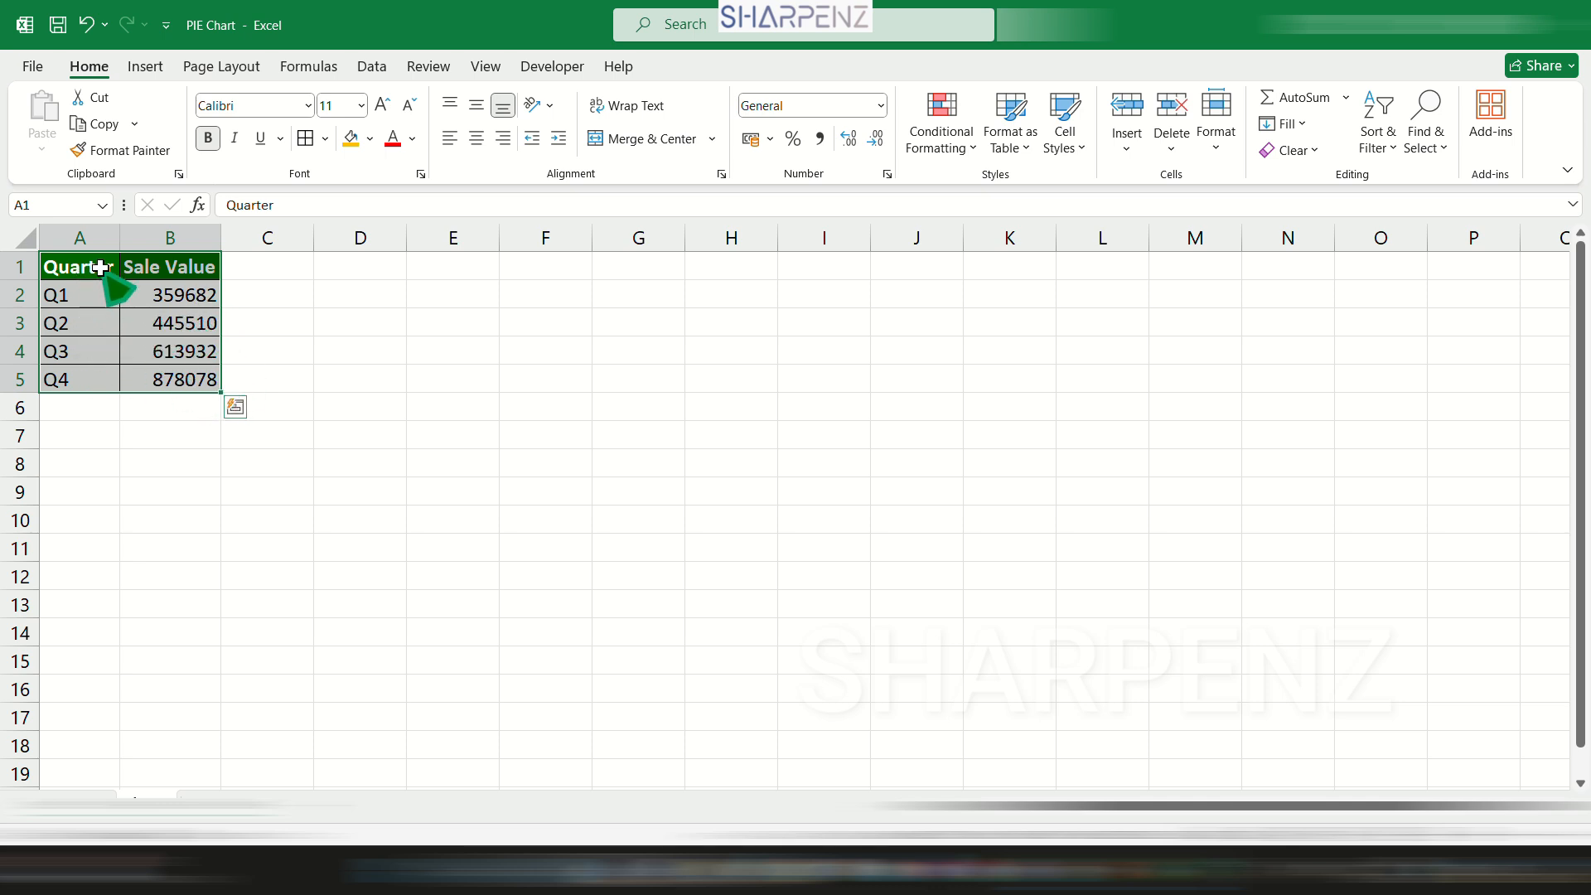
Preview the recommended charts for the quarterly sales table, comparing the column, filled map, line, pie and bar suggestions.
left_click(146, 67)
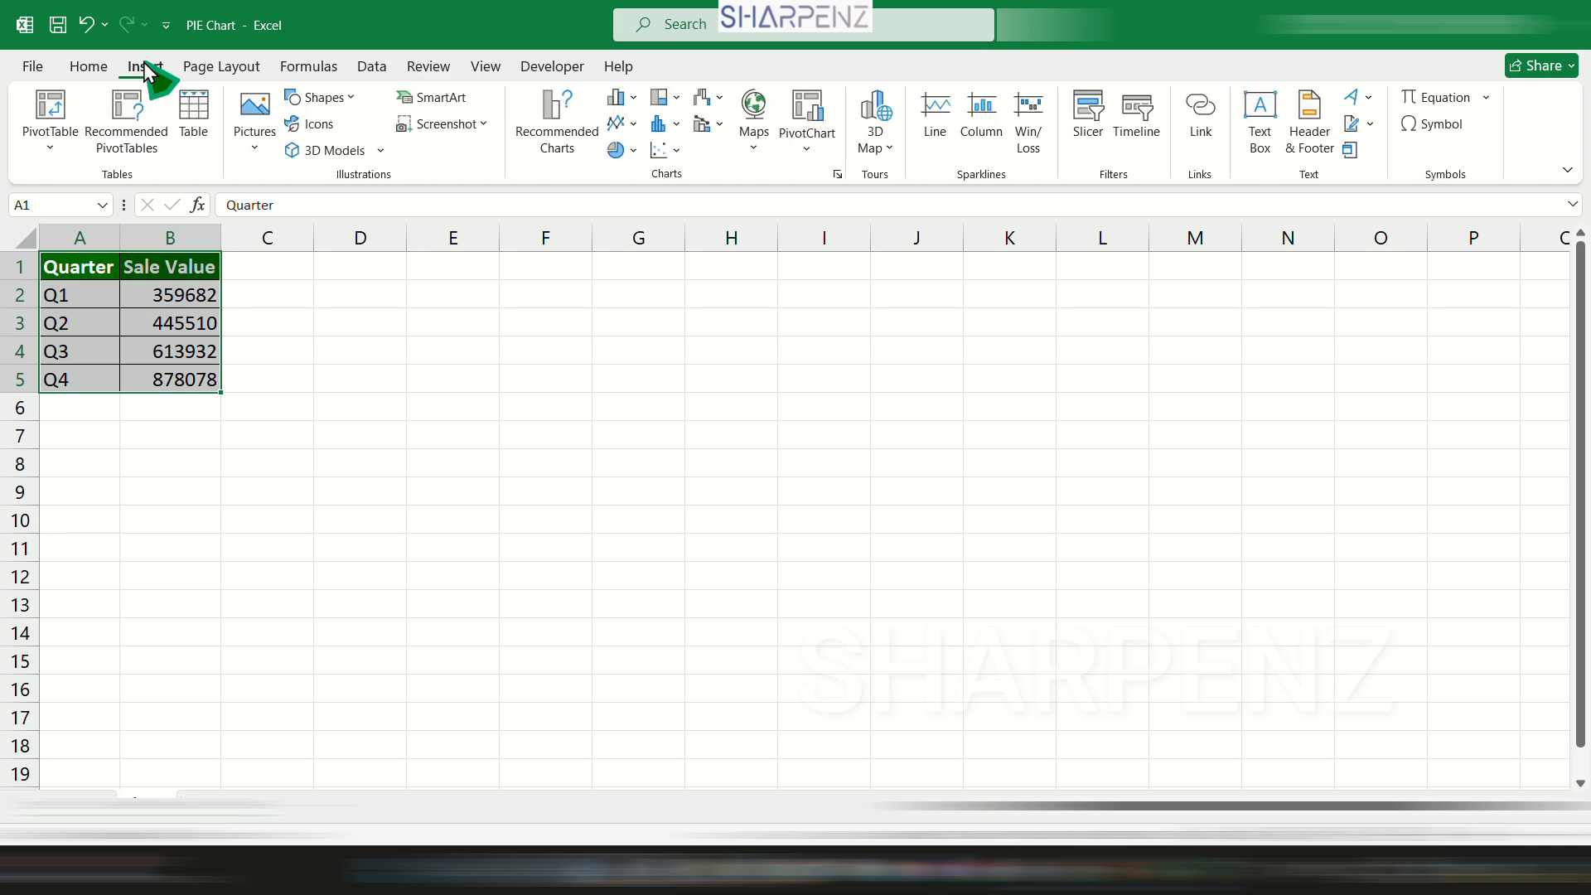
left_click(556, 124)
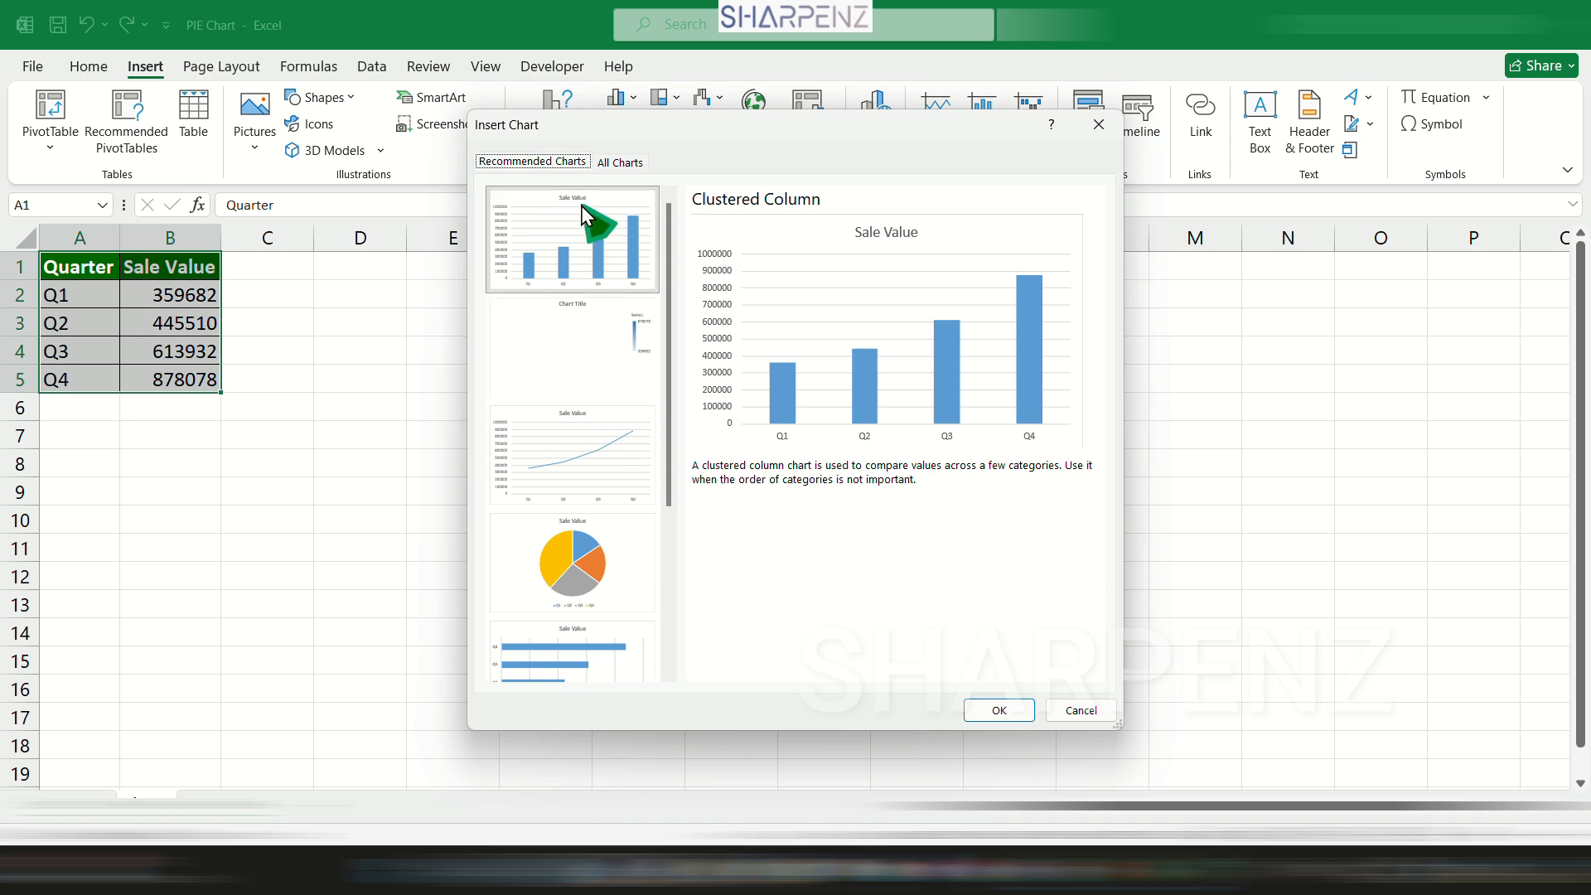
left_click(594, 338)
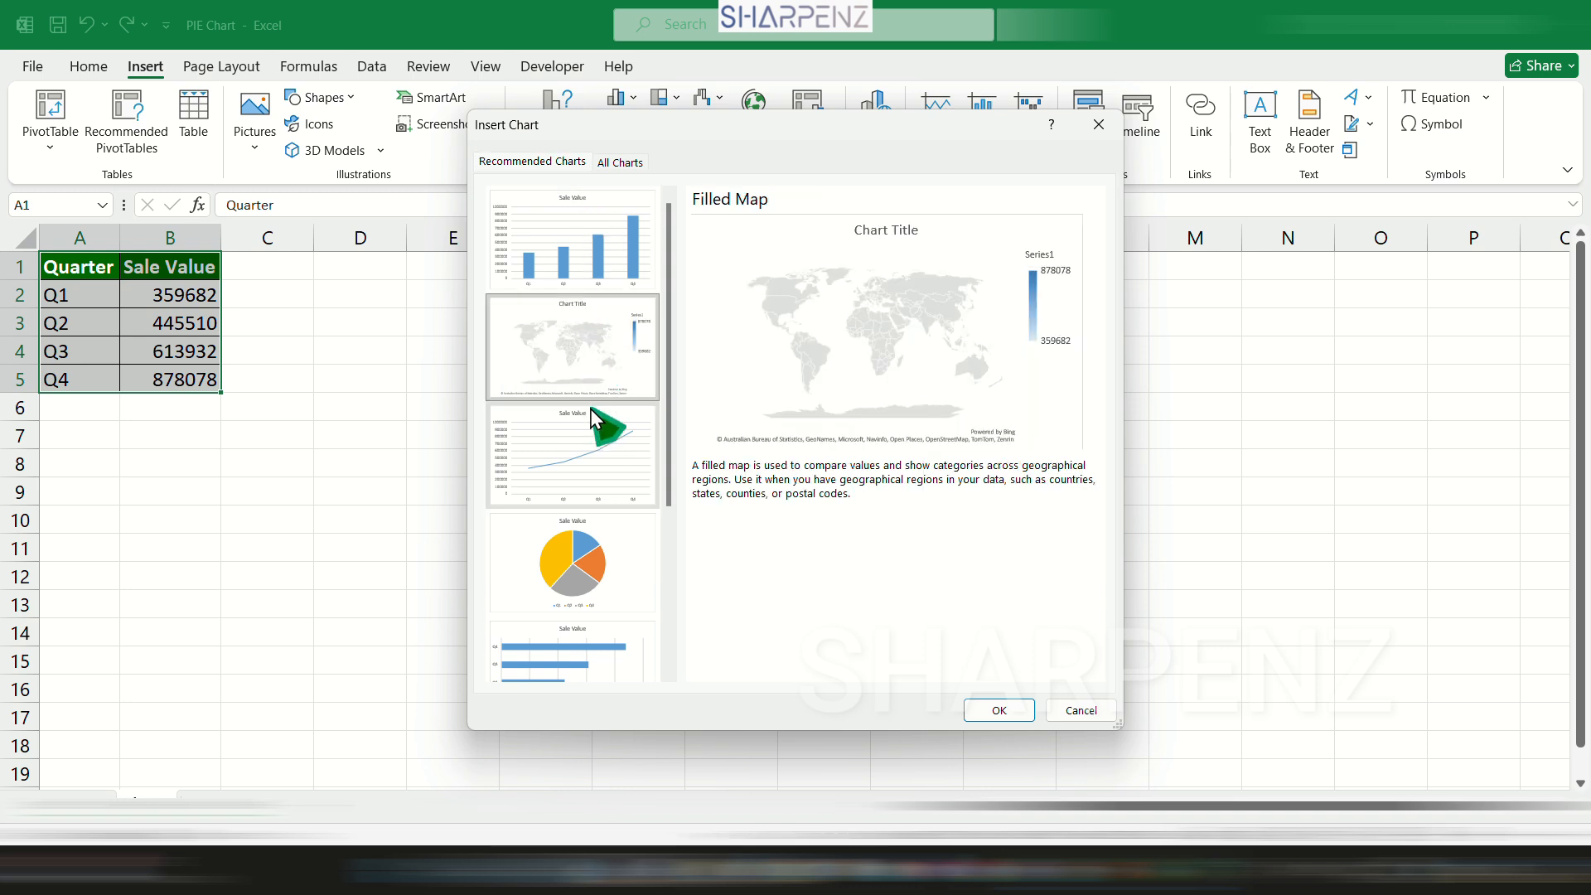
left_click(596, 456)
left_click(581, 533)
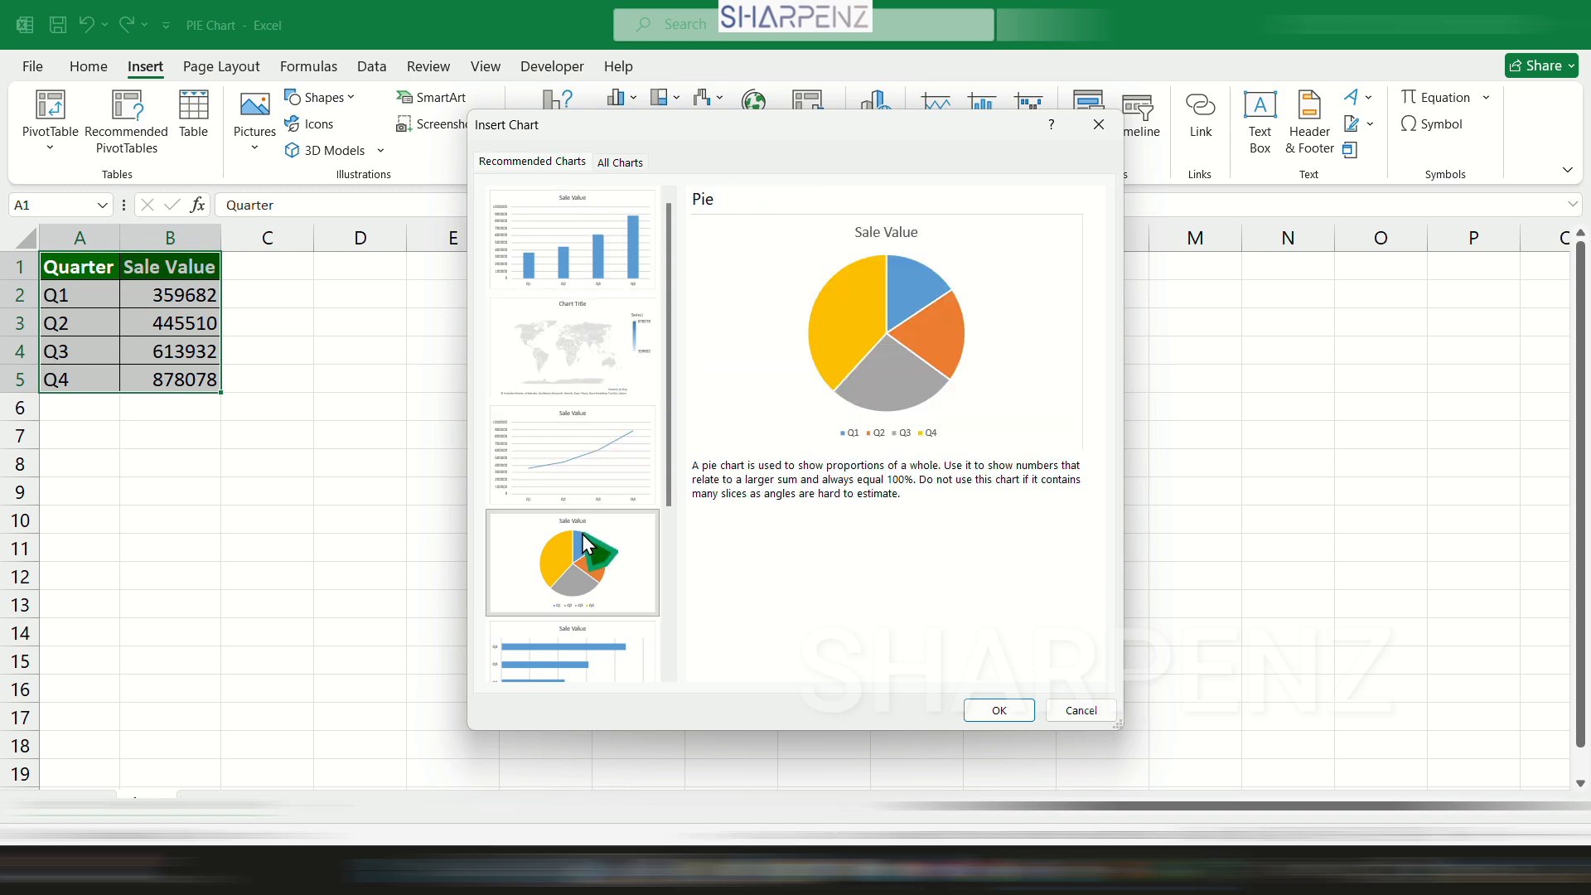
left_click(584, 646)
scroll(588, 642, "down", 3)
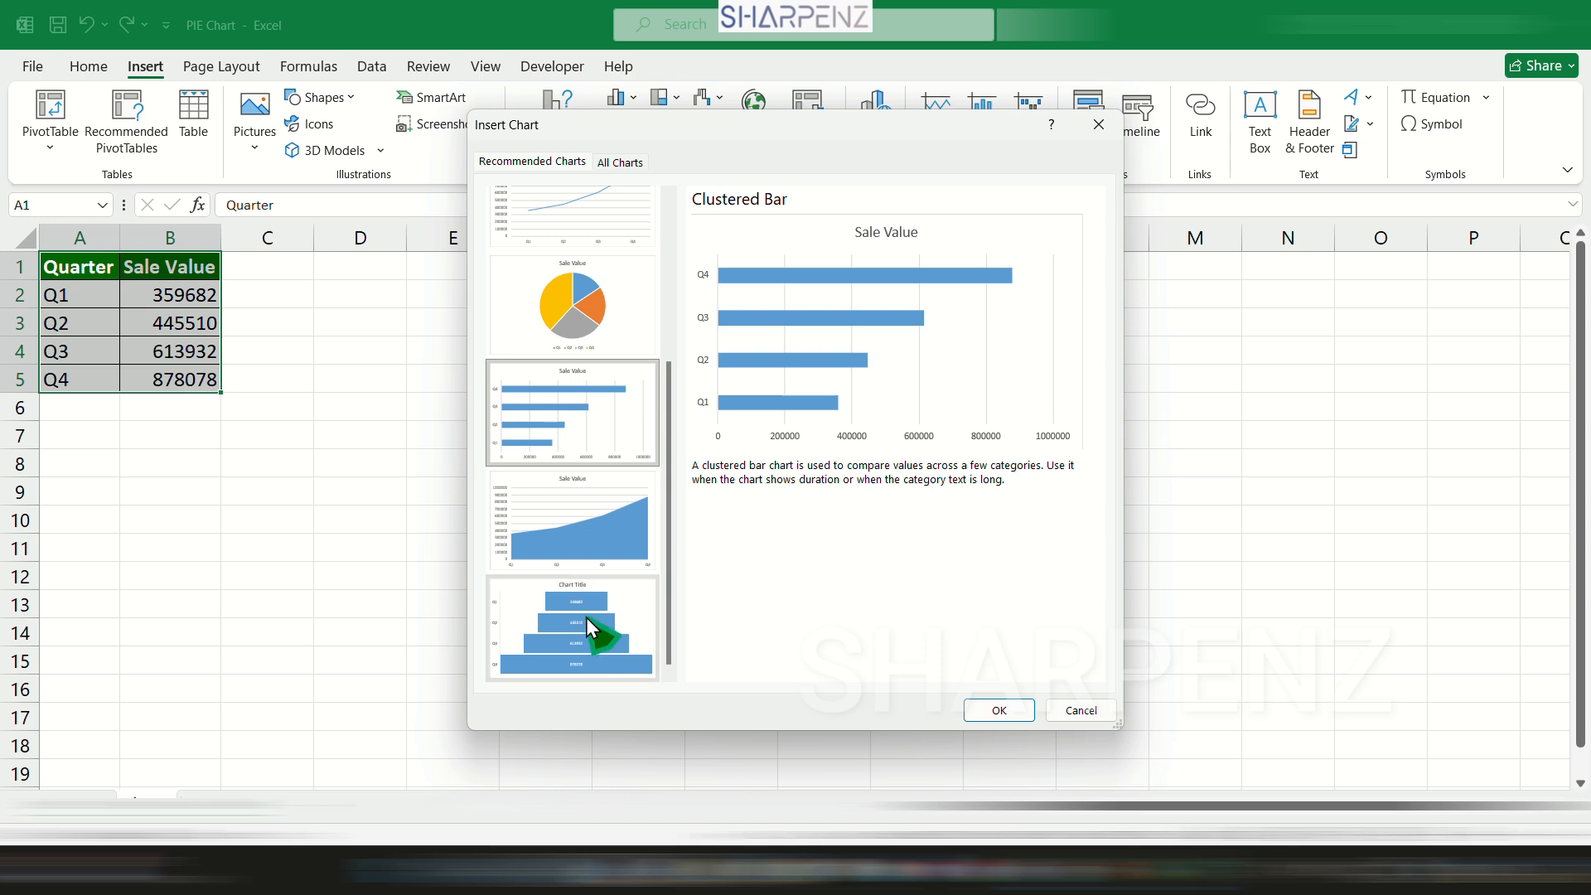
scroll(572, 389, "up", 3)
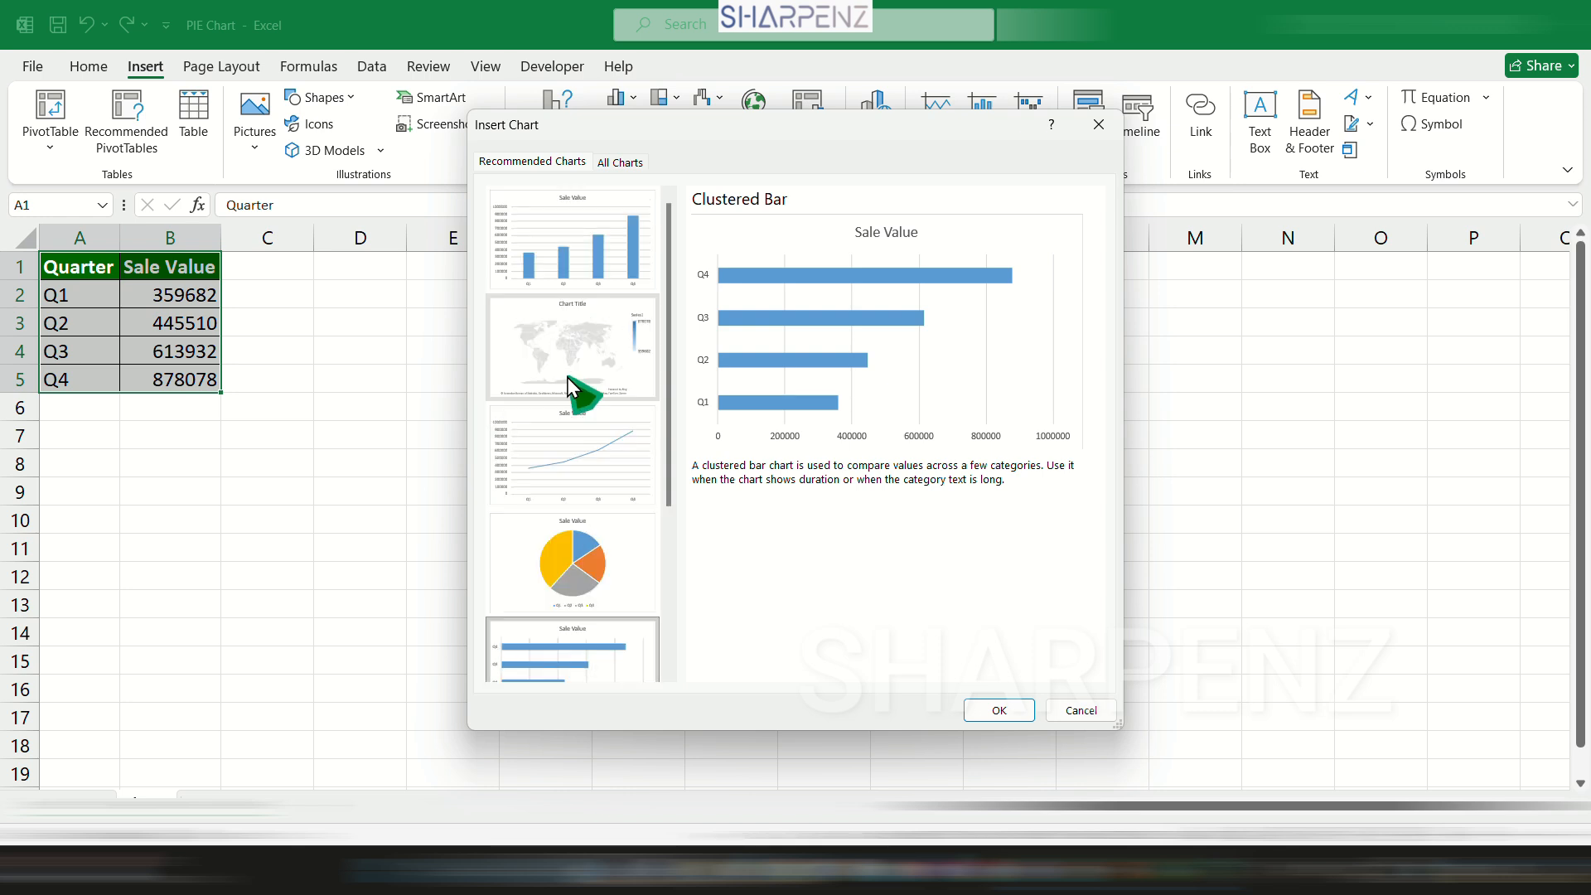
left_click(586, 257)
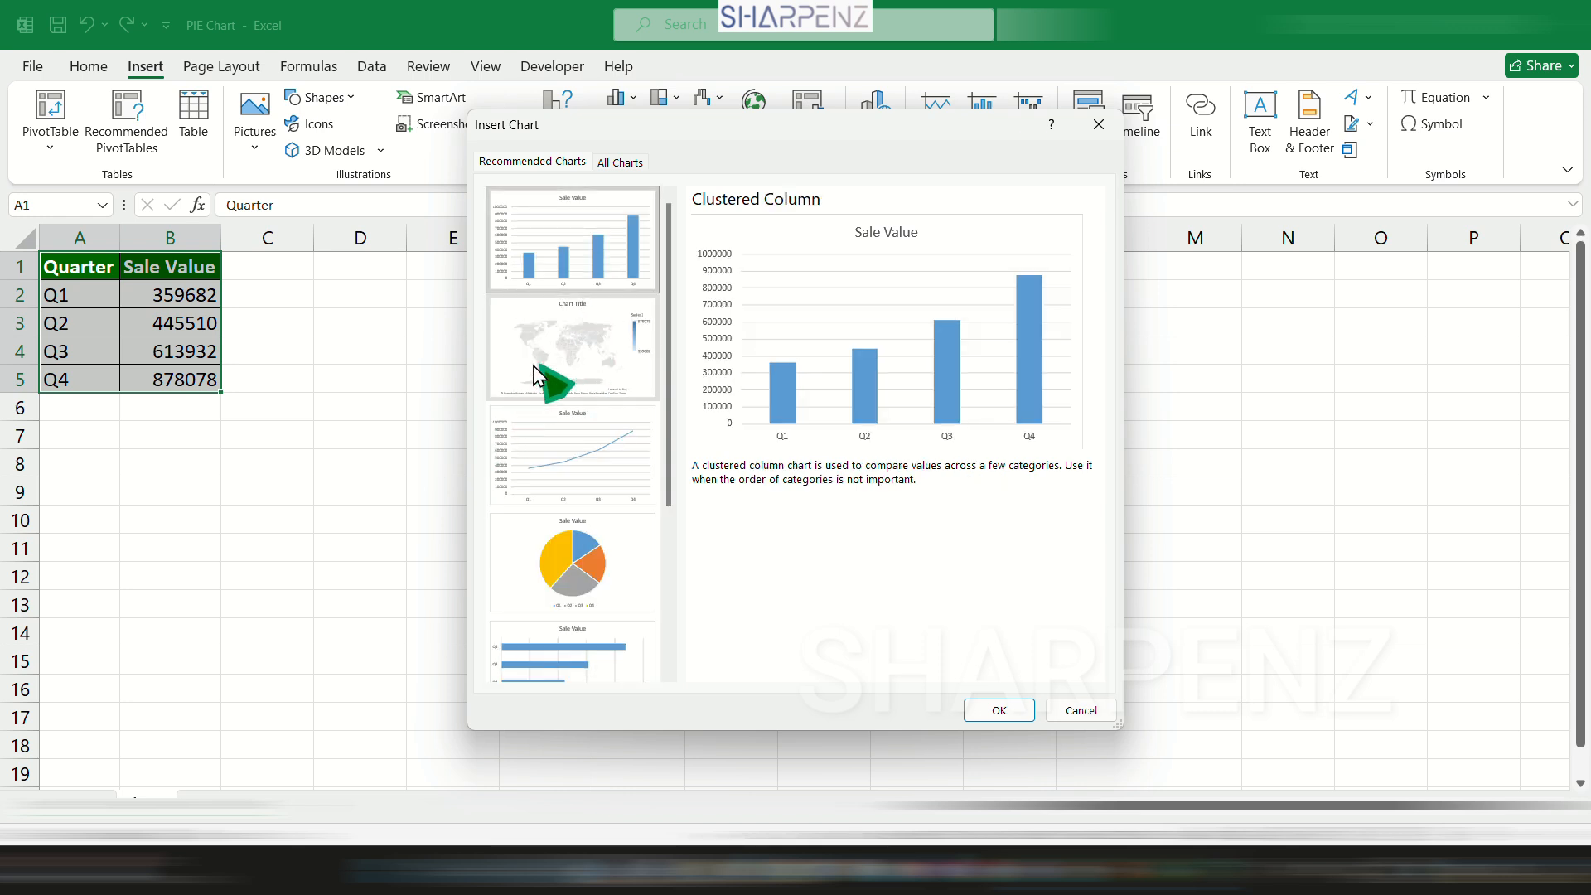
left_click(565, 330)
left_click(580, 471)
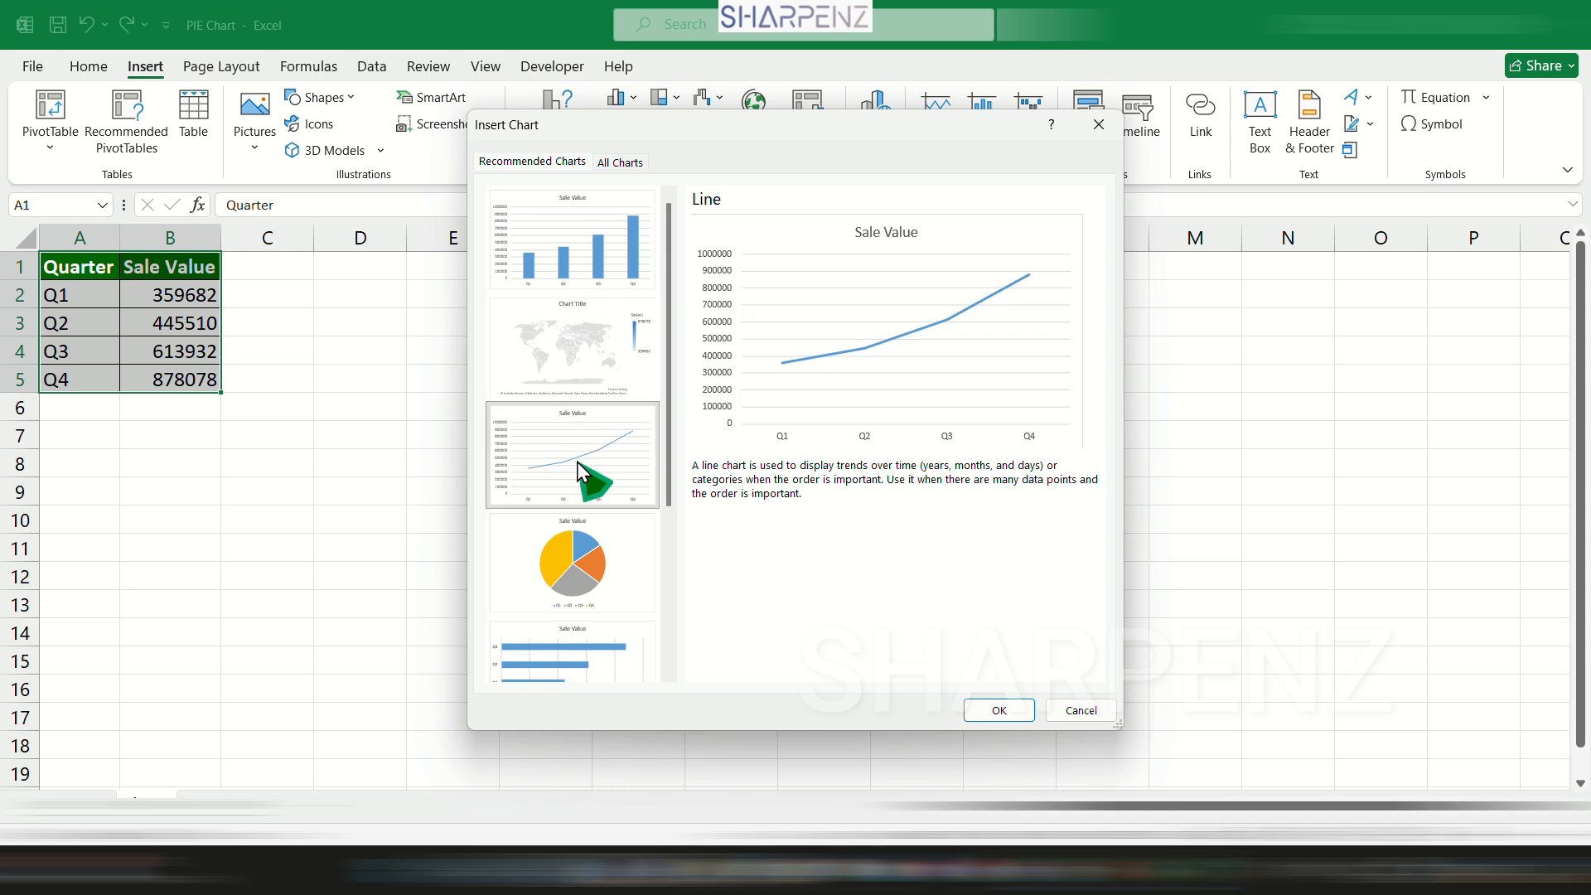
left_click(583, 544)
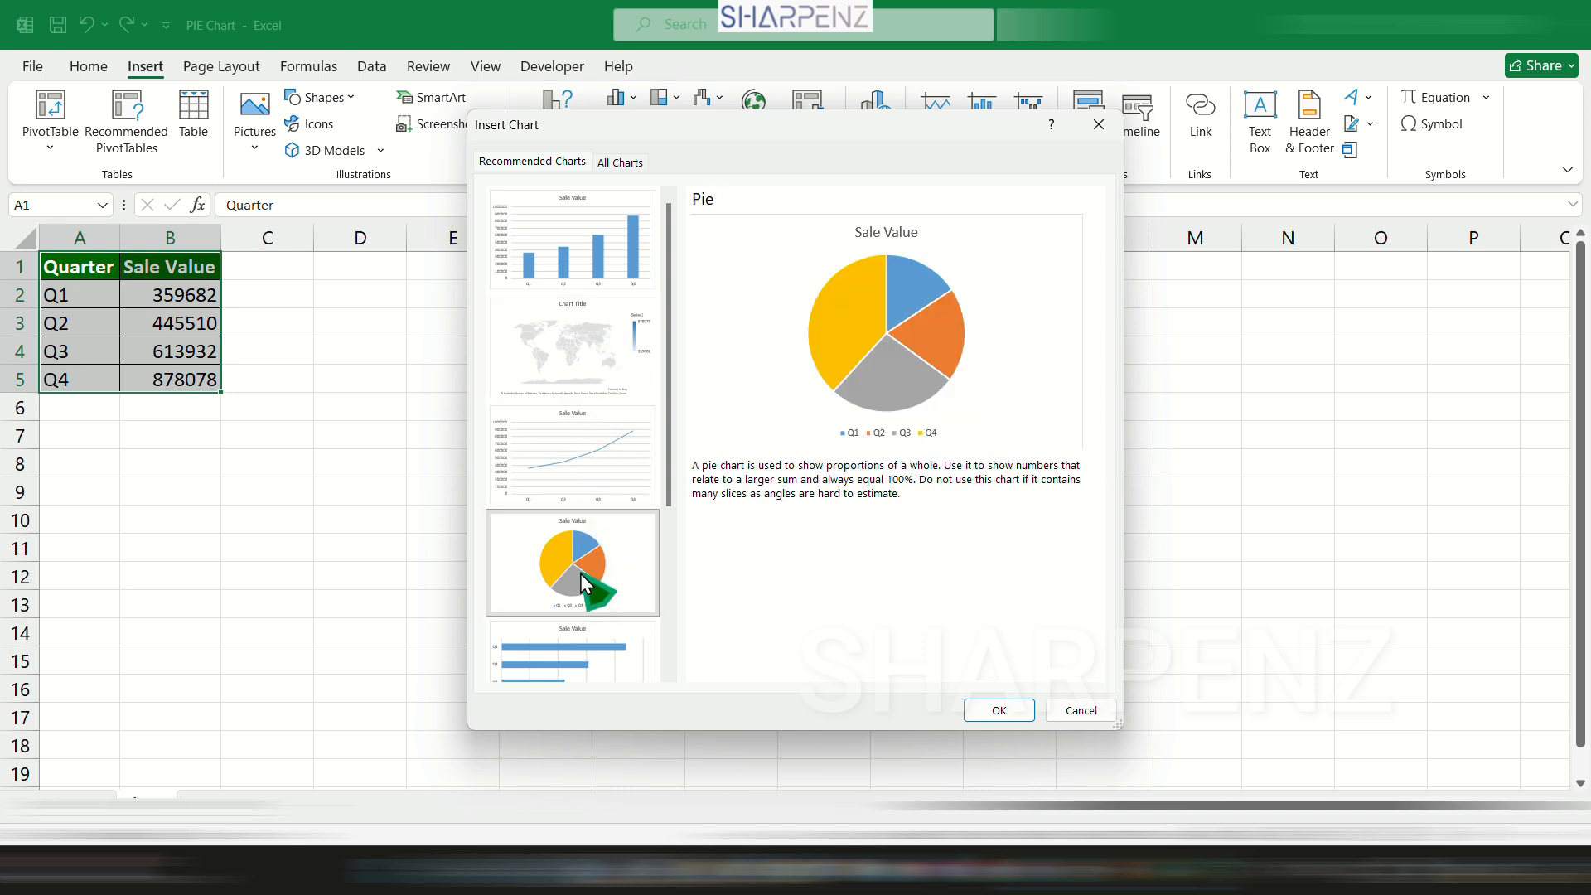
left_click(600, 446)
left_click(584, 280)
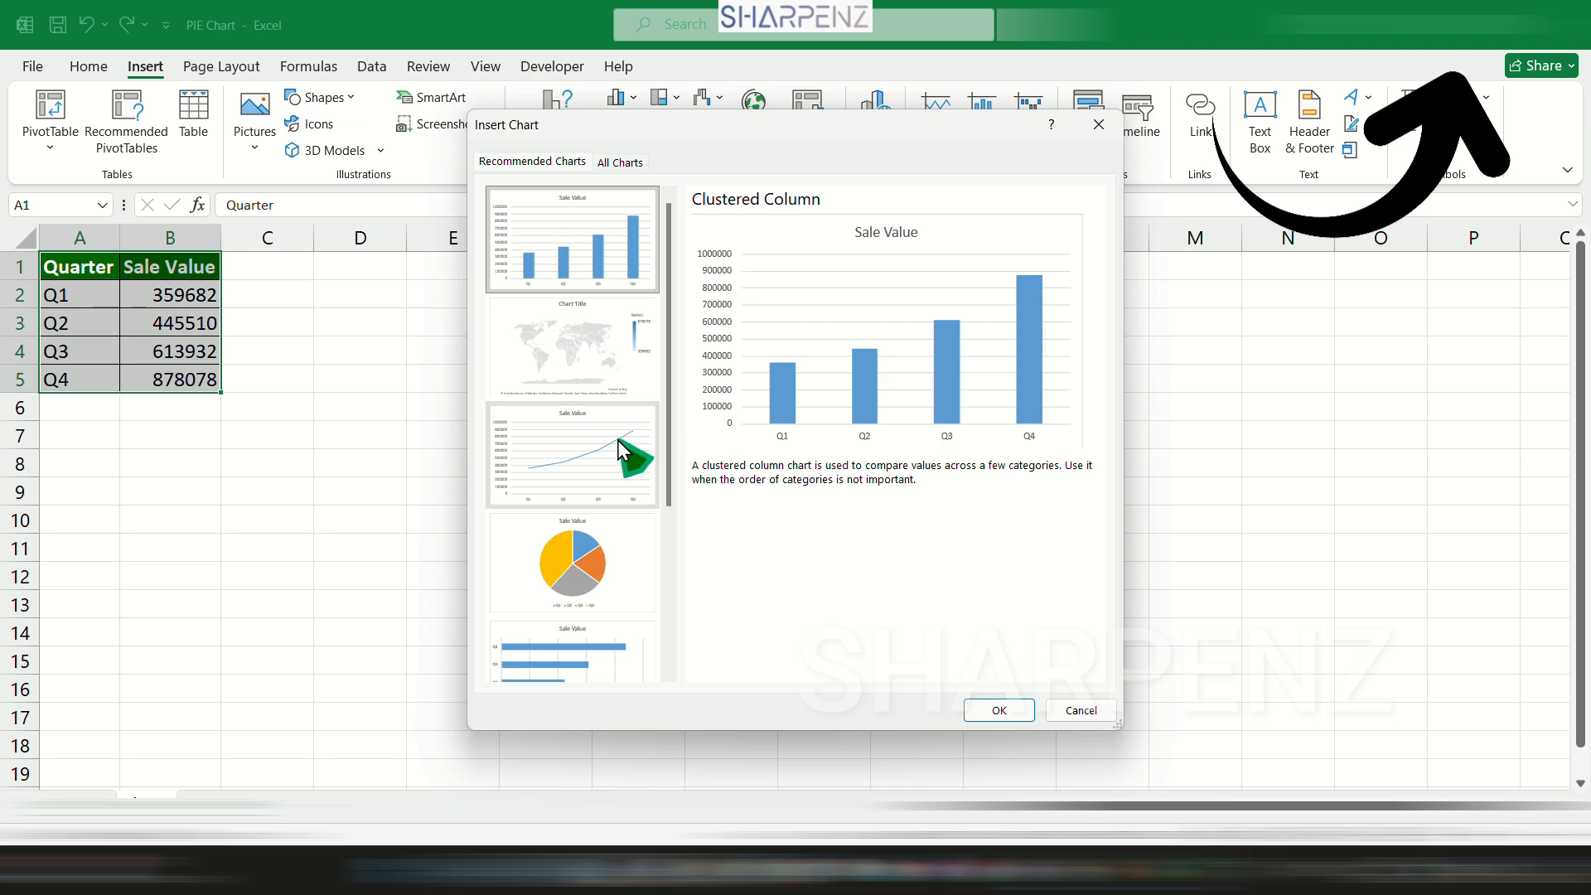
Insert the recommended pie chart for the quarterly sales and remove it from the sheet again.
left_click(603, 559)
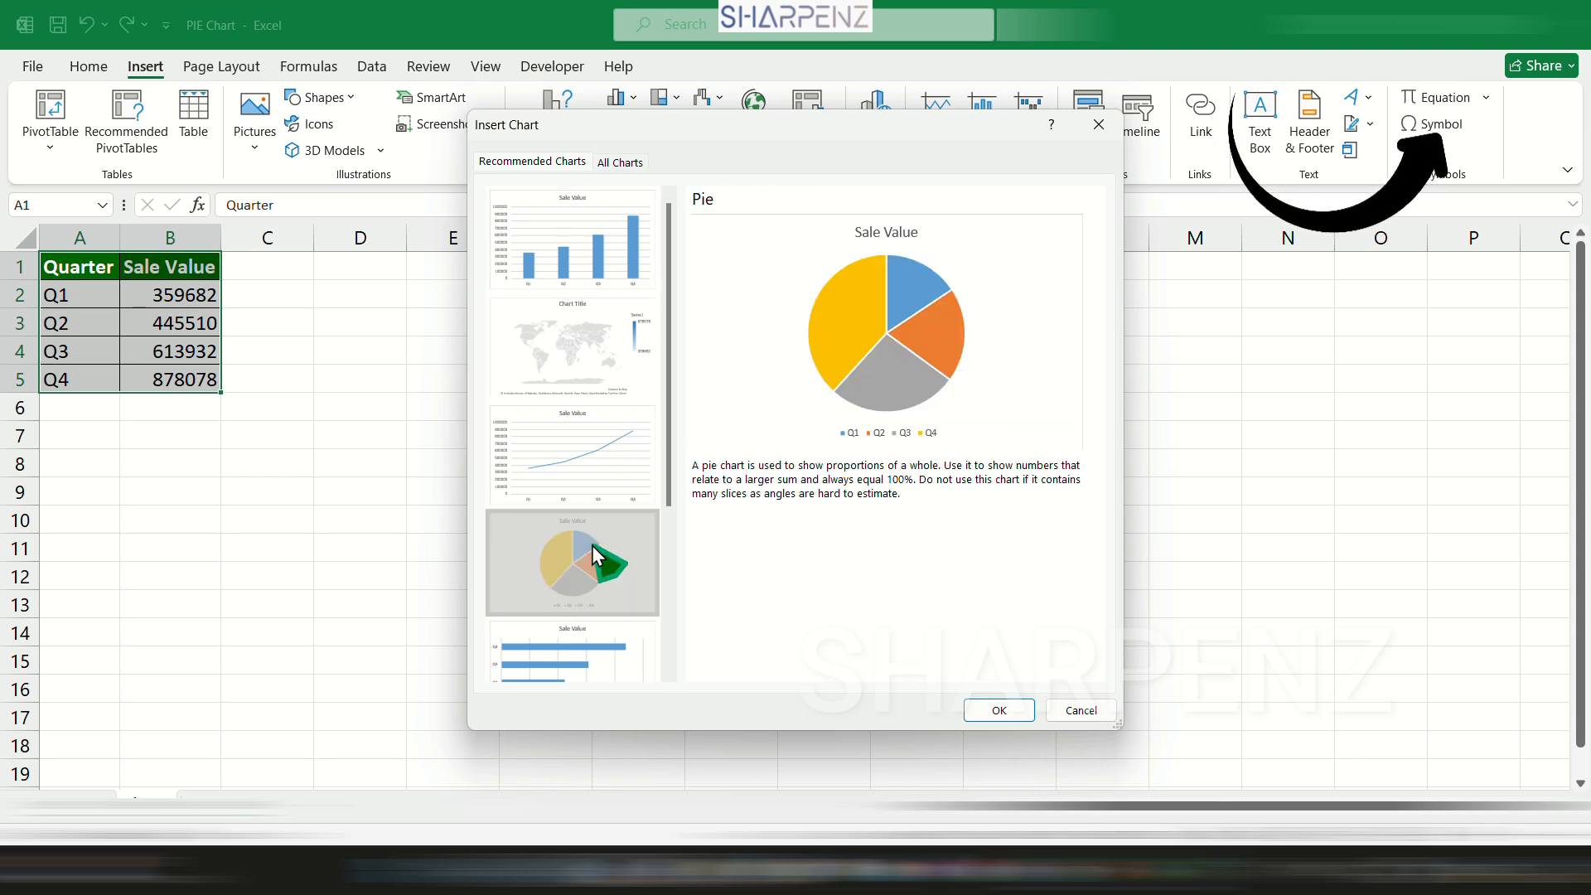
left_click(997, 710)
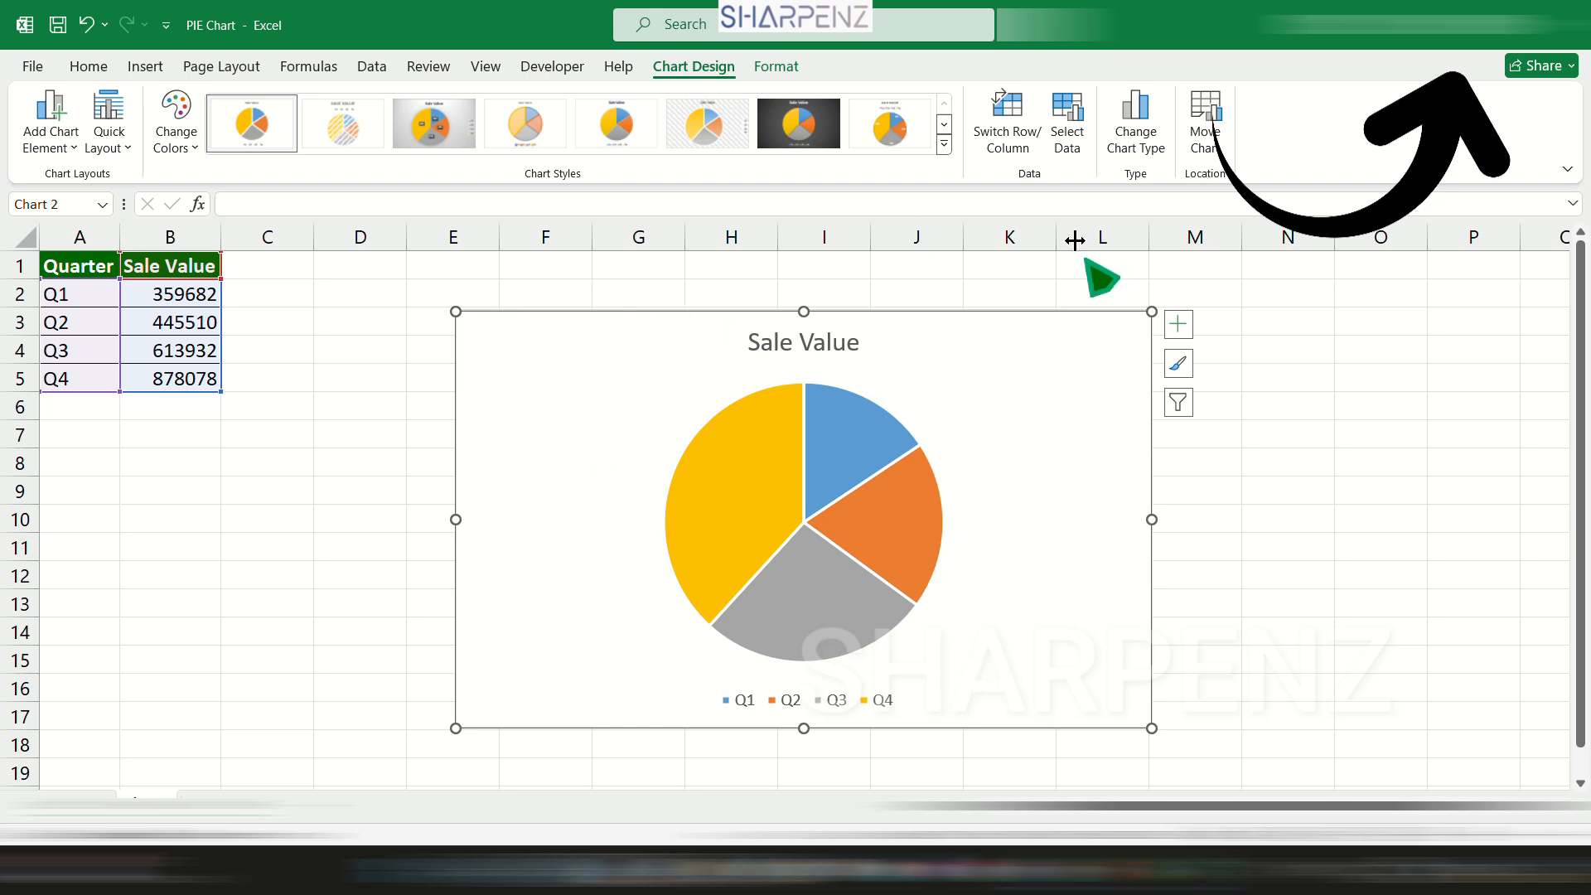
left_click(1288, 490)
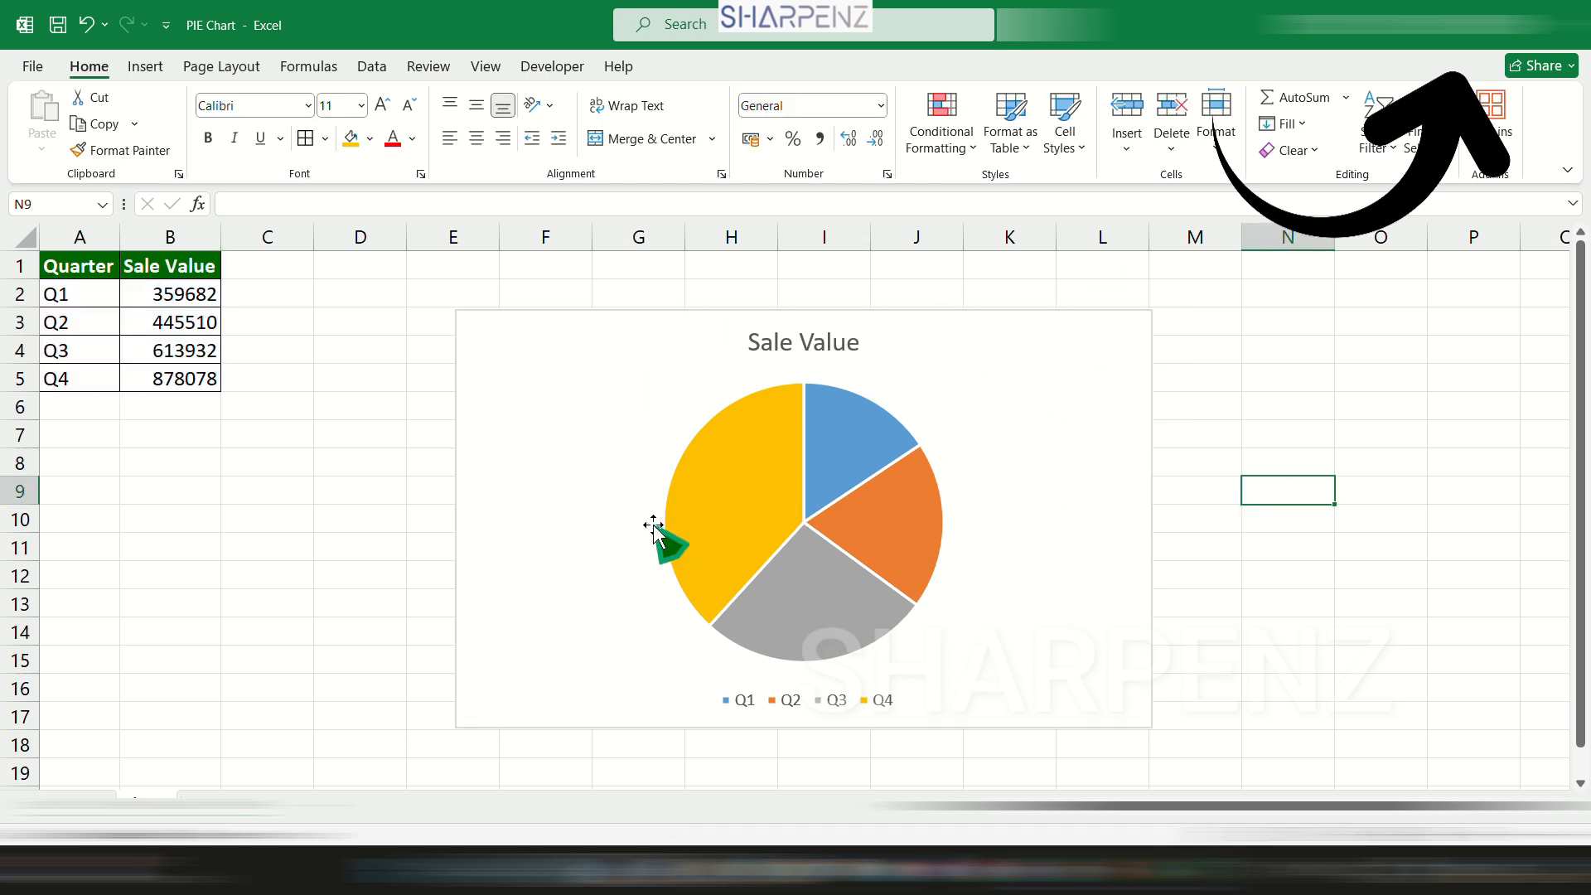
left_click(535, 339)
key("ctrl+z")
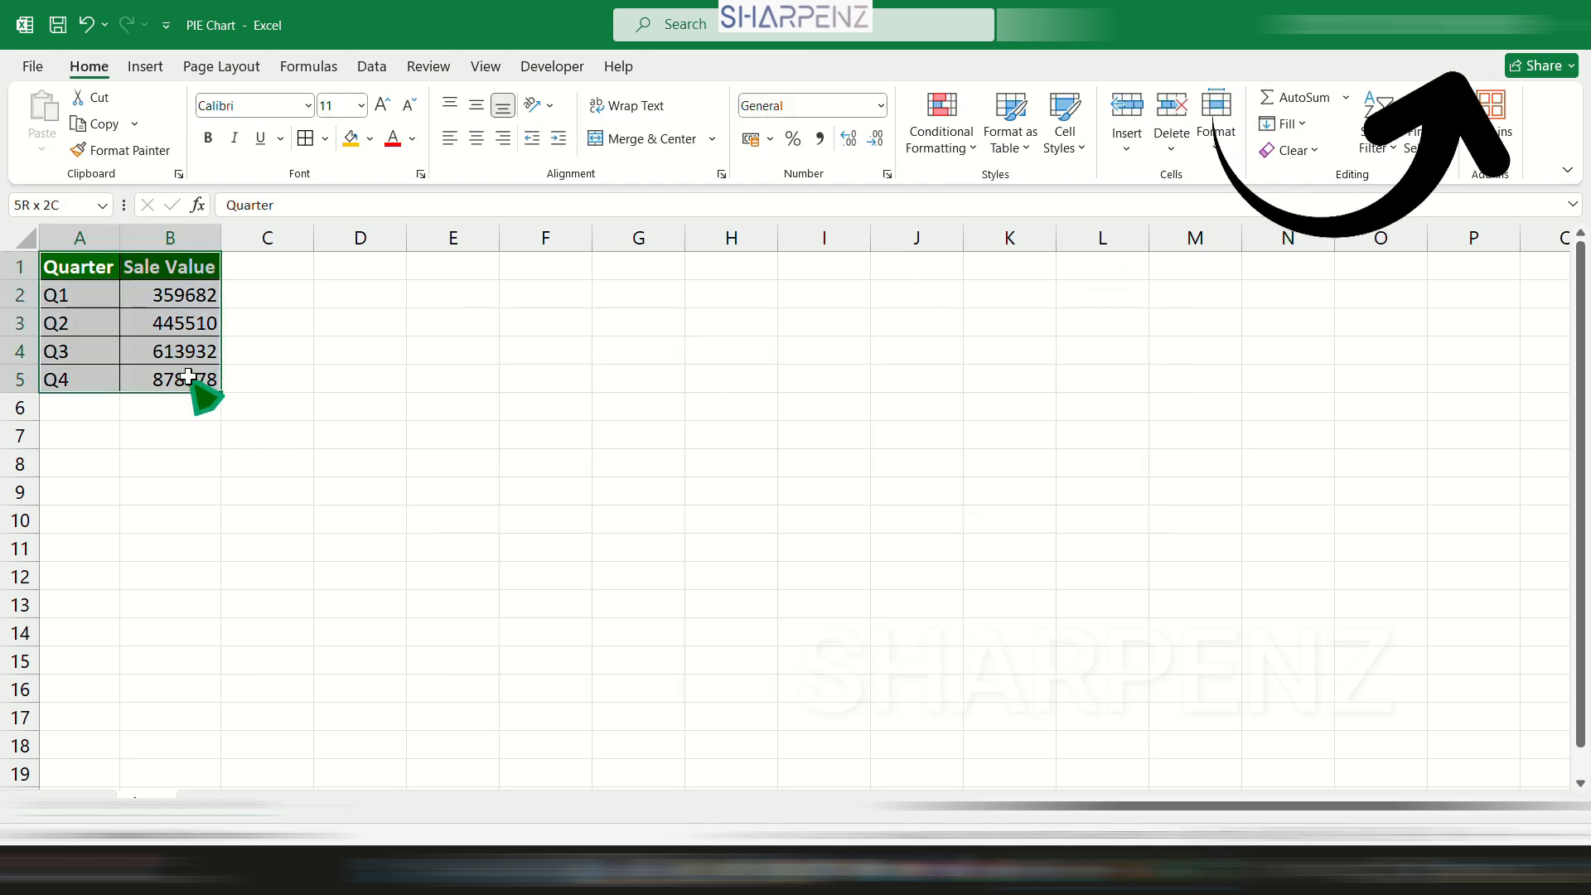
Insert a 2-D pie chart of the quarterly sales, placed beside the table and resized to span columns C to I.
left_click(145, 67)
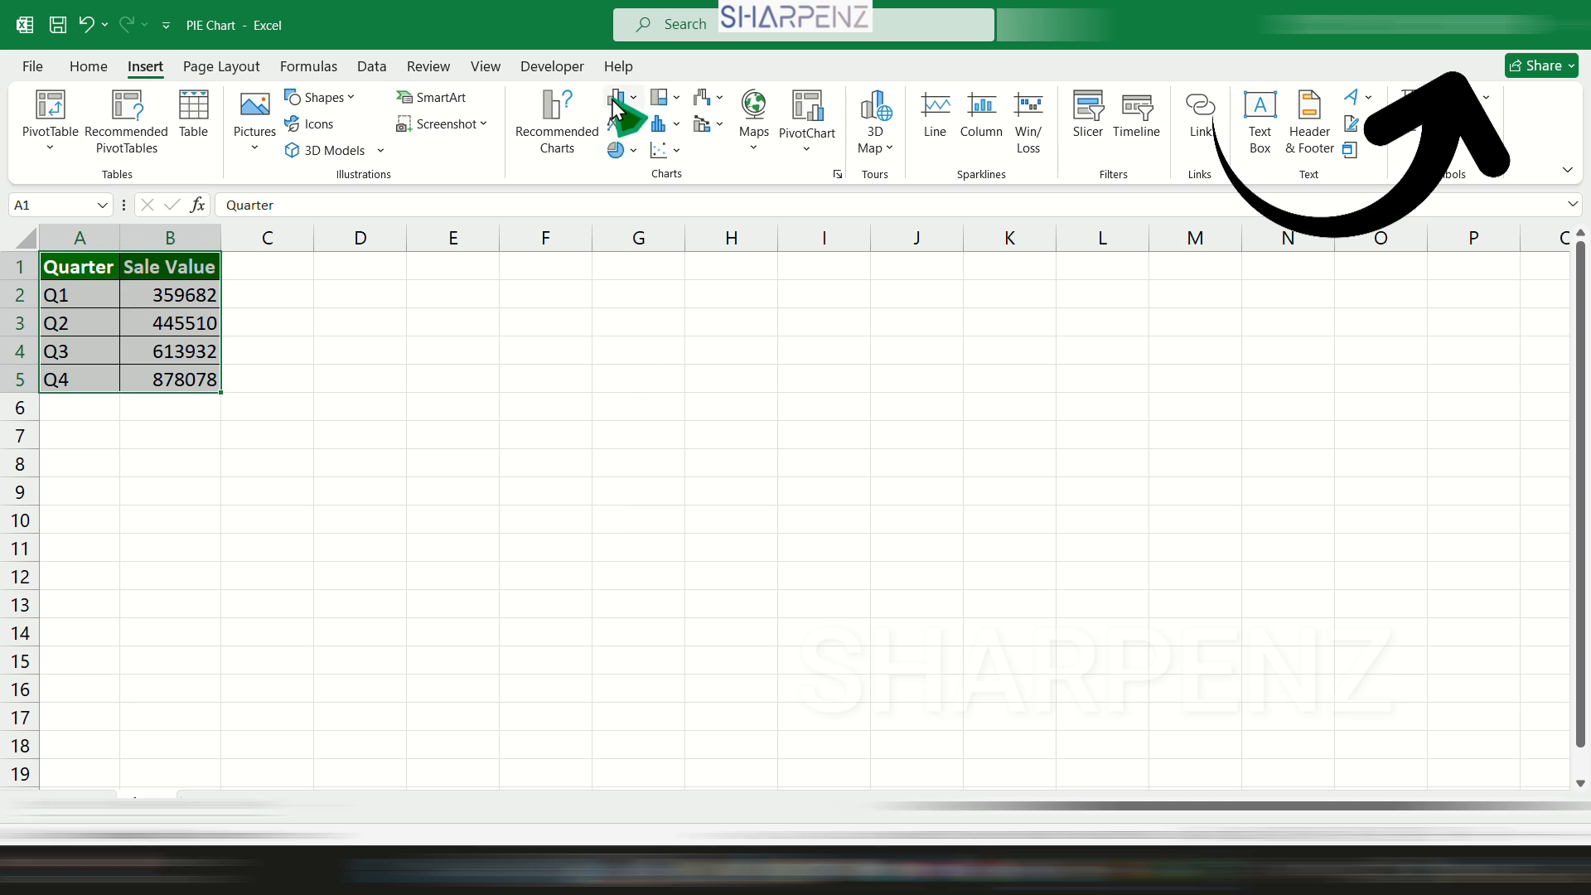
left_click(631, 151)
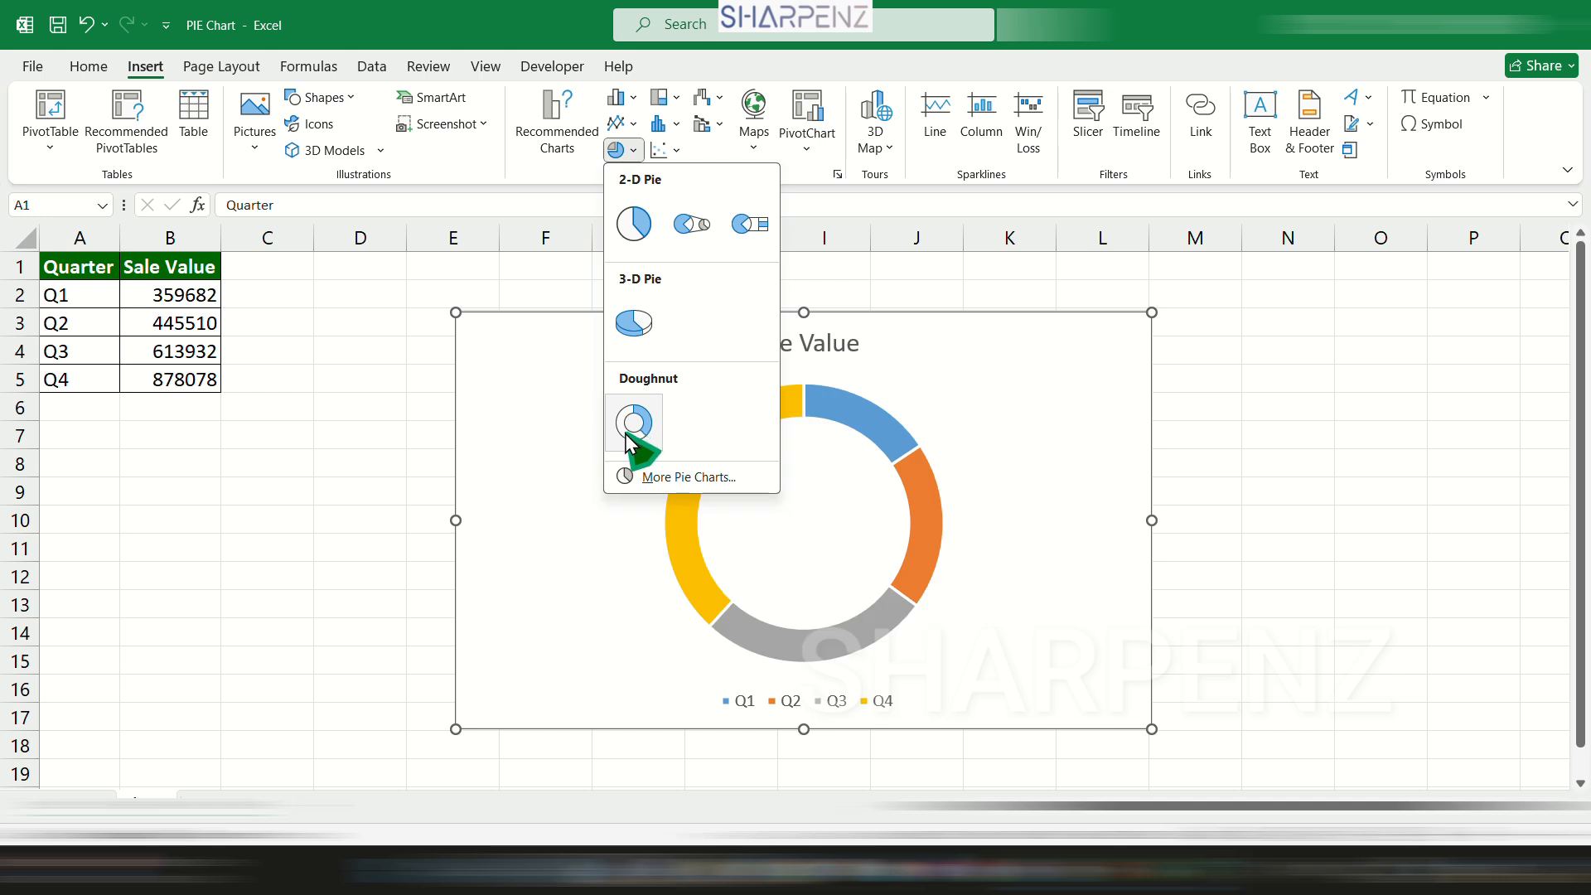
left_click(635, 227)
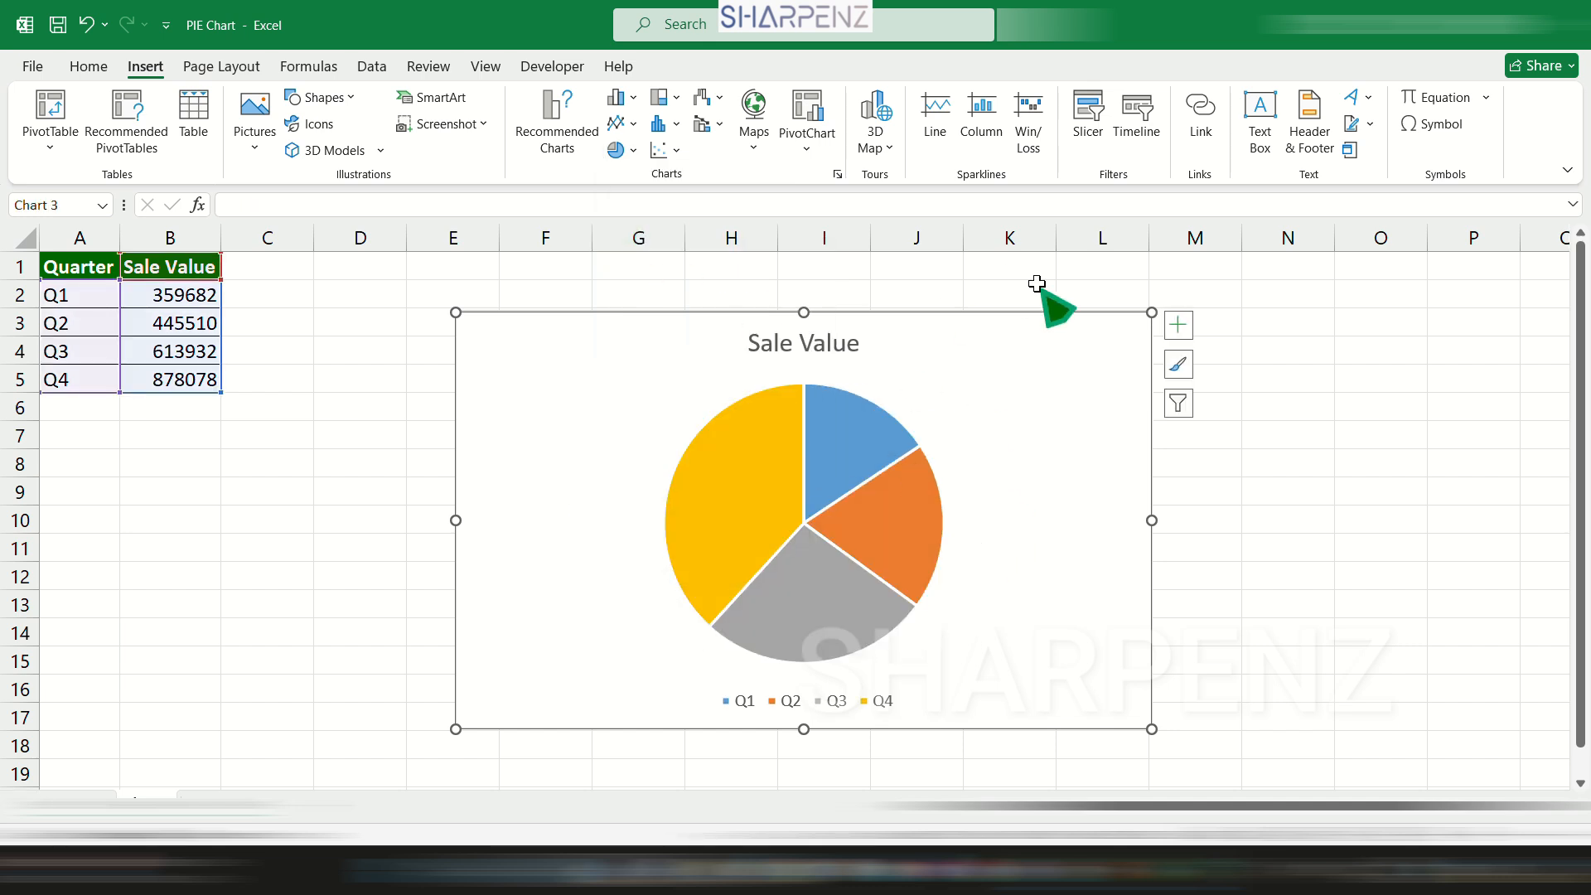
left_click_drag(977, 321, 760, 274)
left_click_drag(934, 477, 1343, 493)
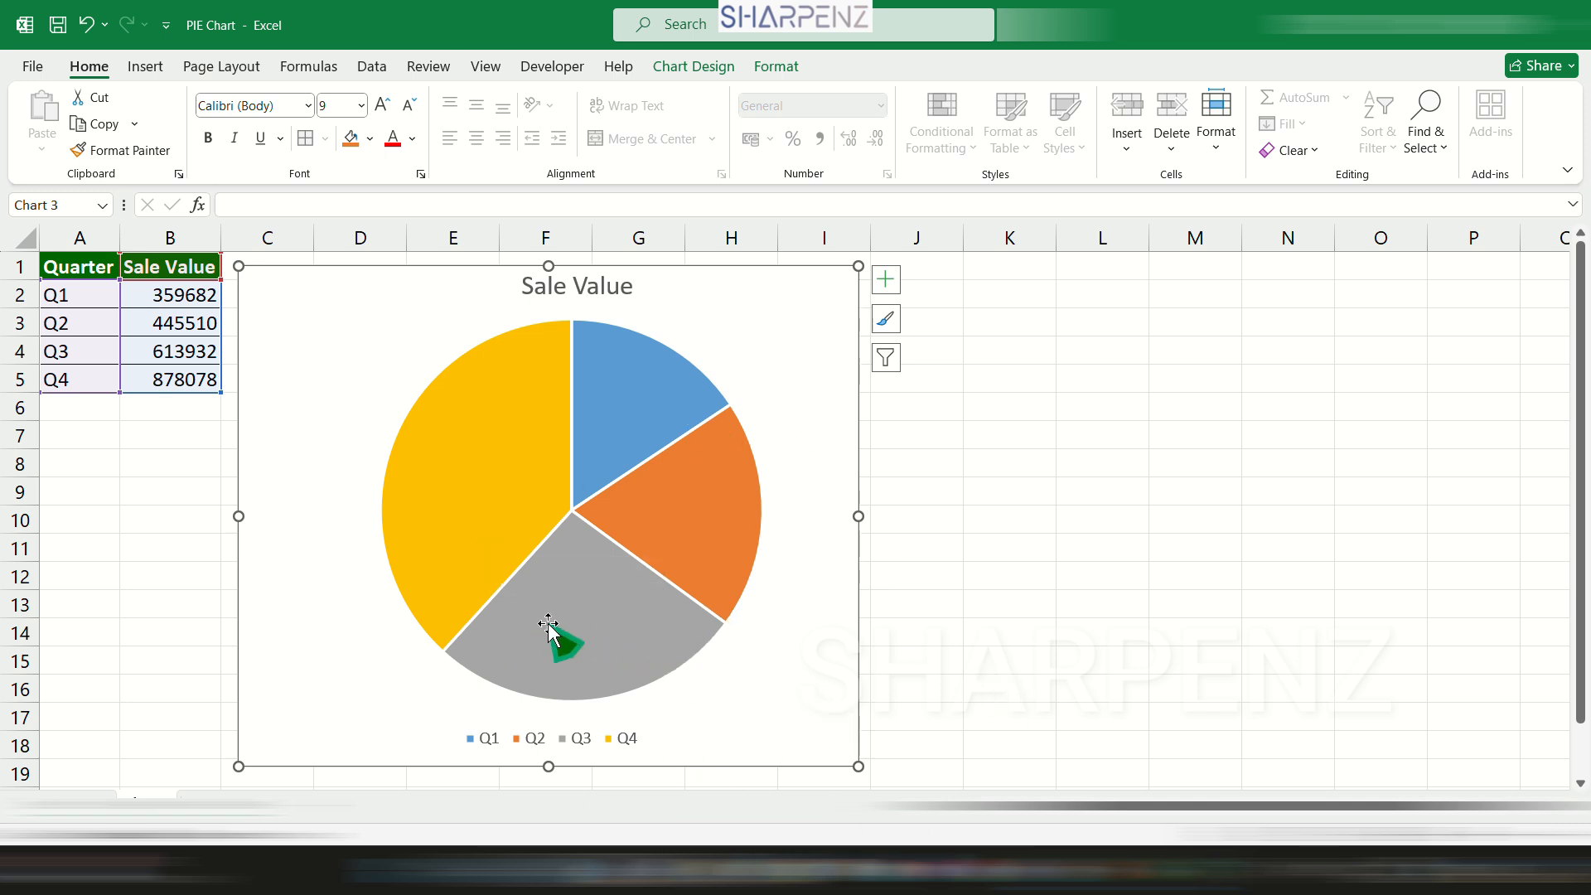
Add plain data labels to the slices of the Sale Value pie.
left_click(444, 443)
right_click(444, 445)
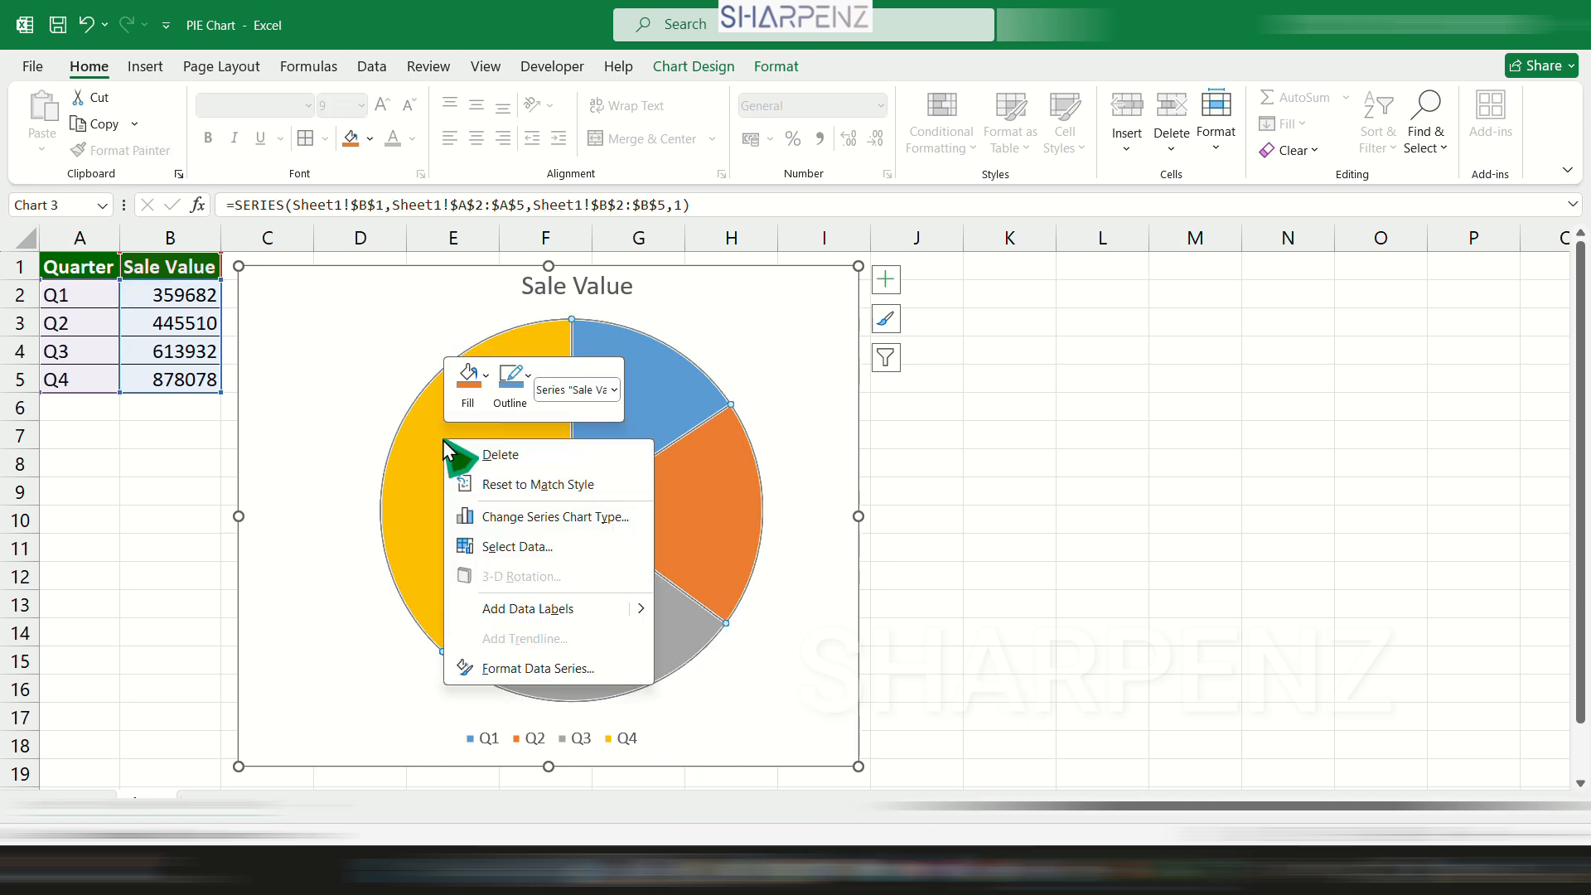
left_click(523, 610)
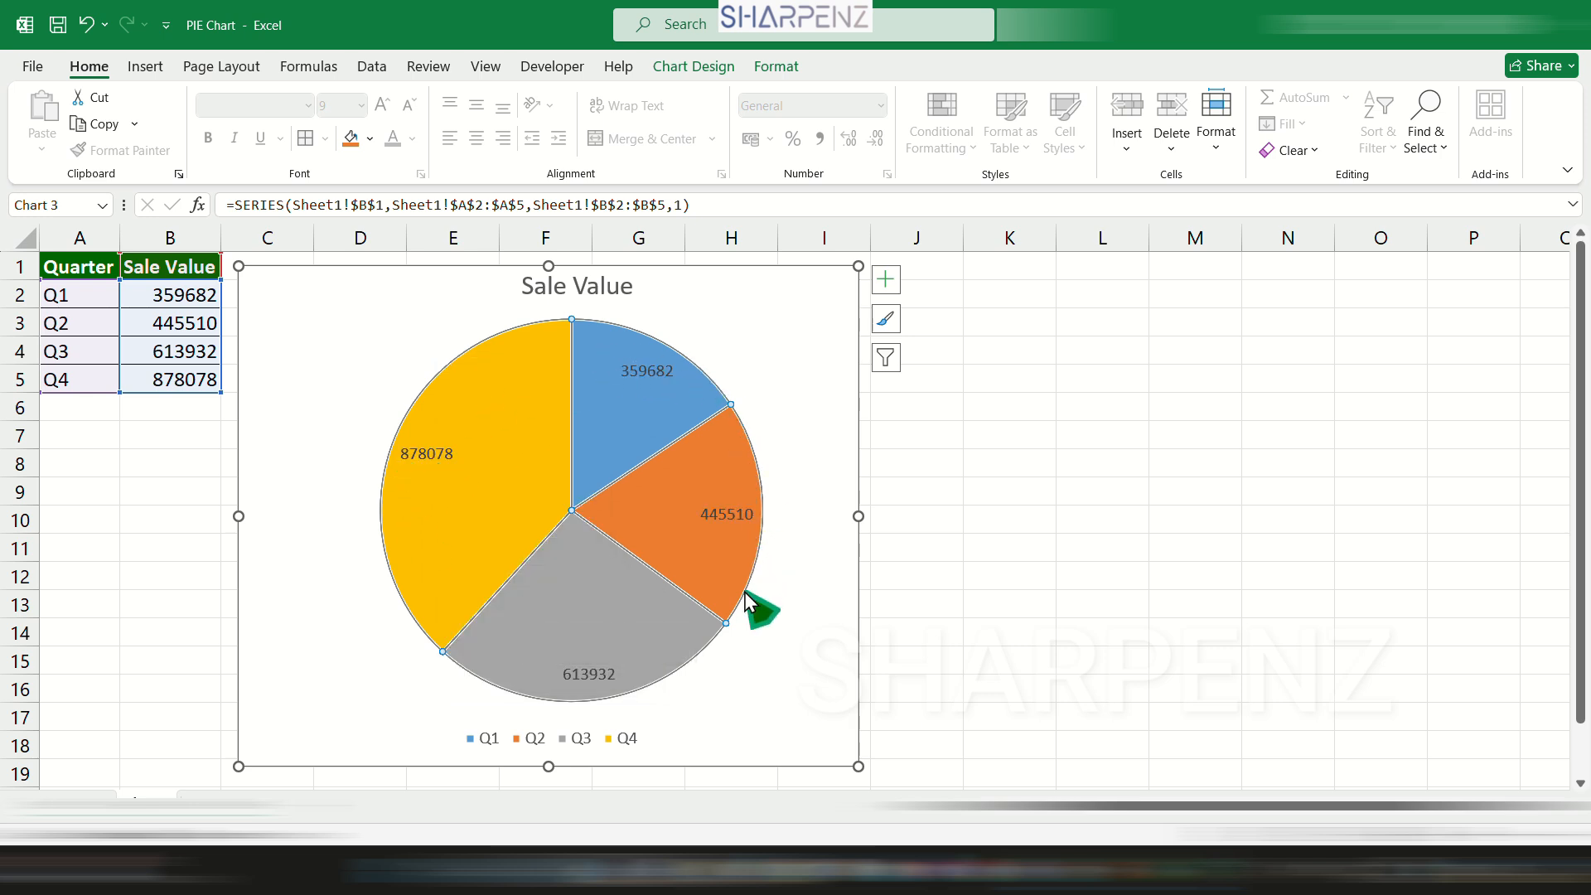
Replace the pie's plain data labels with data callouts.
left_click(417, 454)
right_click(417, 454)
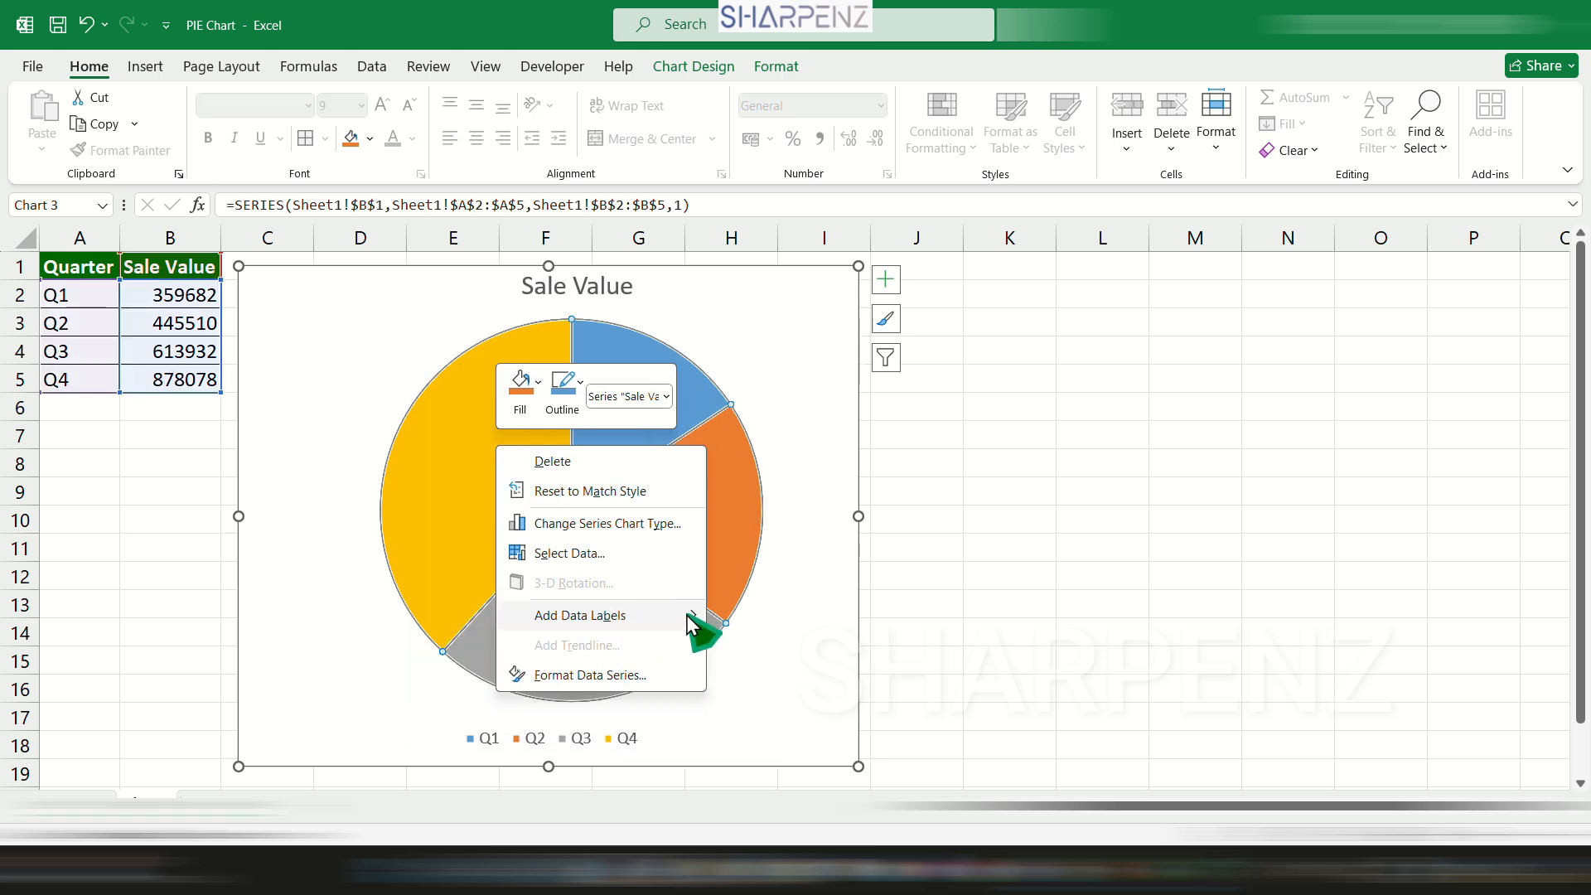
mouse_move(698, 620)
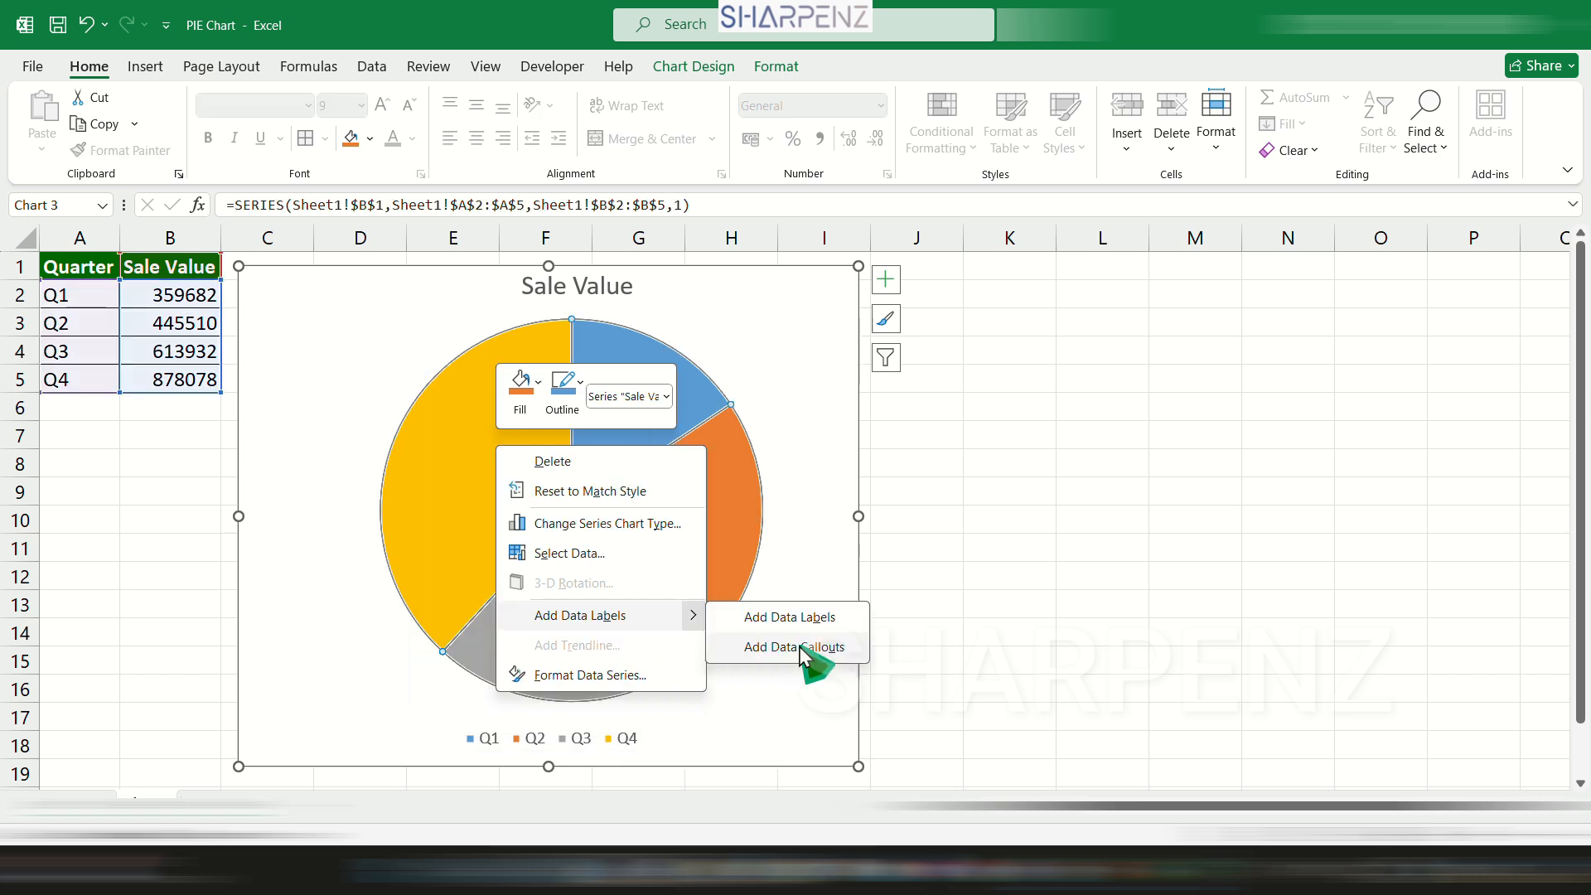
left_click(802, 648)
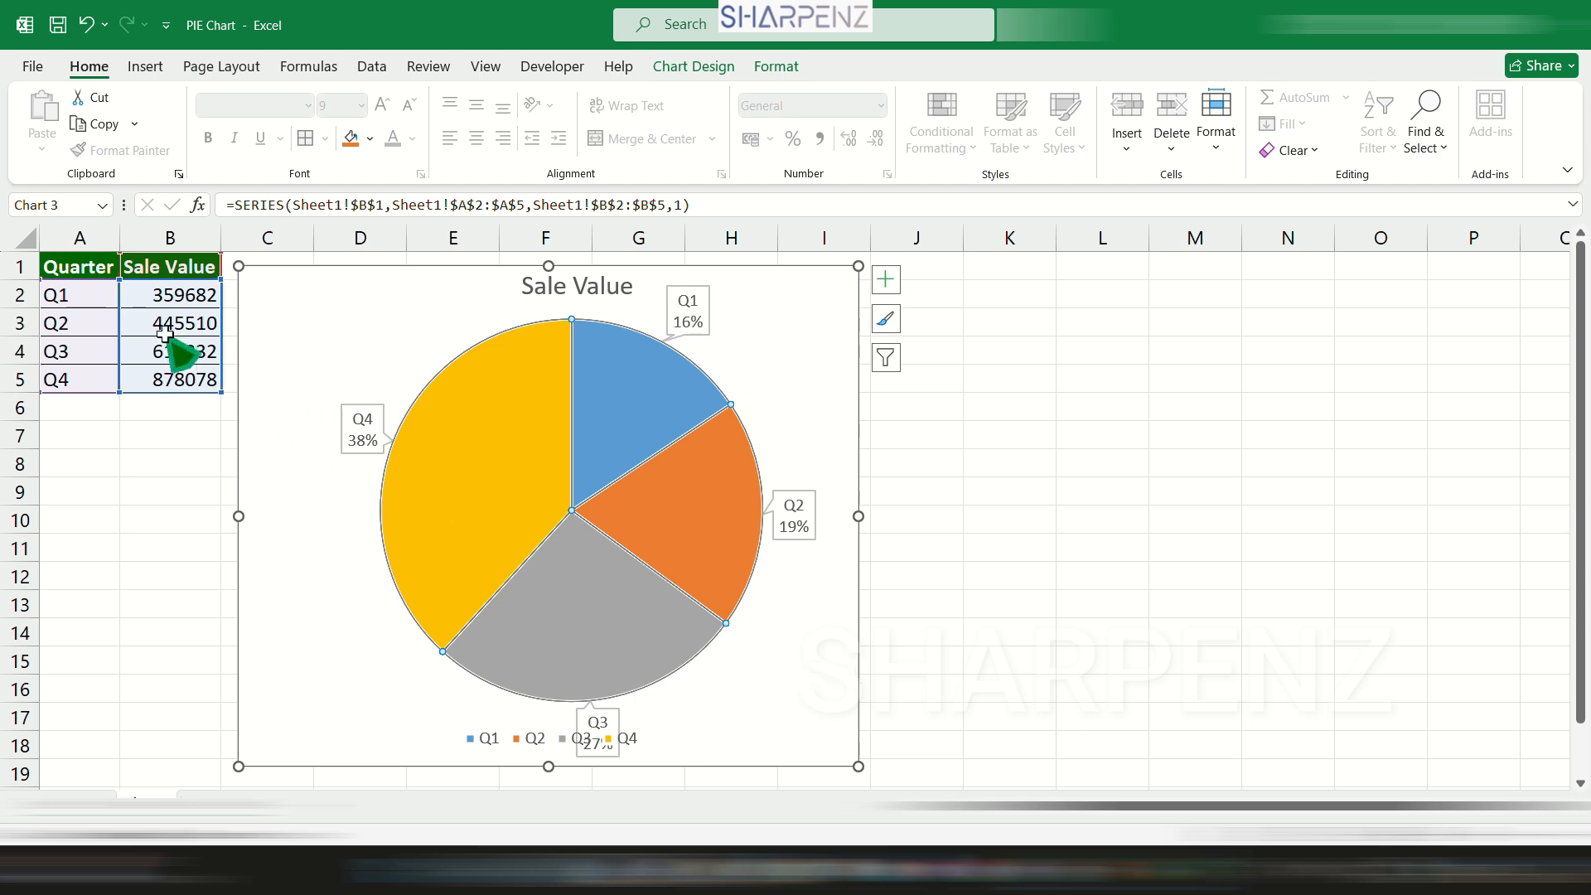
Delete all the data callouts from the pie chart.
left_click(104, 383)
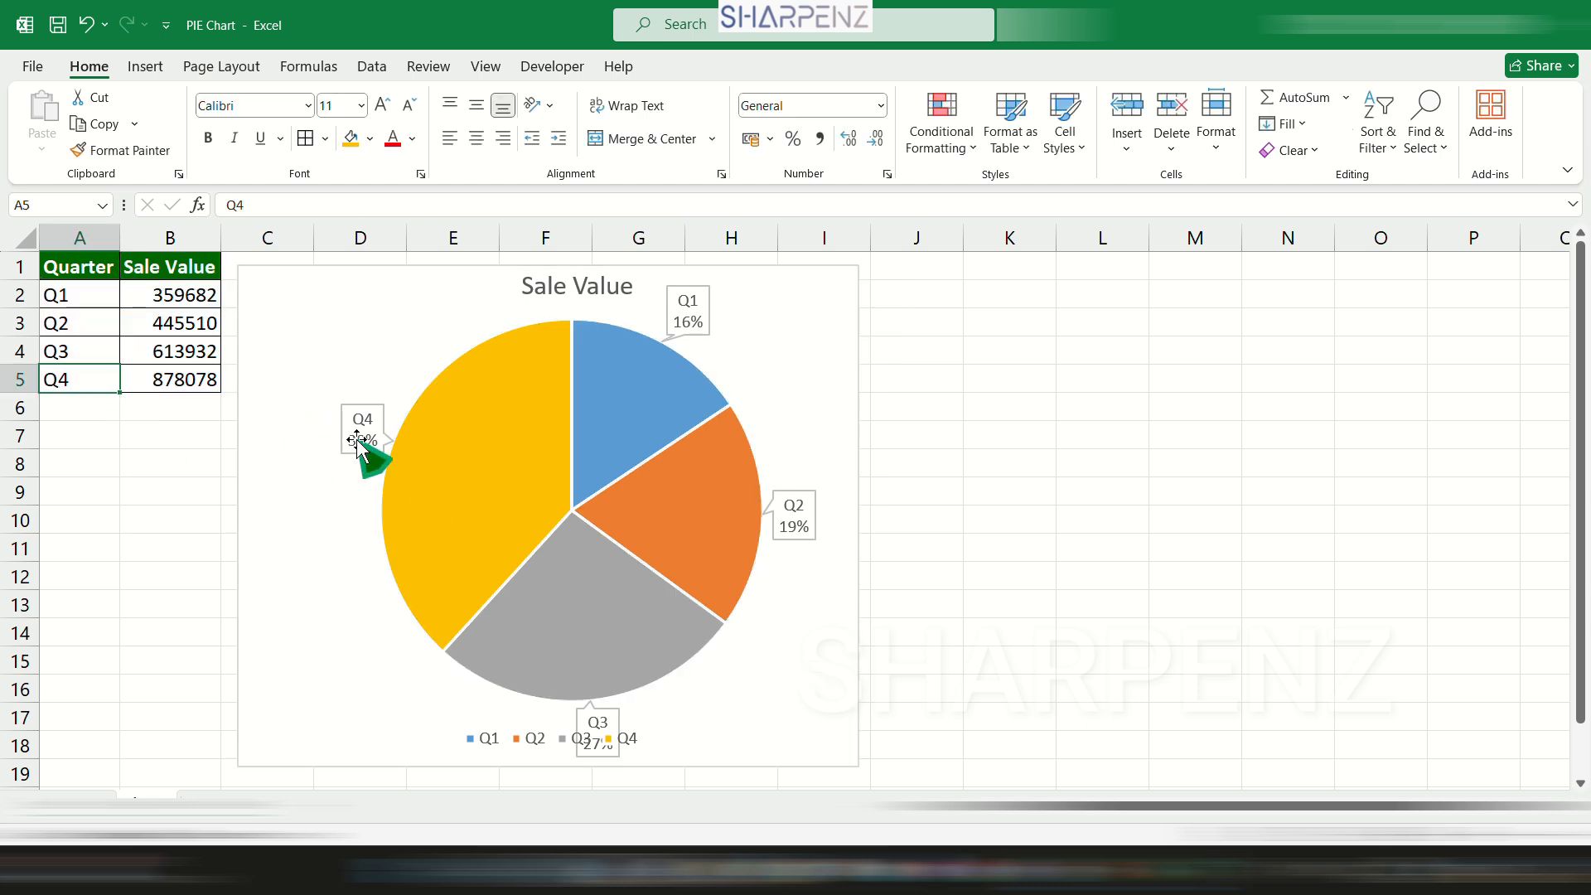
left_click(808, 523)
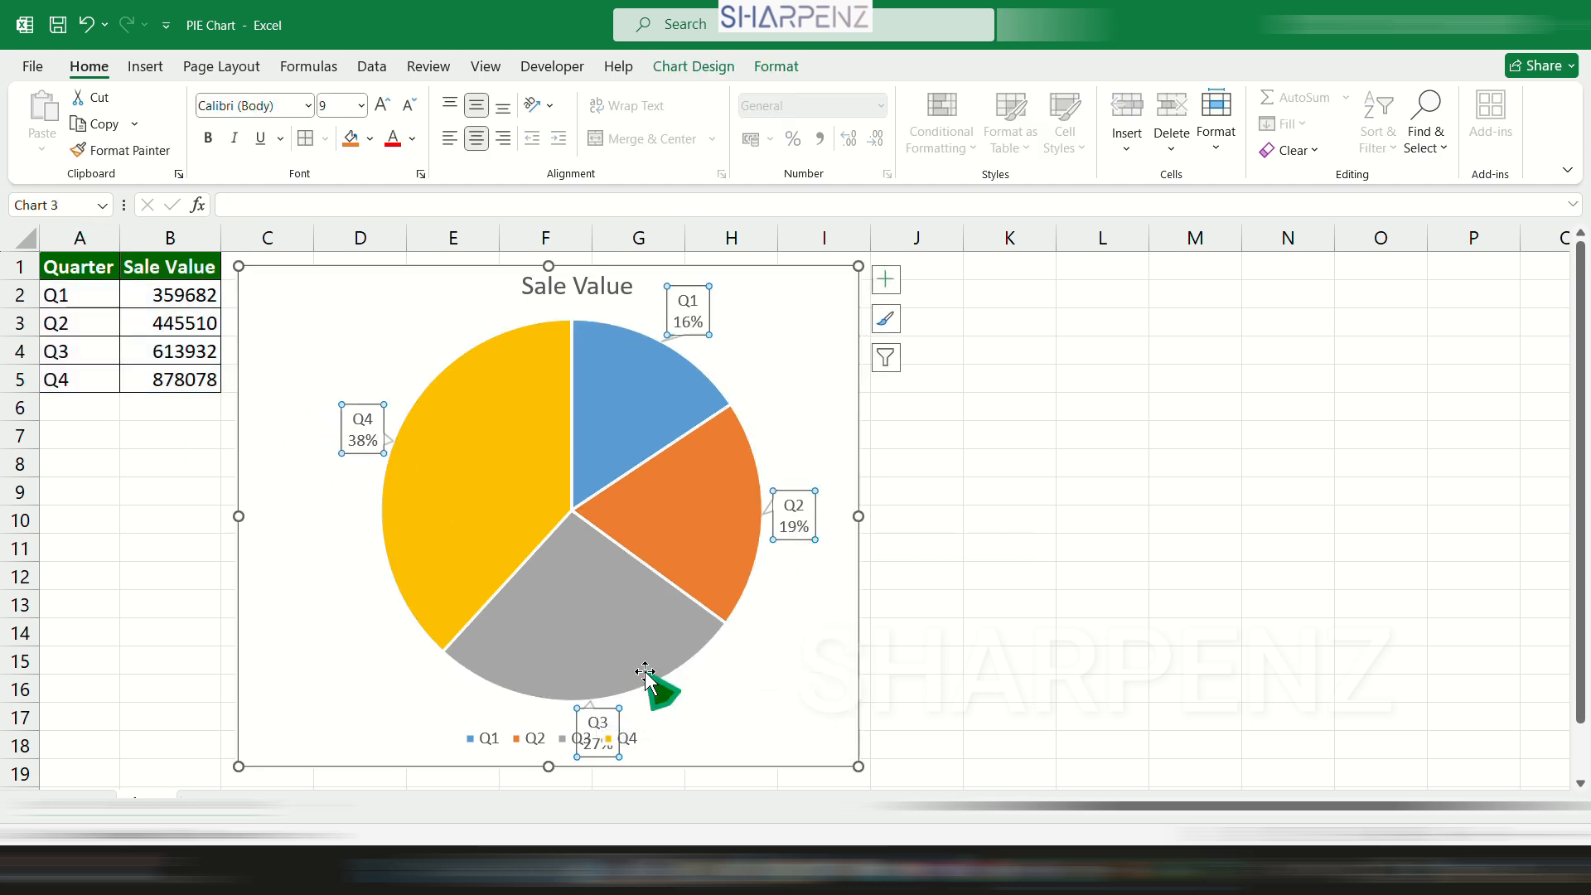
mouse_move(579, 434)
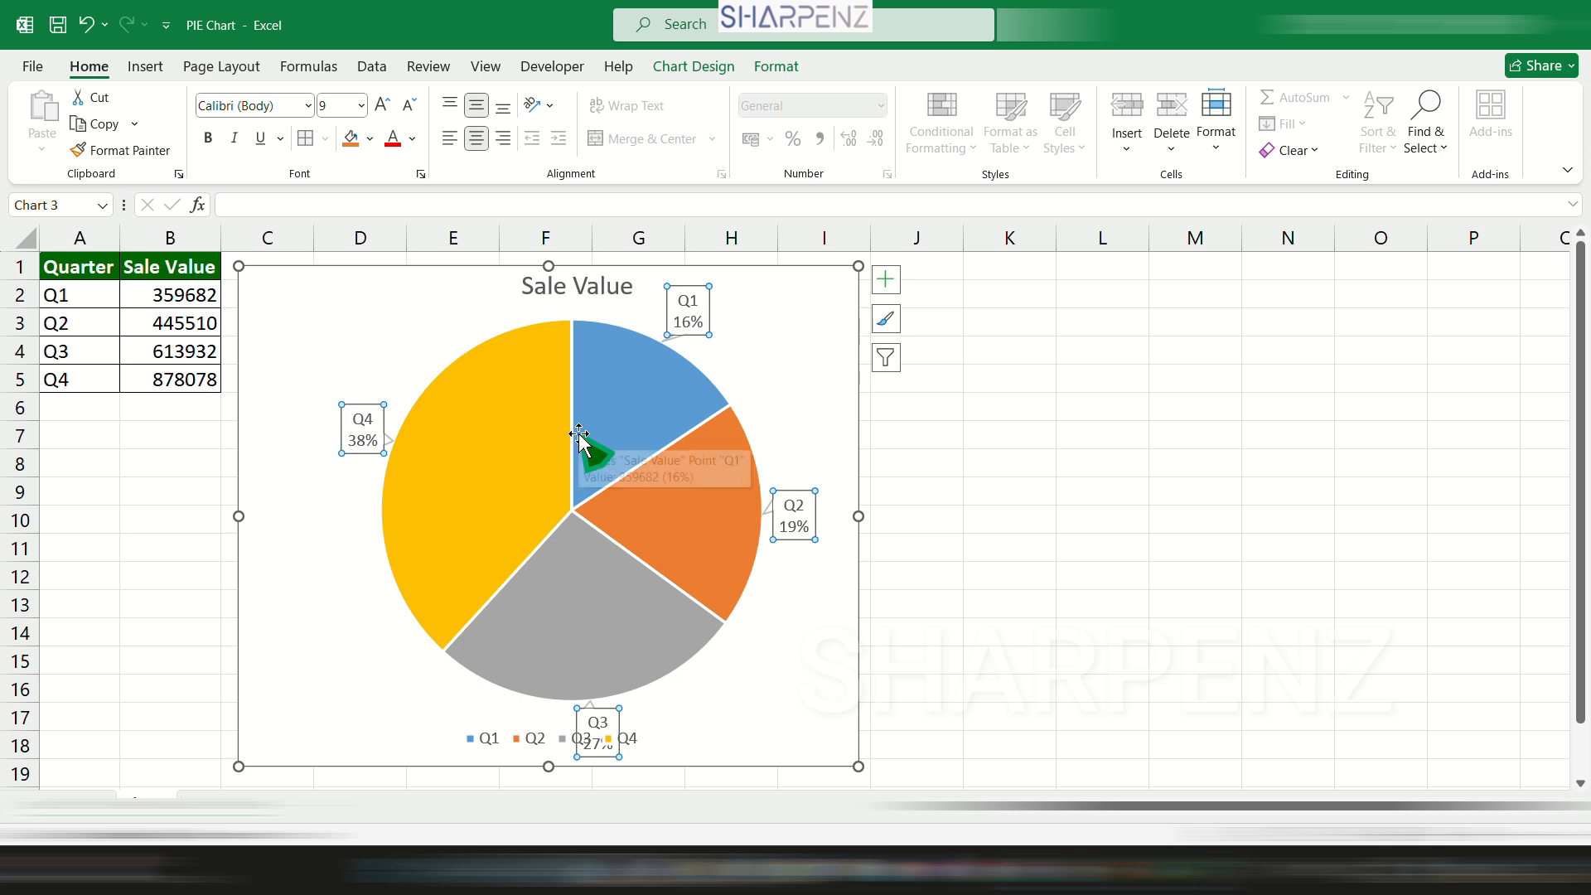
key("Delete")
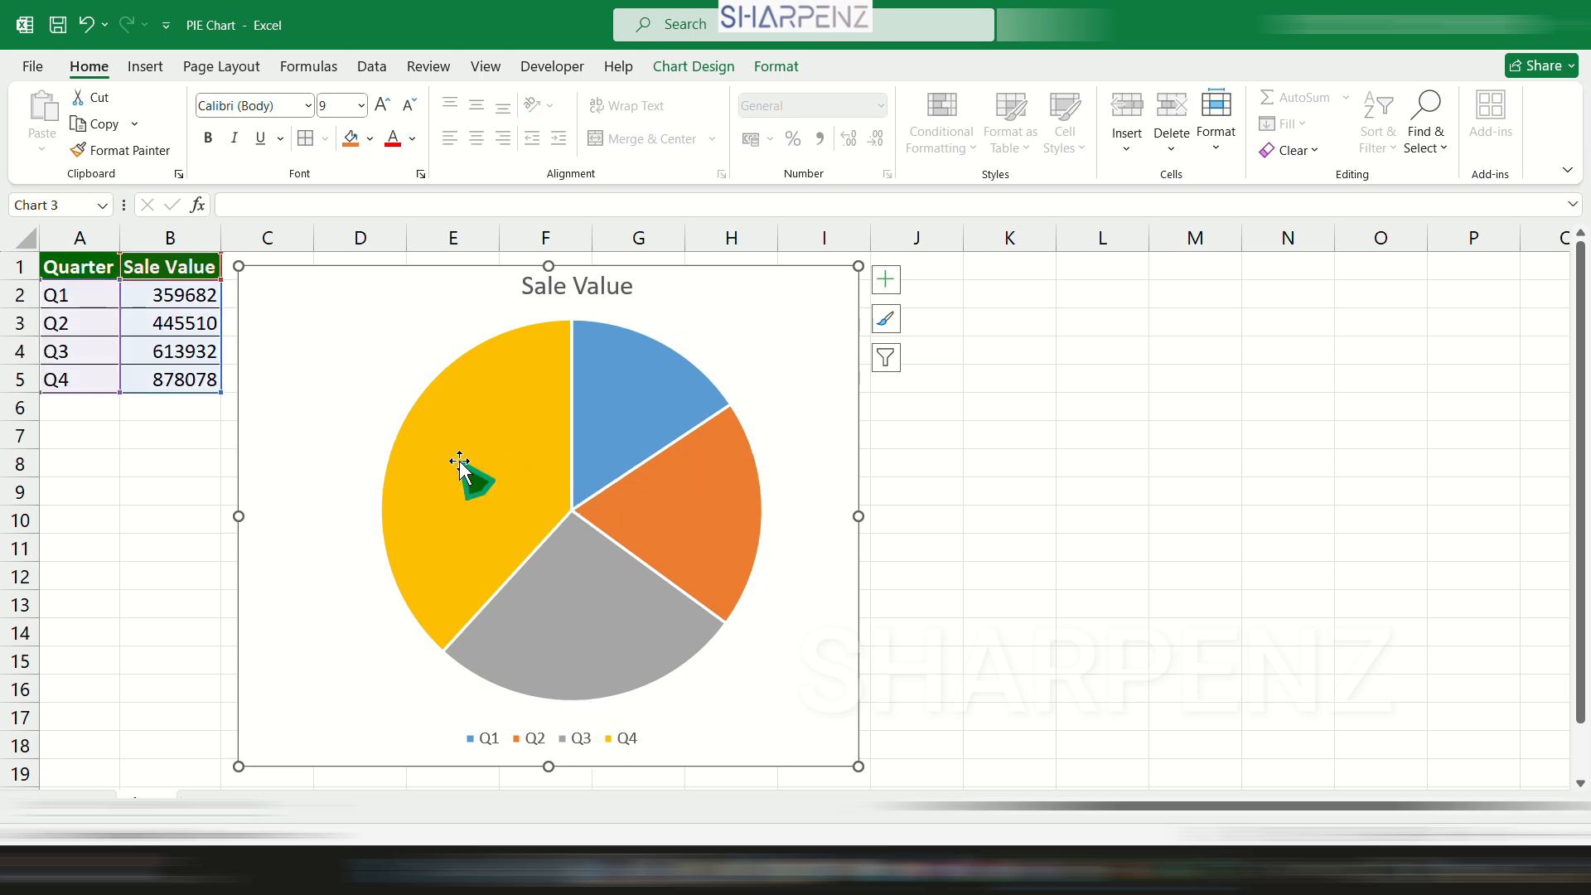
Add standard data labels back to the Sale Value pie series.
left_click(458, 460)
right_click(458, 460)
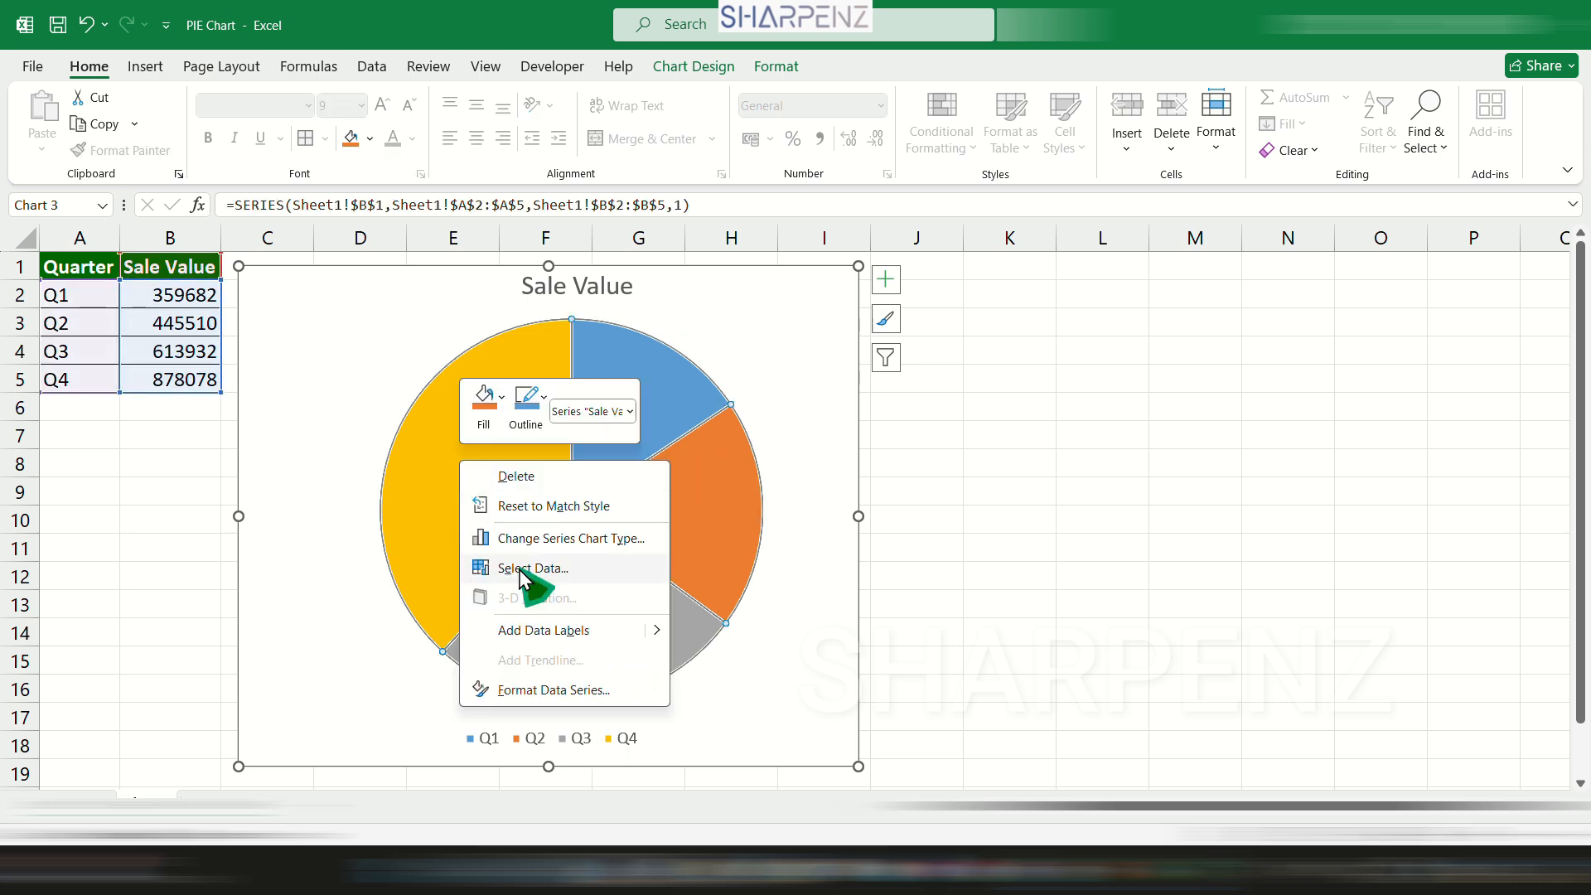
left_click(552, 631)
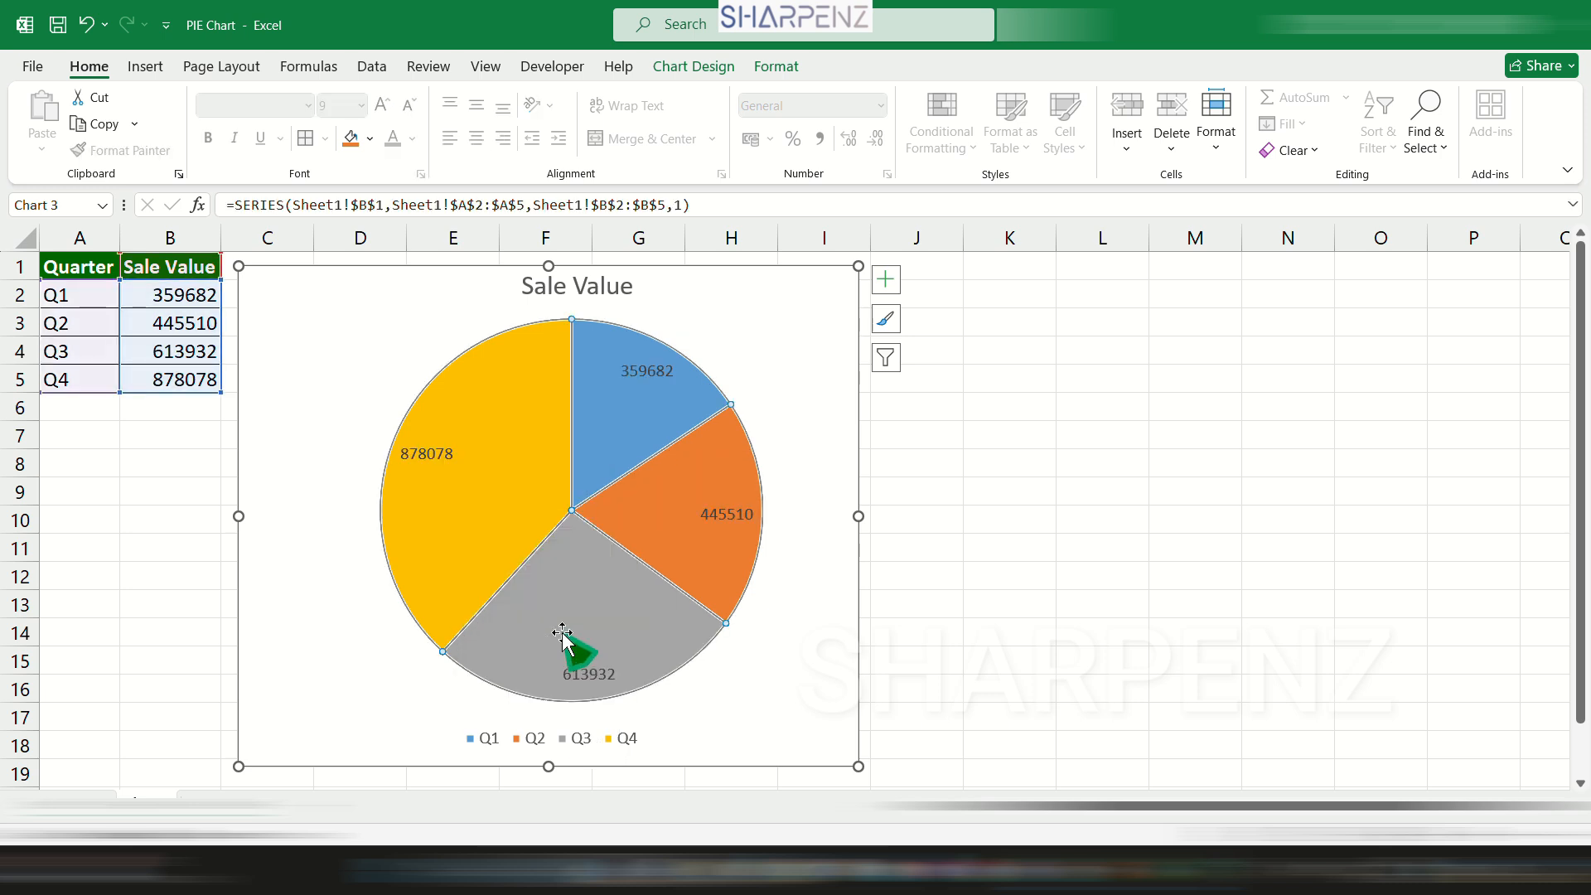
Open the formatting options for all of the pie's data labels.
left_click(439, 449)
right_click(439, 449)
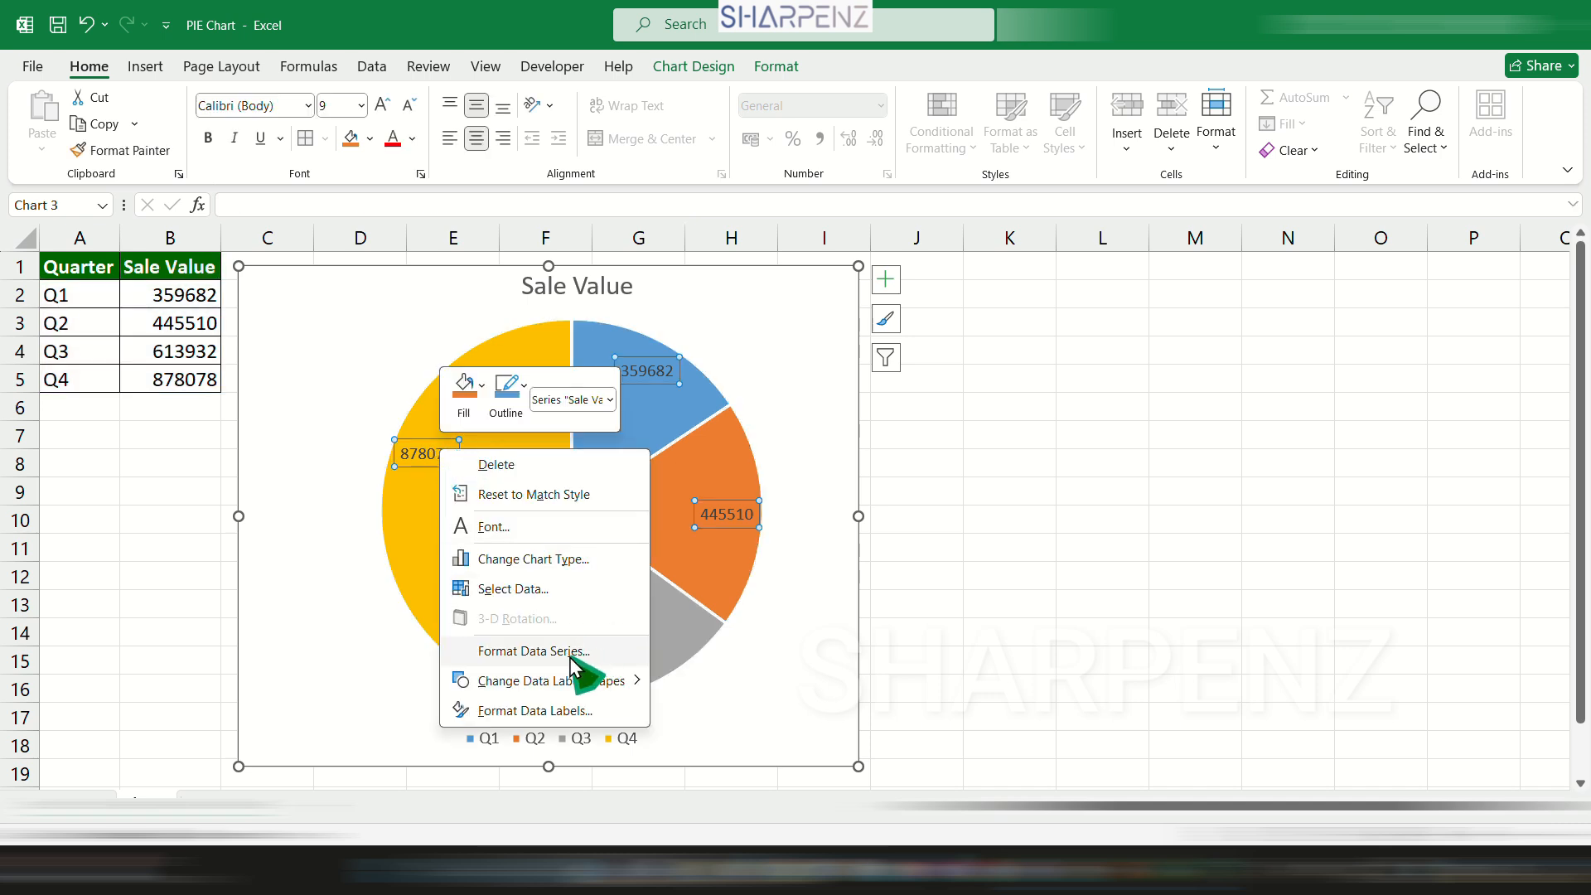
left_click(568, 710)
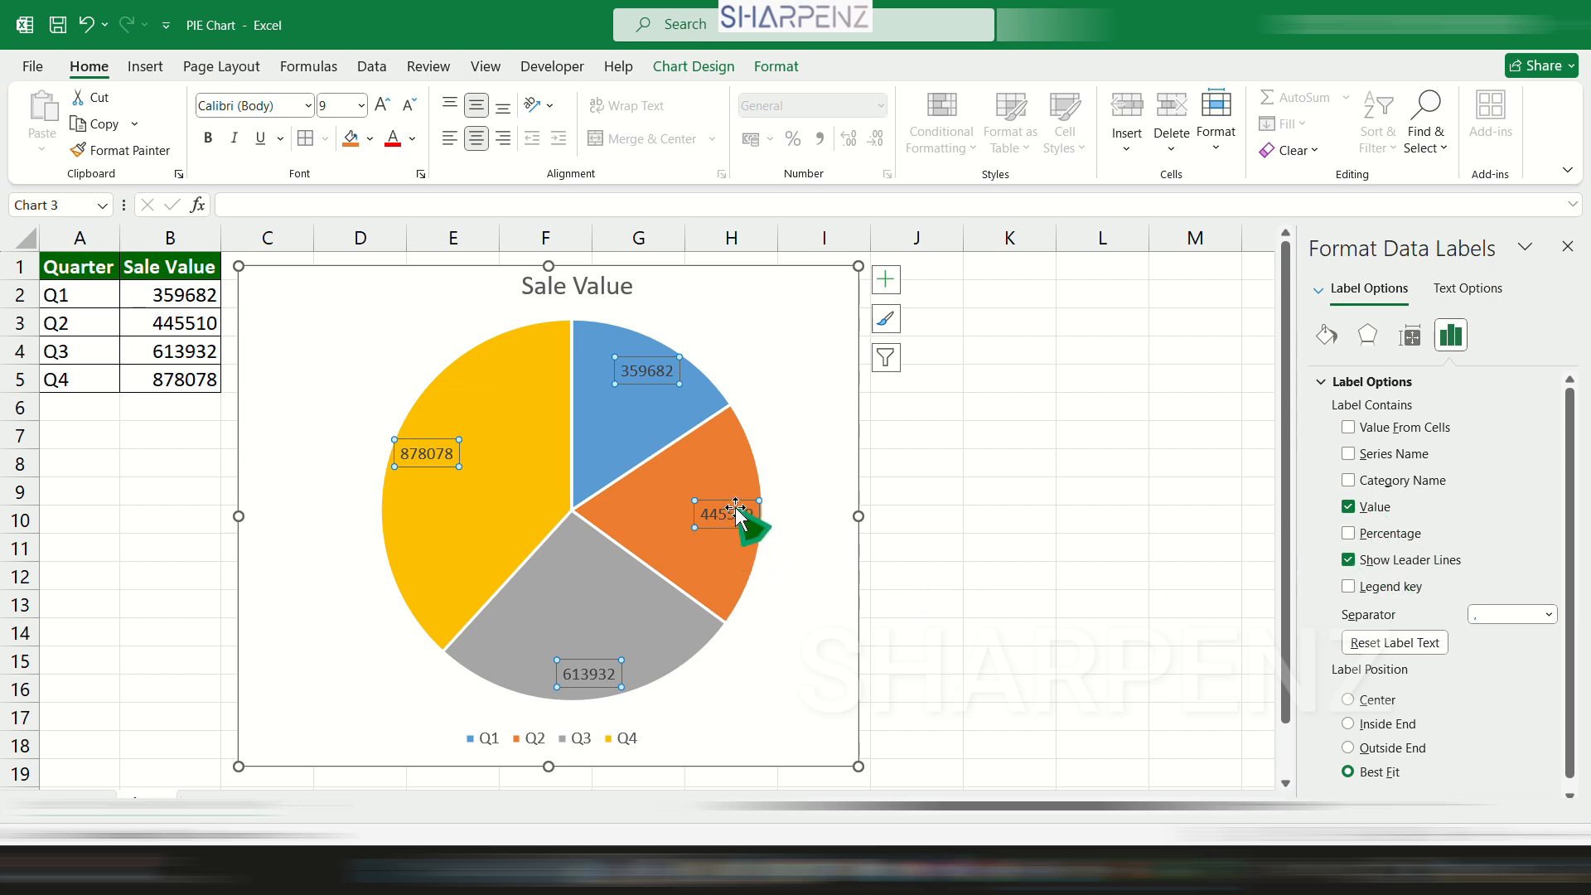
Move the Q2 slice's data label outside the pie, into the empty chart area near the slice's lower edge.
left_click_drag(723, 501, 807, 417)
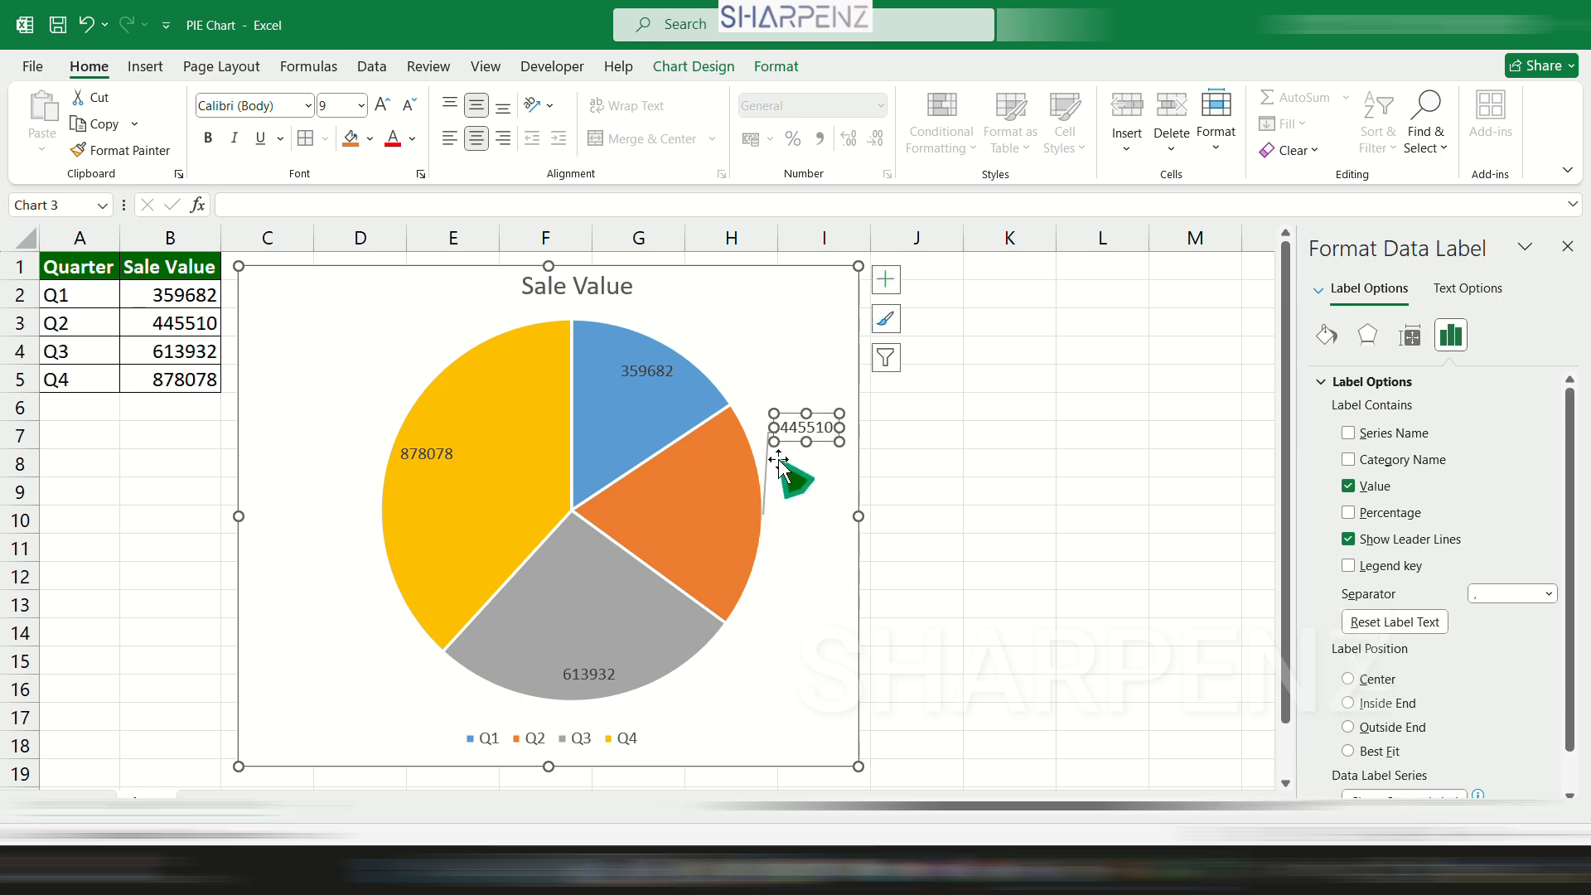
left_click(787, 501)
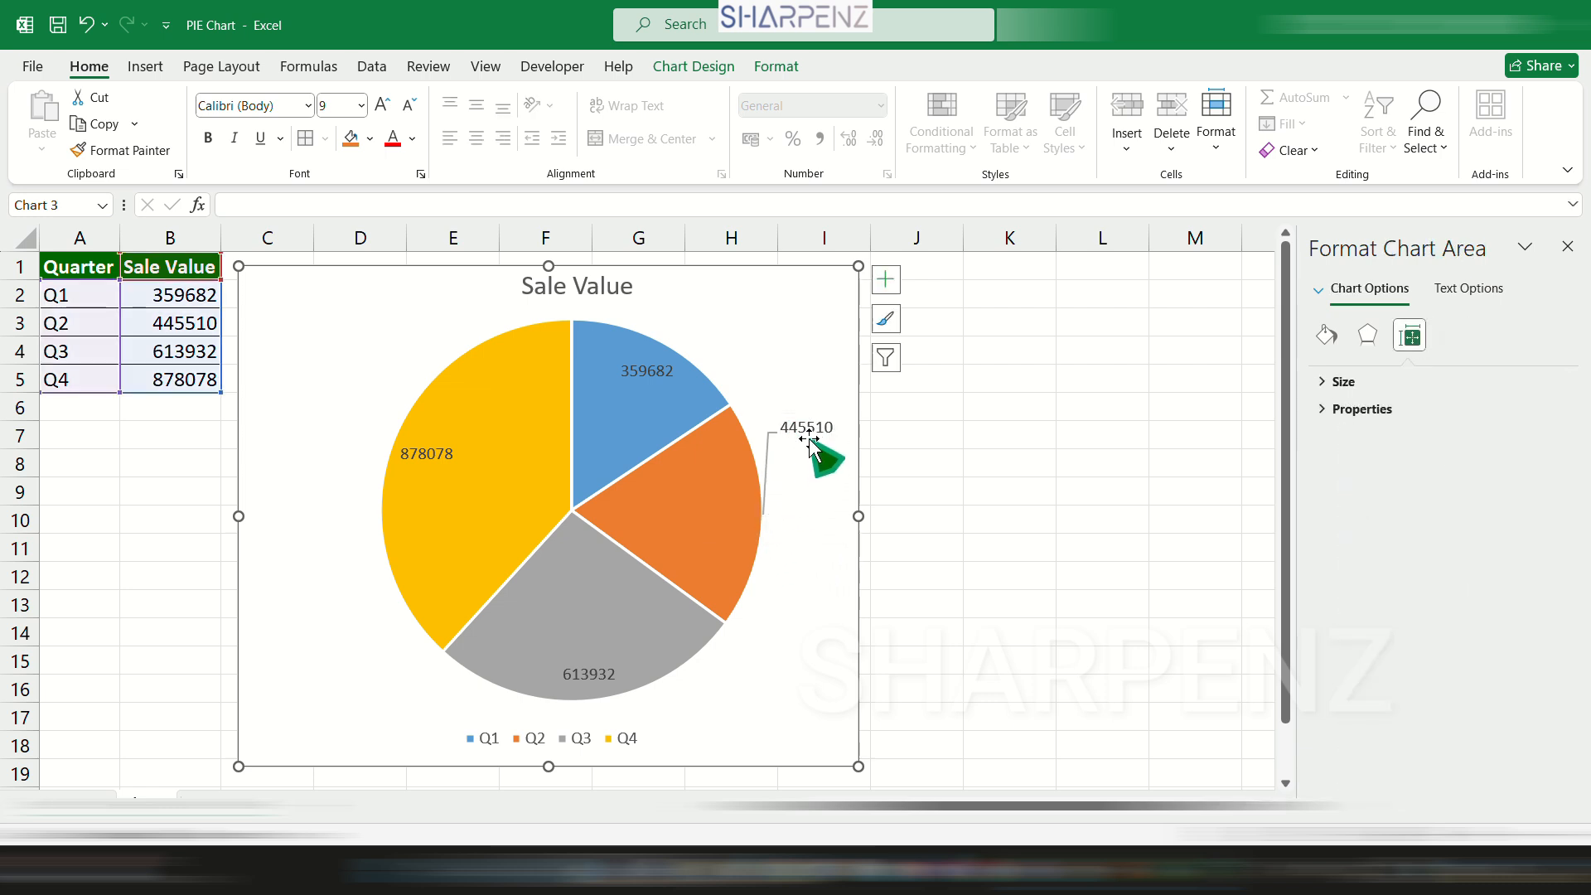
left_click(809, 432)
left_click(813, 430)
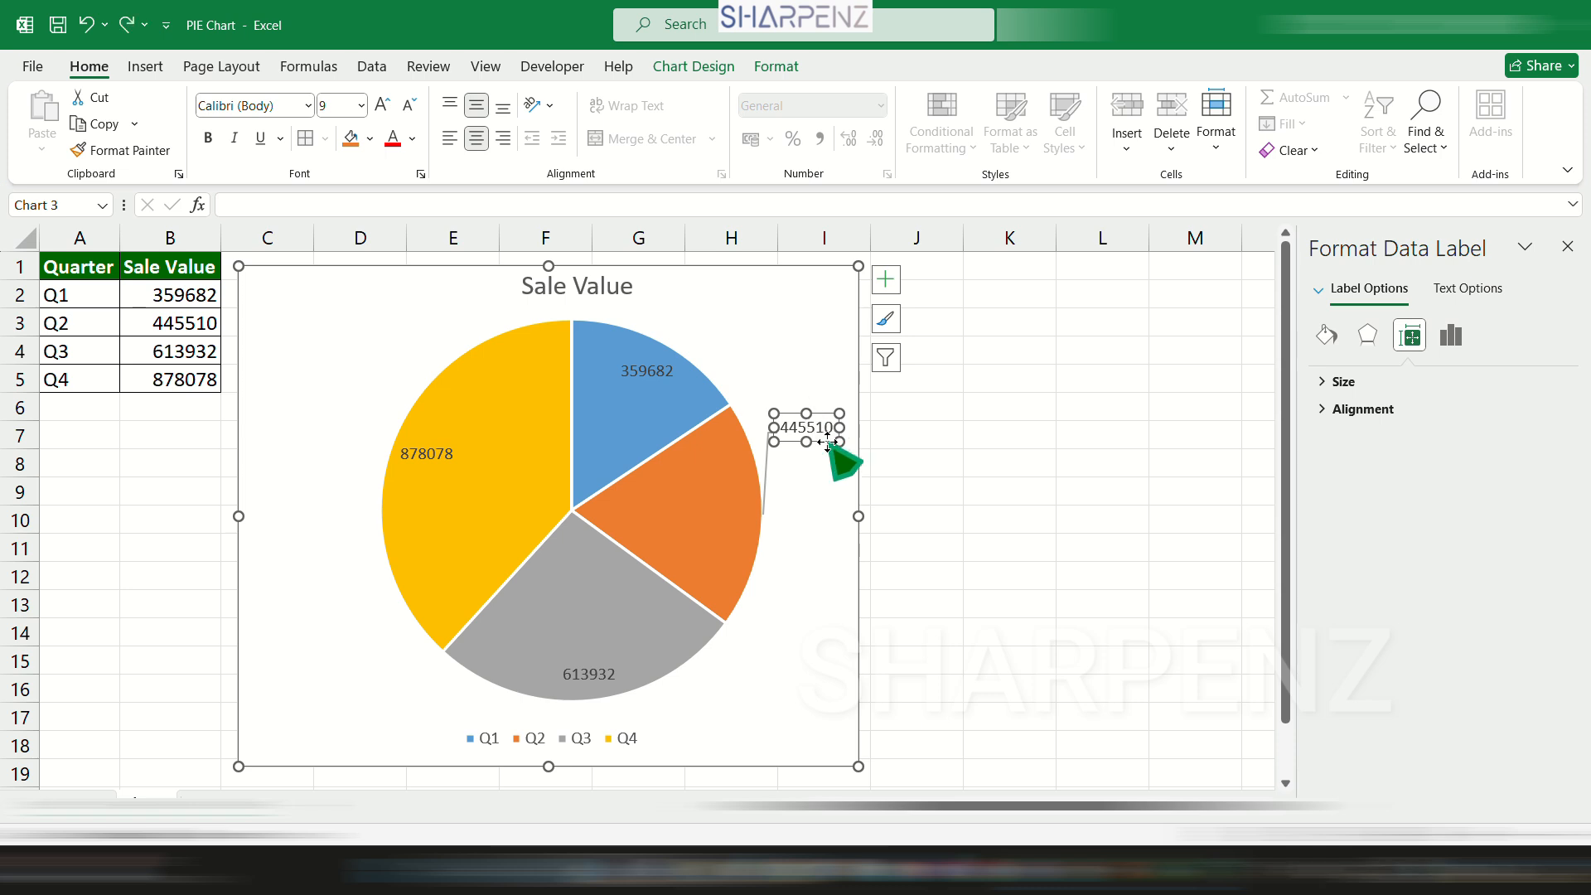
left_click_drag(829, 441, 806, 647)
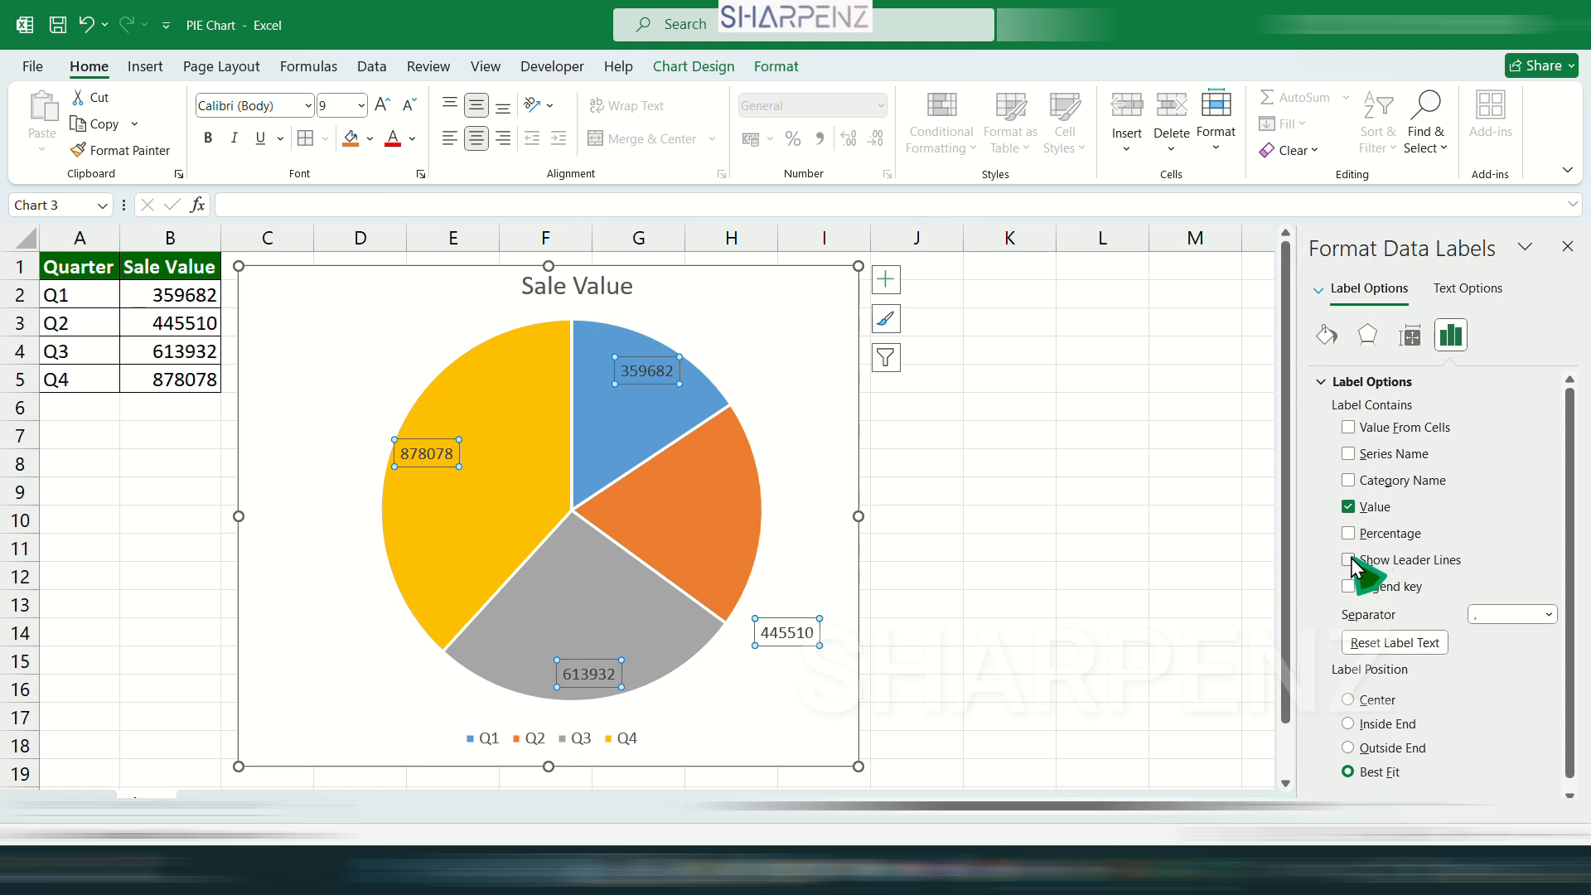
Turn on leader lines for the pie's data labels and try showing percentages alongside the values.
left_click(1350, 560)
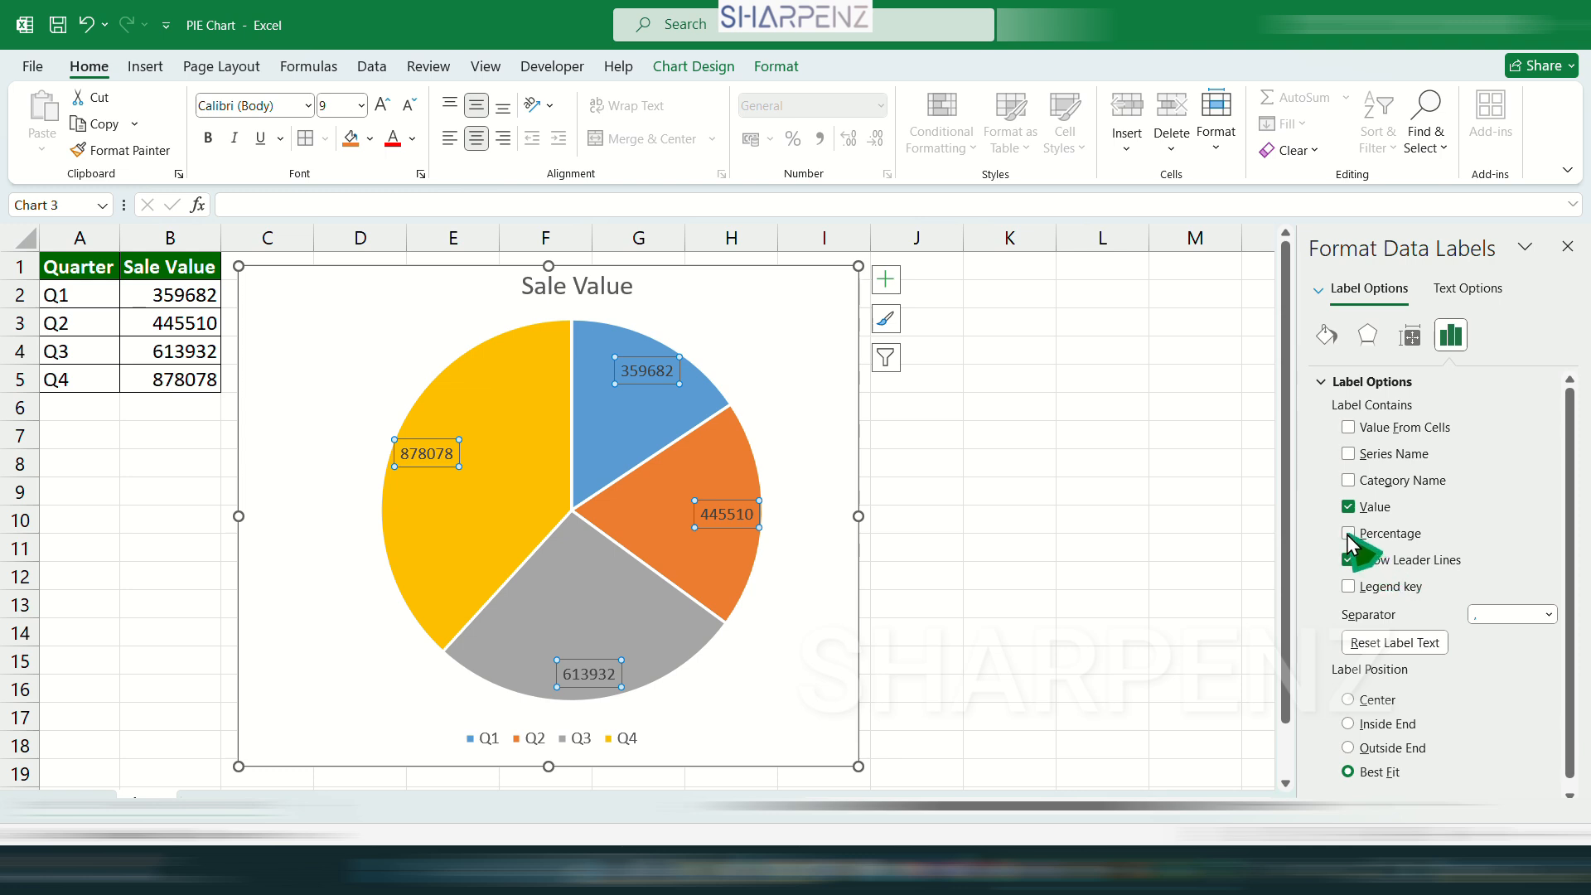
left_click(1349, 534)
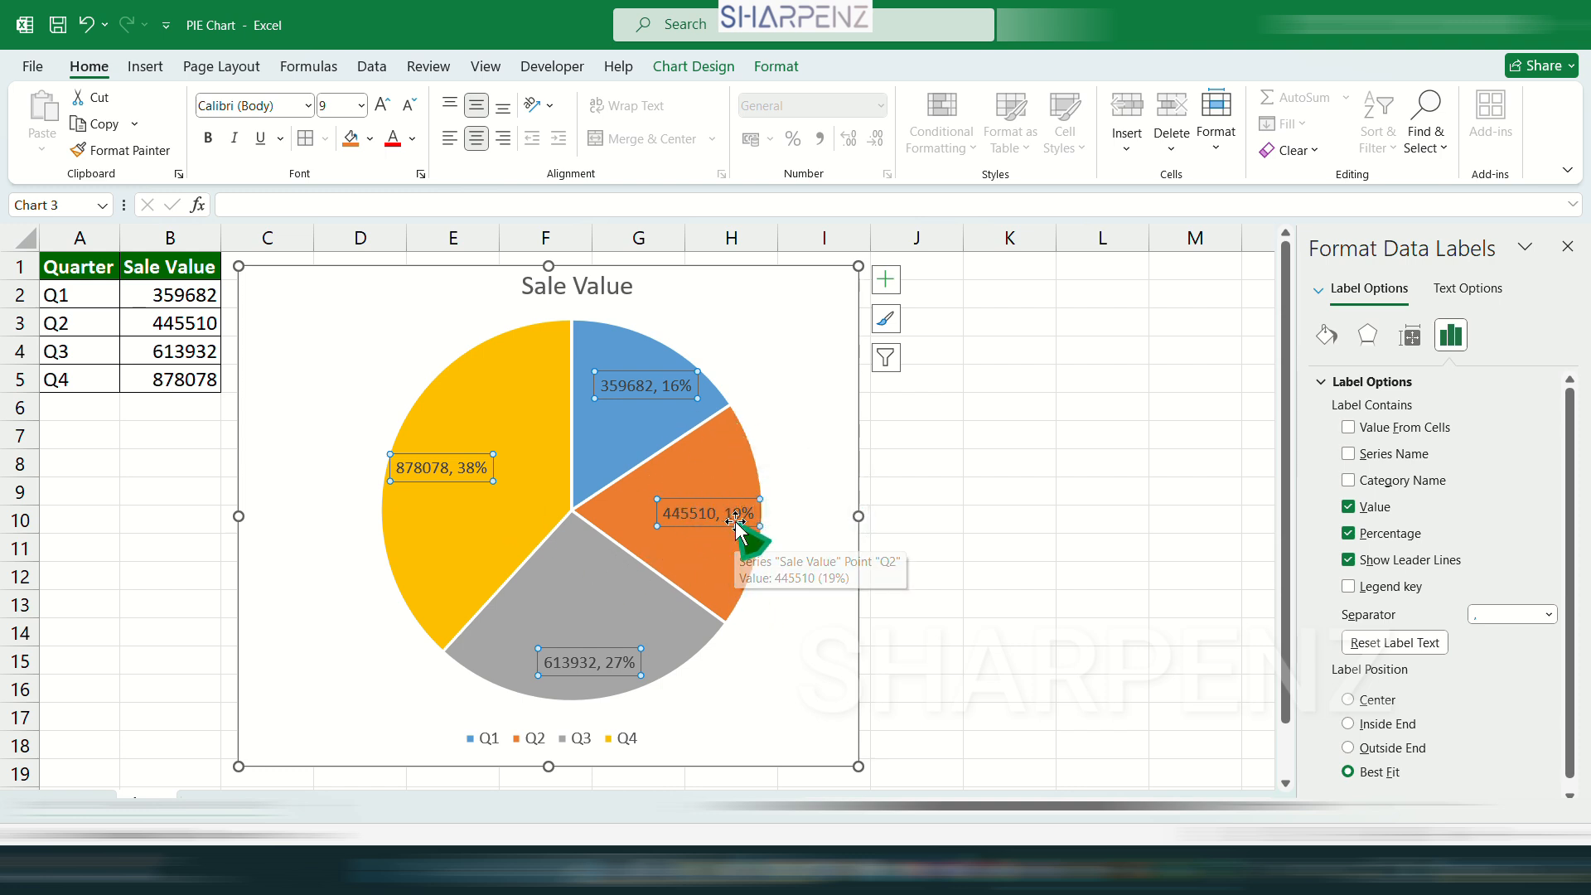
left_click(1349, 533)
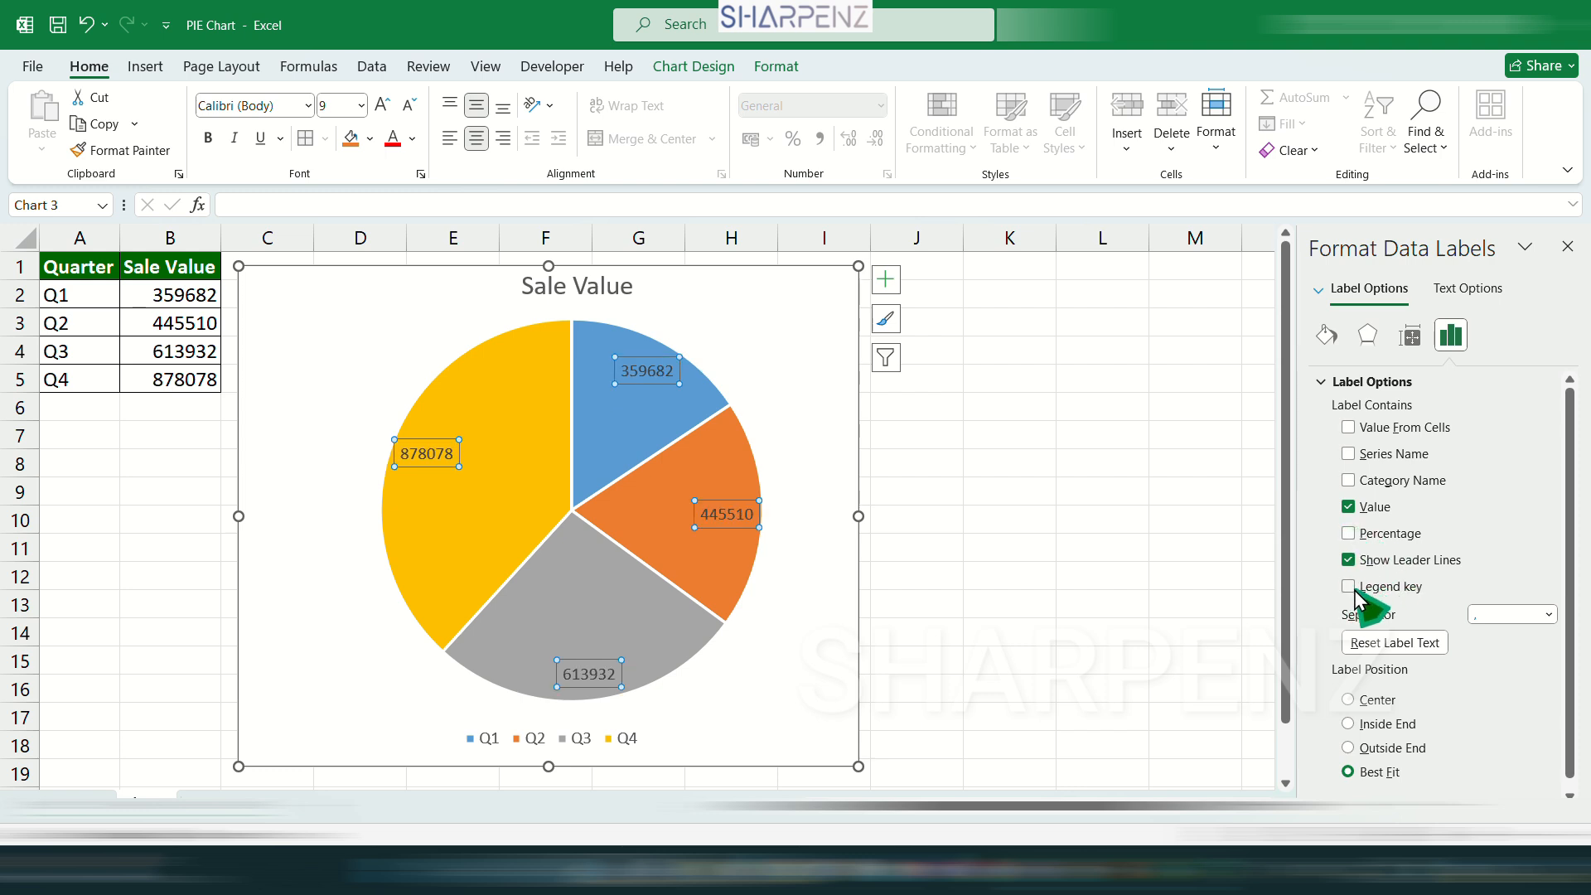
Try adding legend keys to the data labels and deleting the chart's separate legend.
left_click(1351, 588)
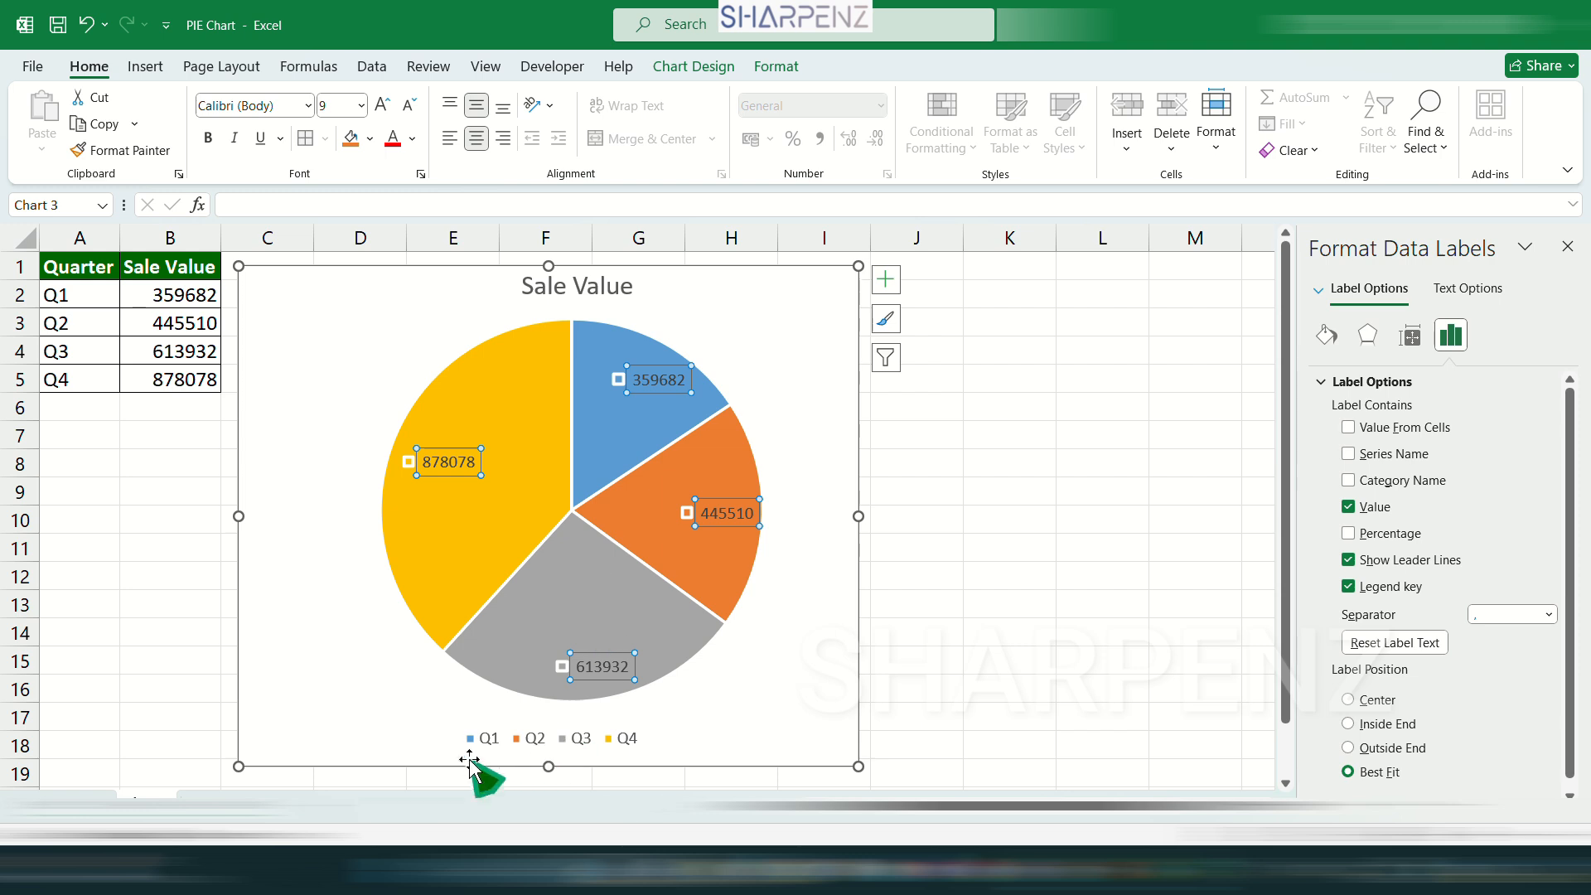
left_click(613, 735)
key("Delete")
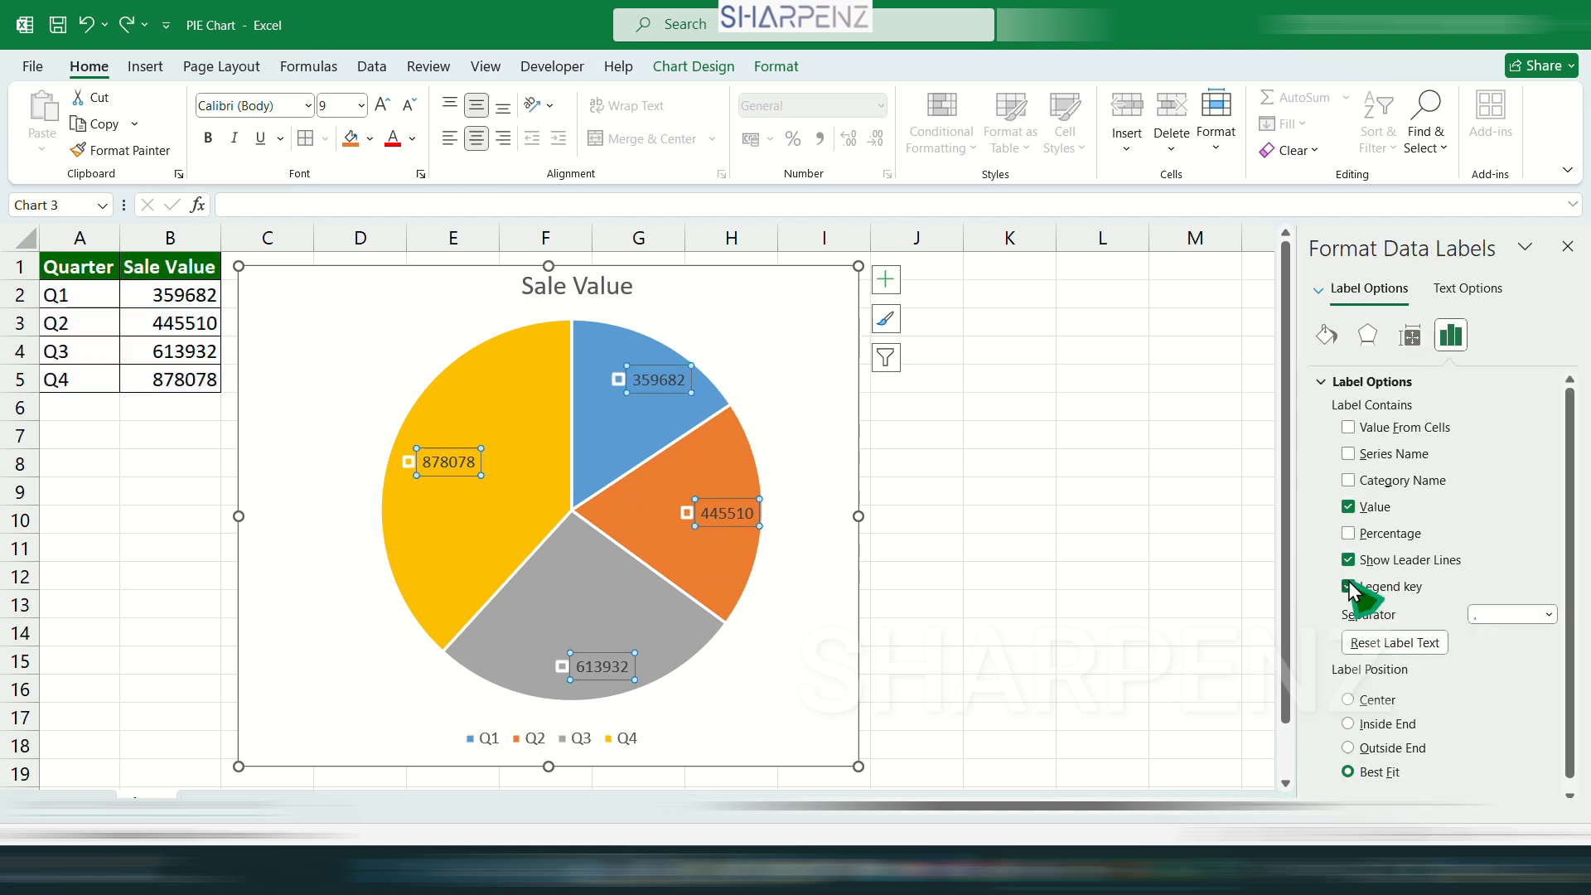
left_click(1348, 587)
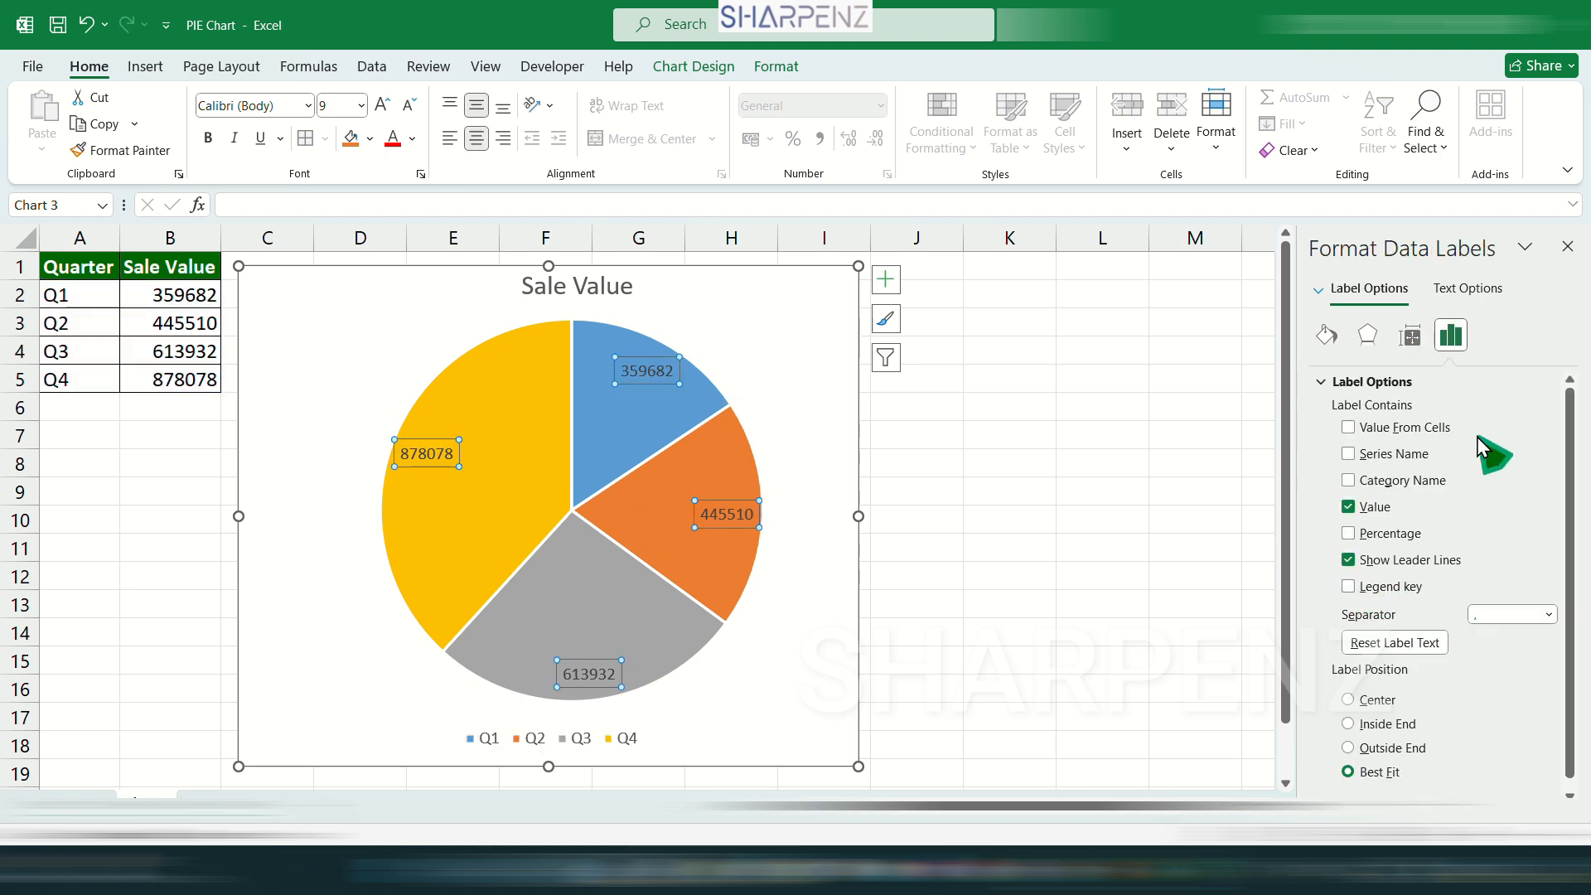
Try adding the category name, and separately the series name, to the data labels' values.
left_click(1349, 481)
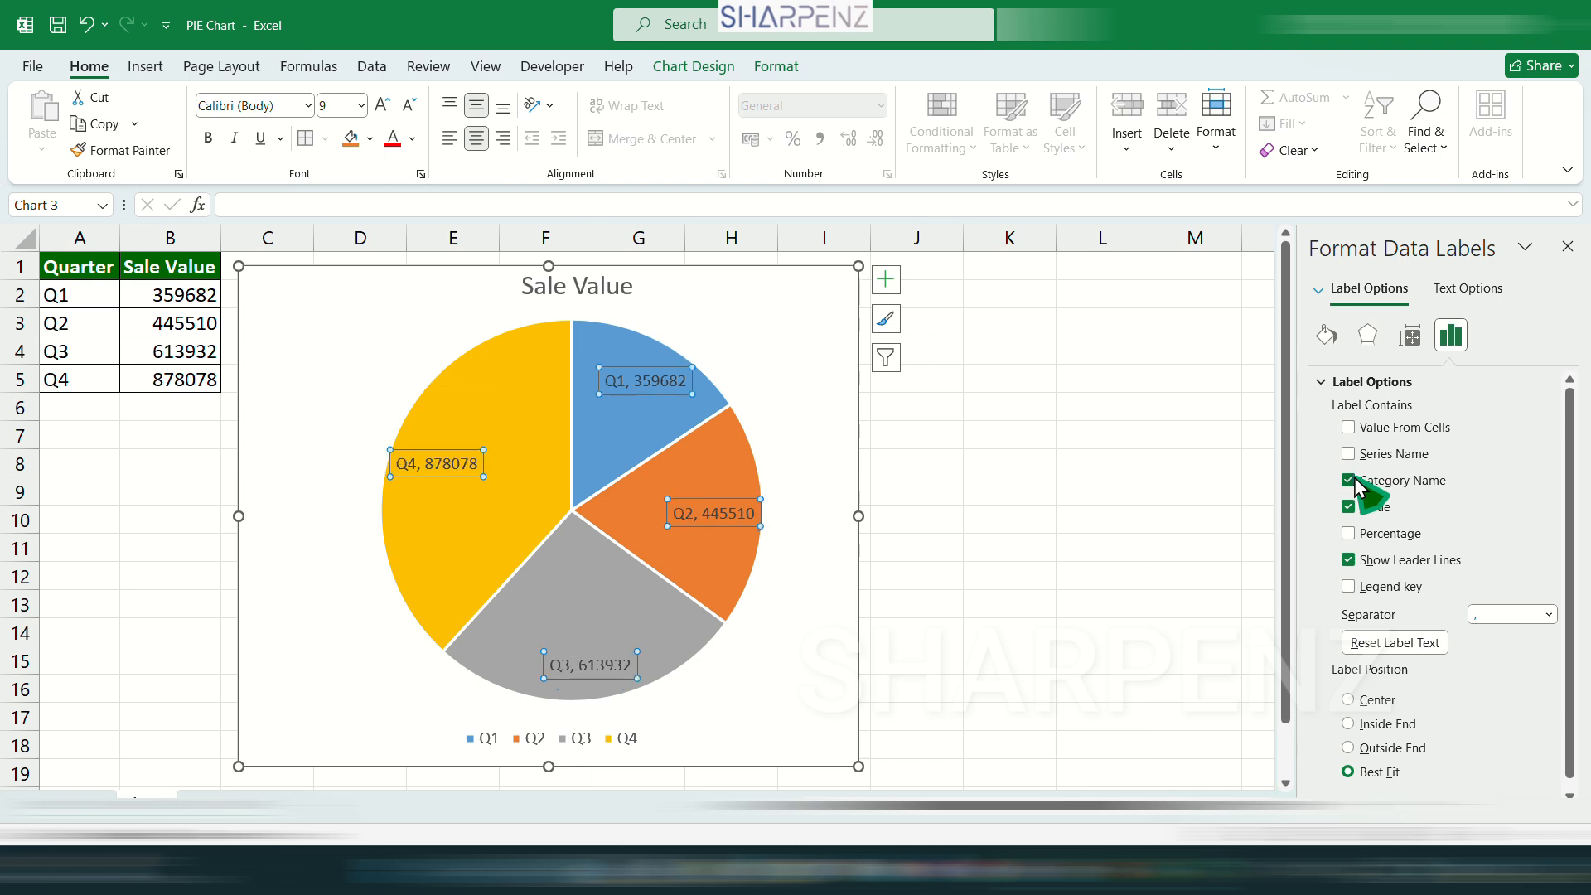
left_click(1349, 481)
left_click(1350, 454)
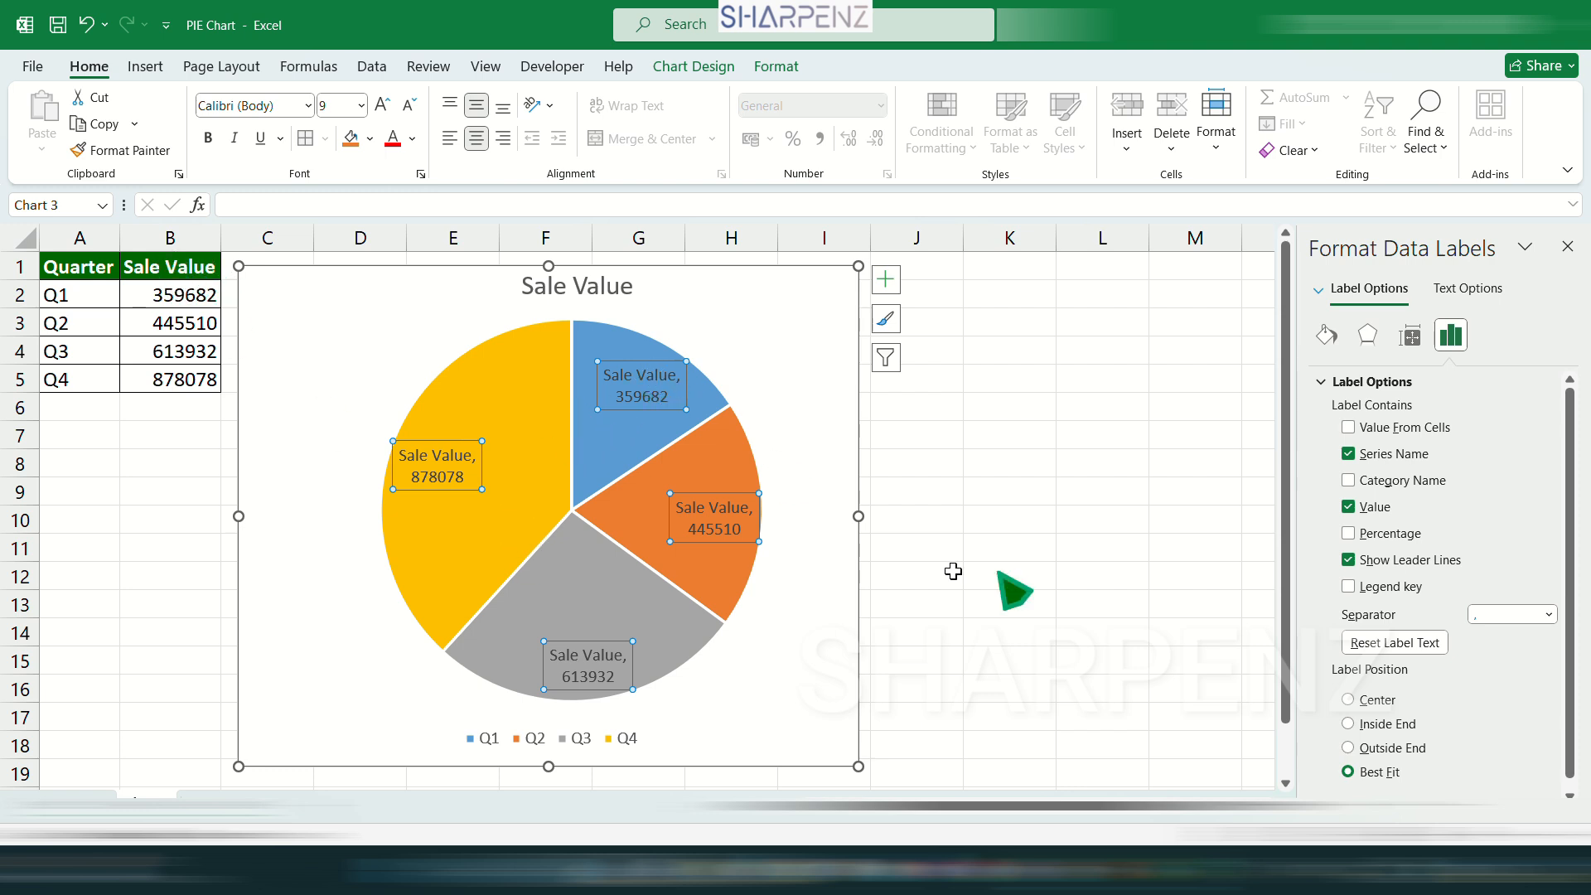
left_click(1349, 451)
Try adding label text from worksheet cells, using K4:K6 as the data label range.
left_click(1348, 428)
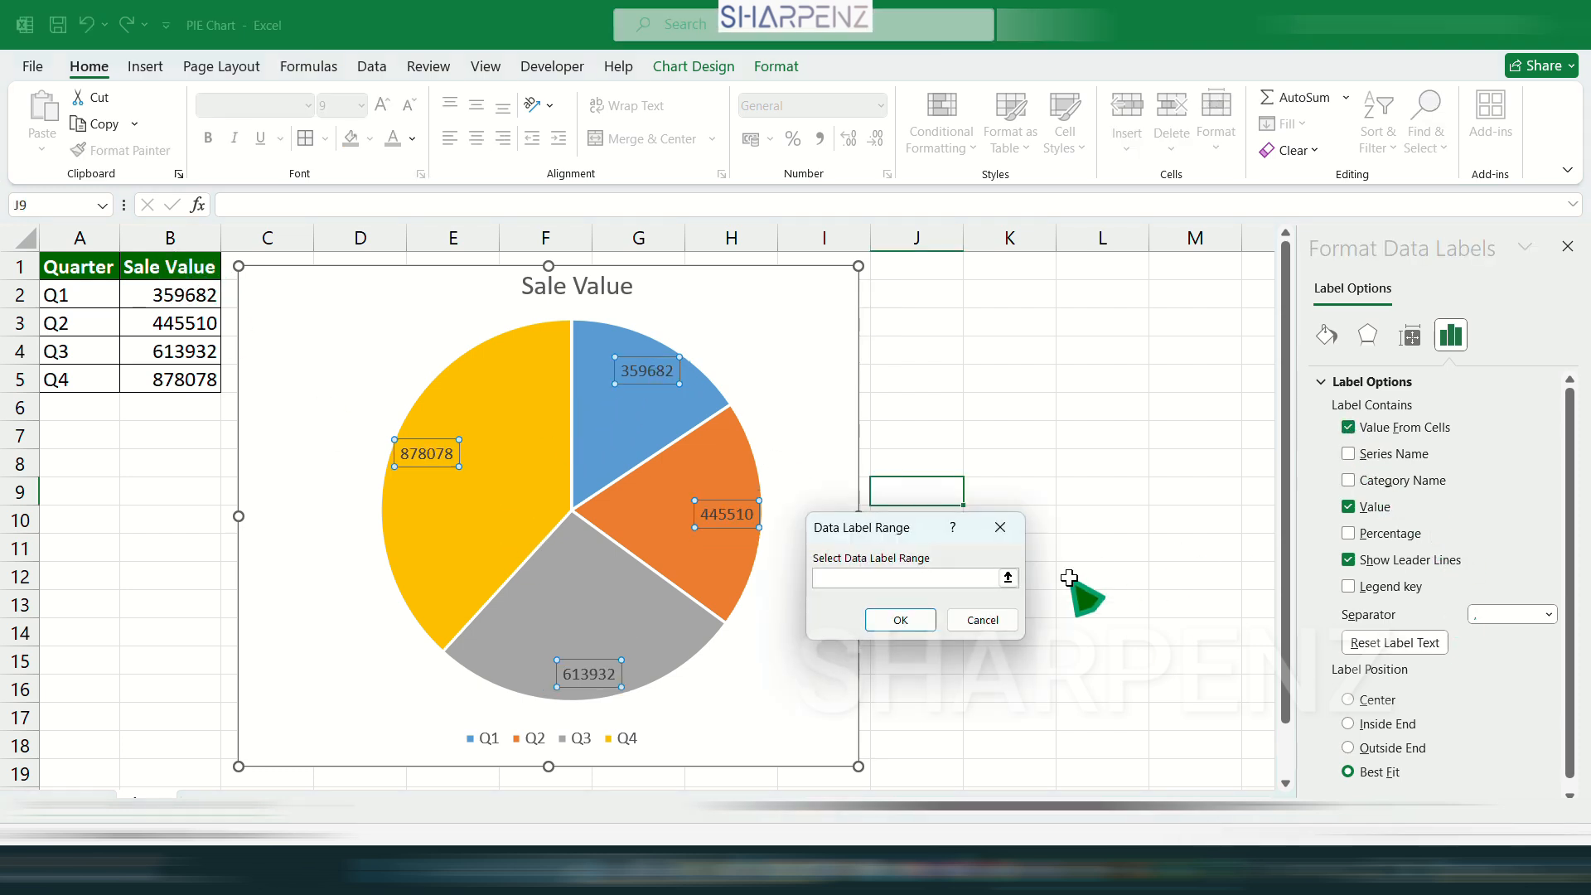
left_click(1007, 577)
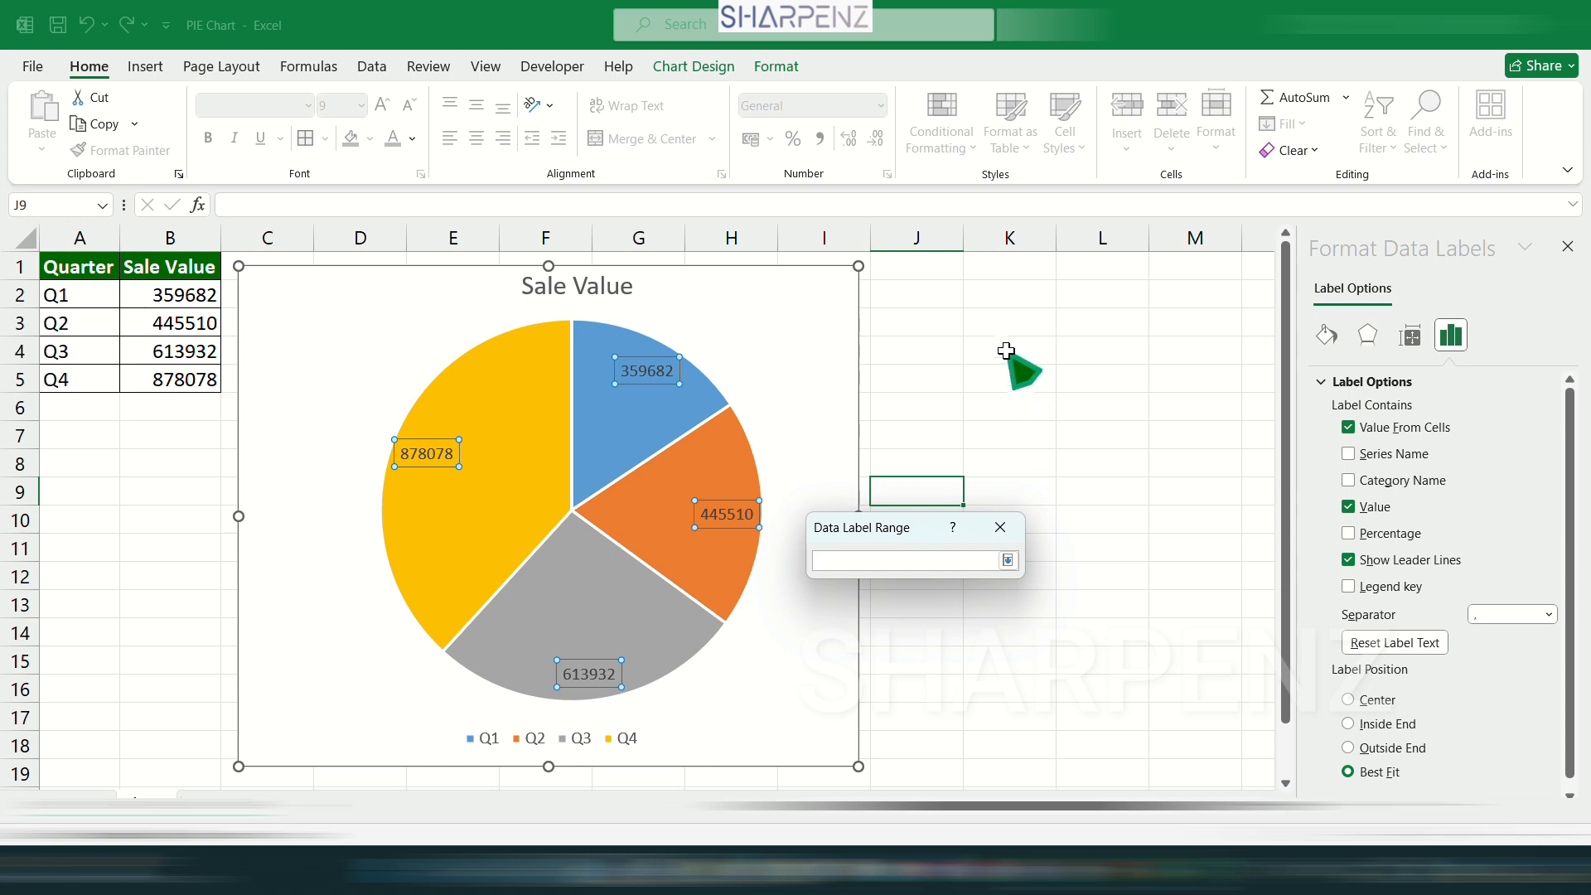
left_click_drag(1020, 363, 1034, 407)
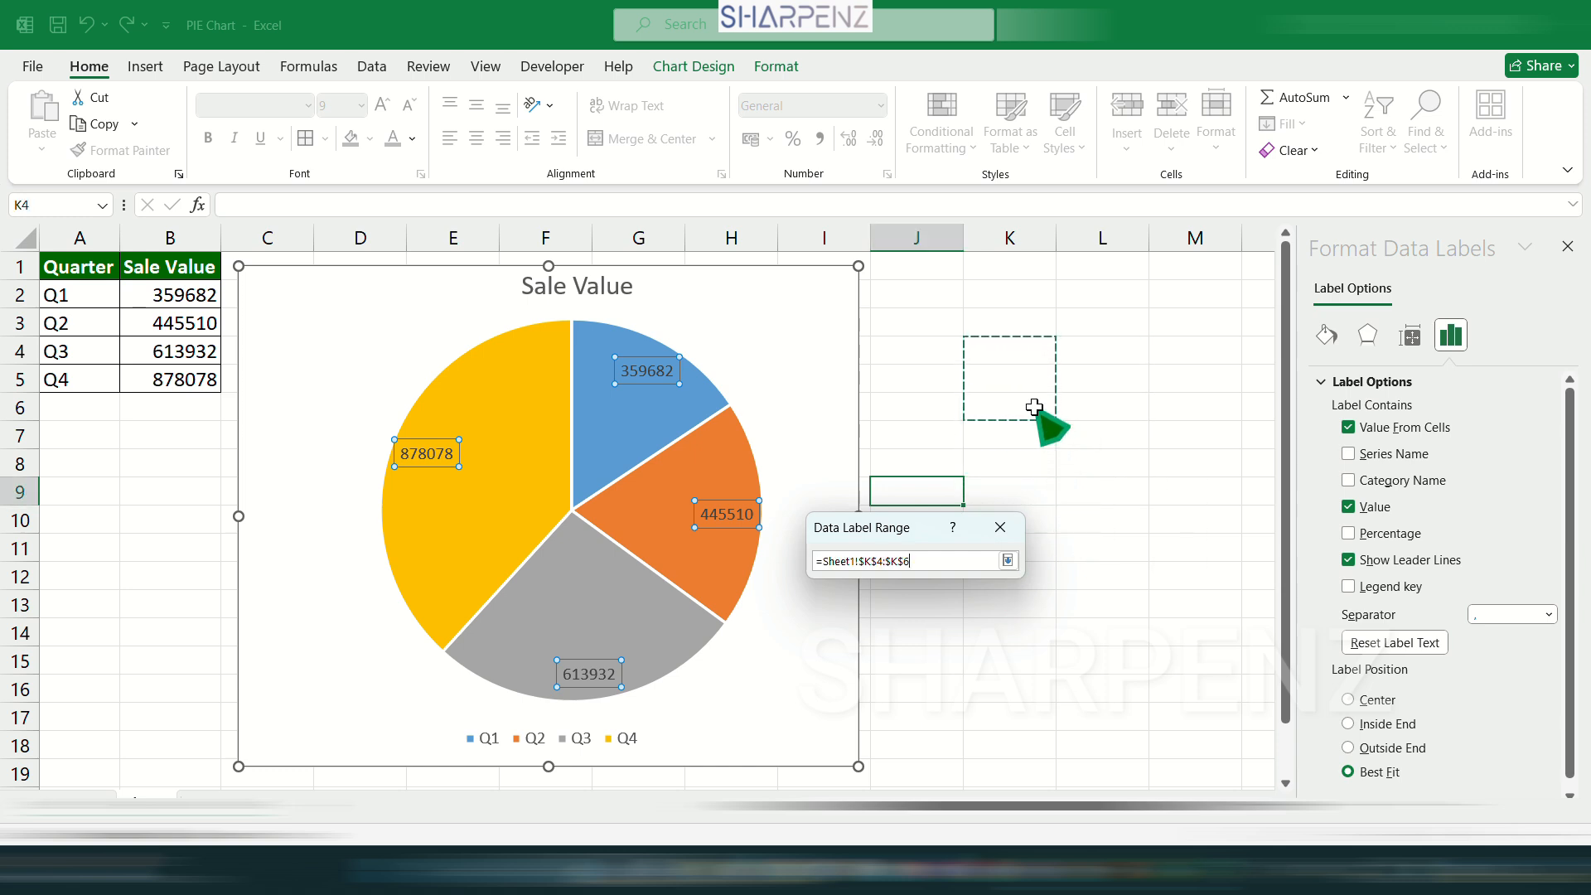
left_click(917, 622)
Enter q in K4 and w in K5 as sample label text, and turn off the data labels' values from cells.
left_click(1015, 355)
type("q")
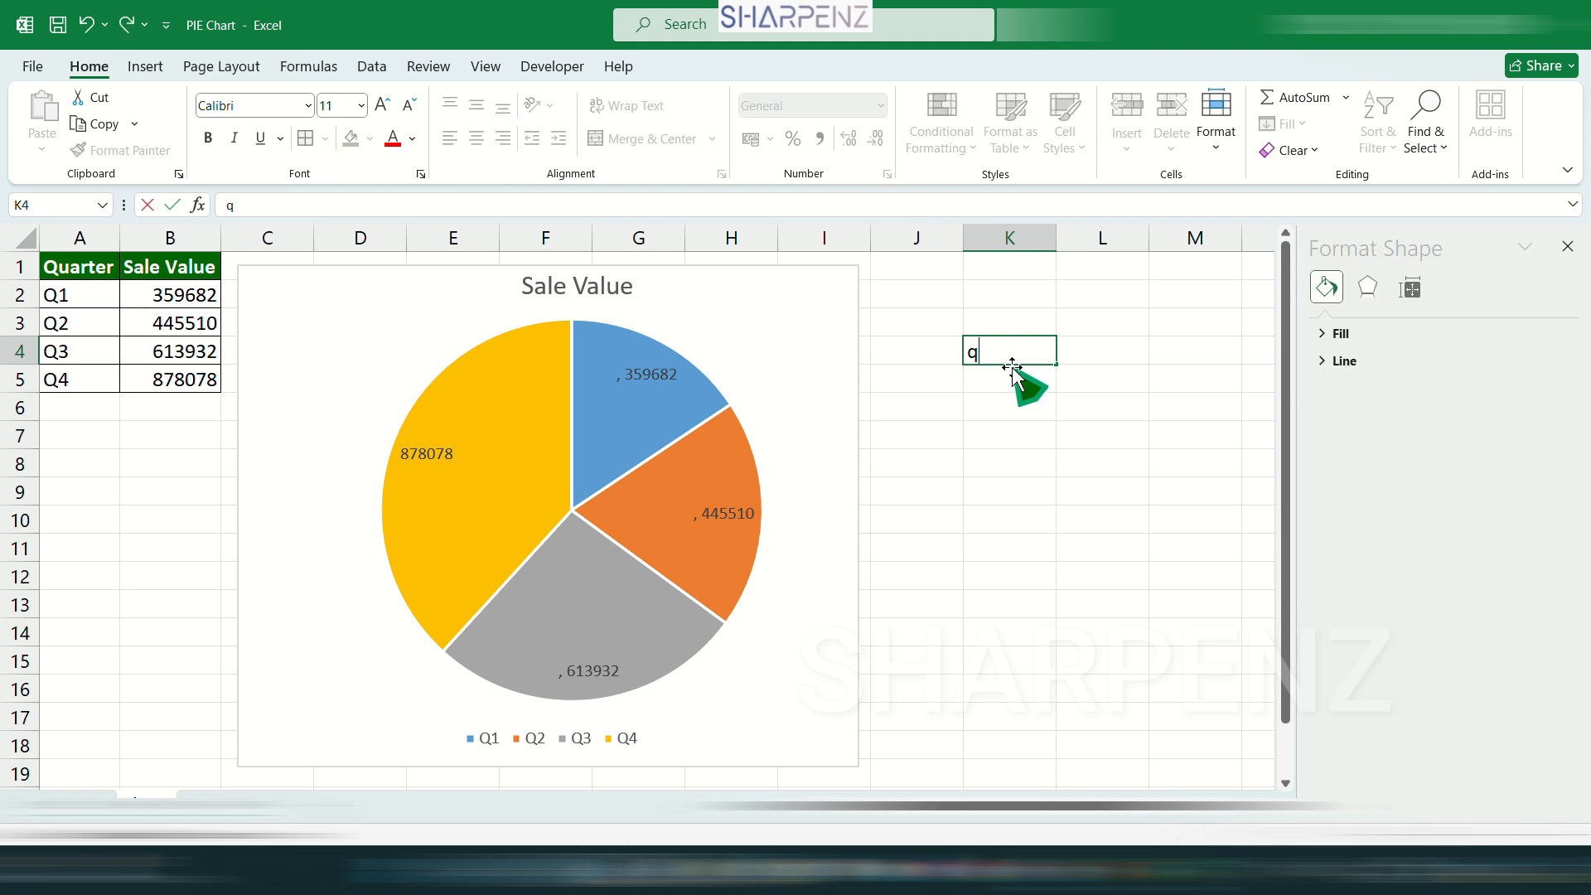
key("Return")
type("w")
key("Return")
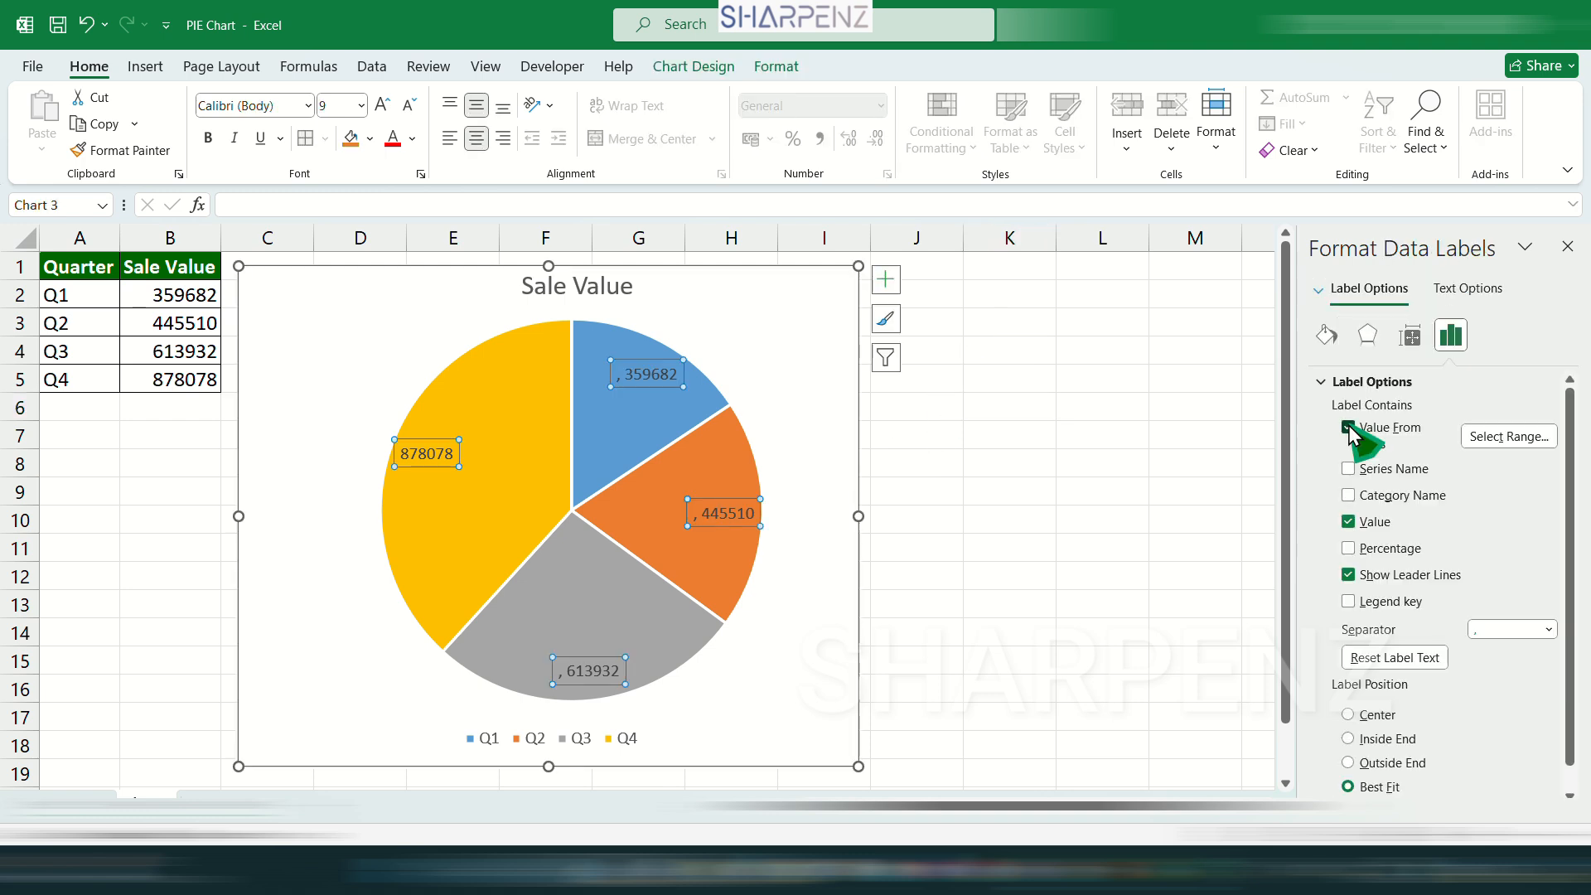
left_click(1348, 427)
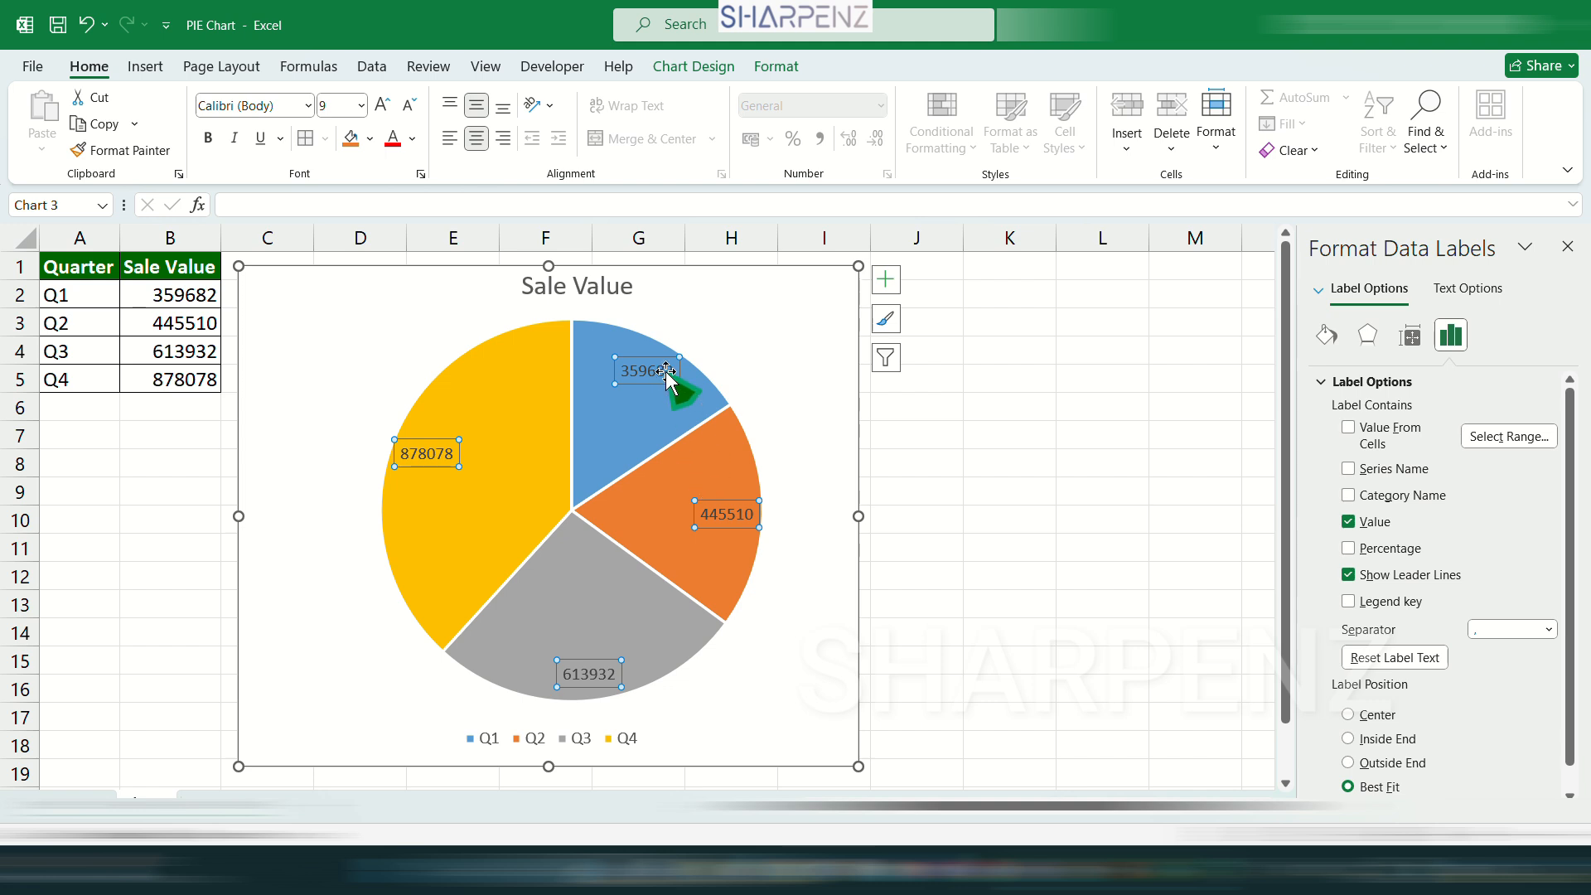
Move the Q1 label outside the pie beside its slice and the Q4 label inward, toward the pie's center.
left_click_drag(638, 360, 733, 347)
left_click(426, 453)
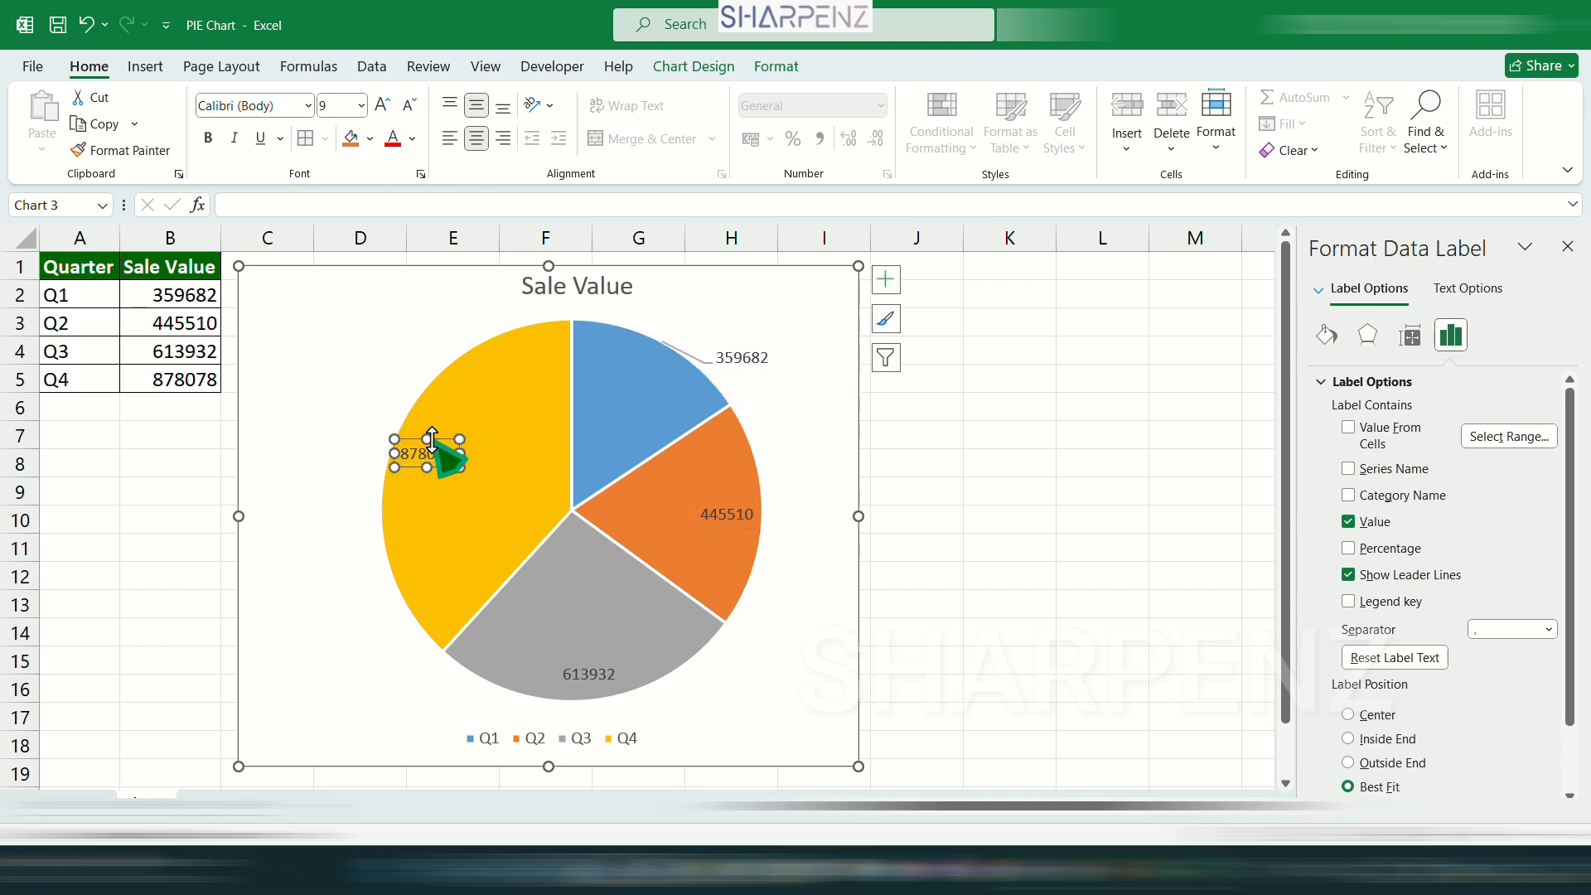
left_click_drag(427, 453, 526, 466)
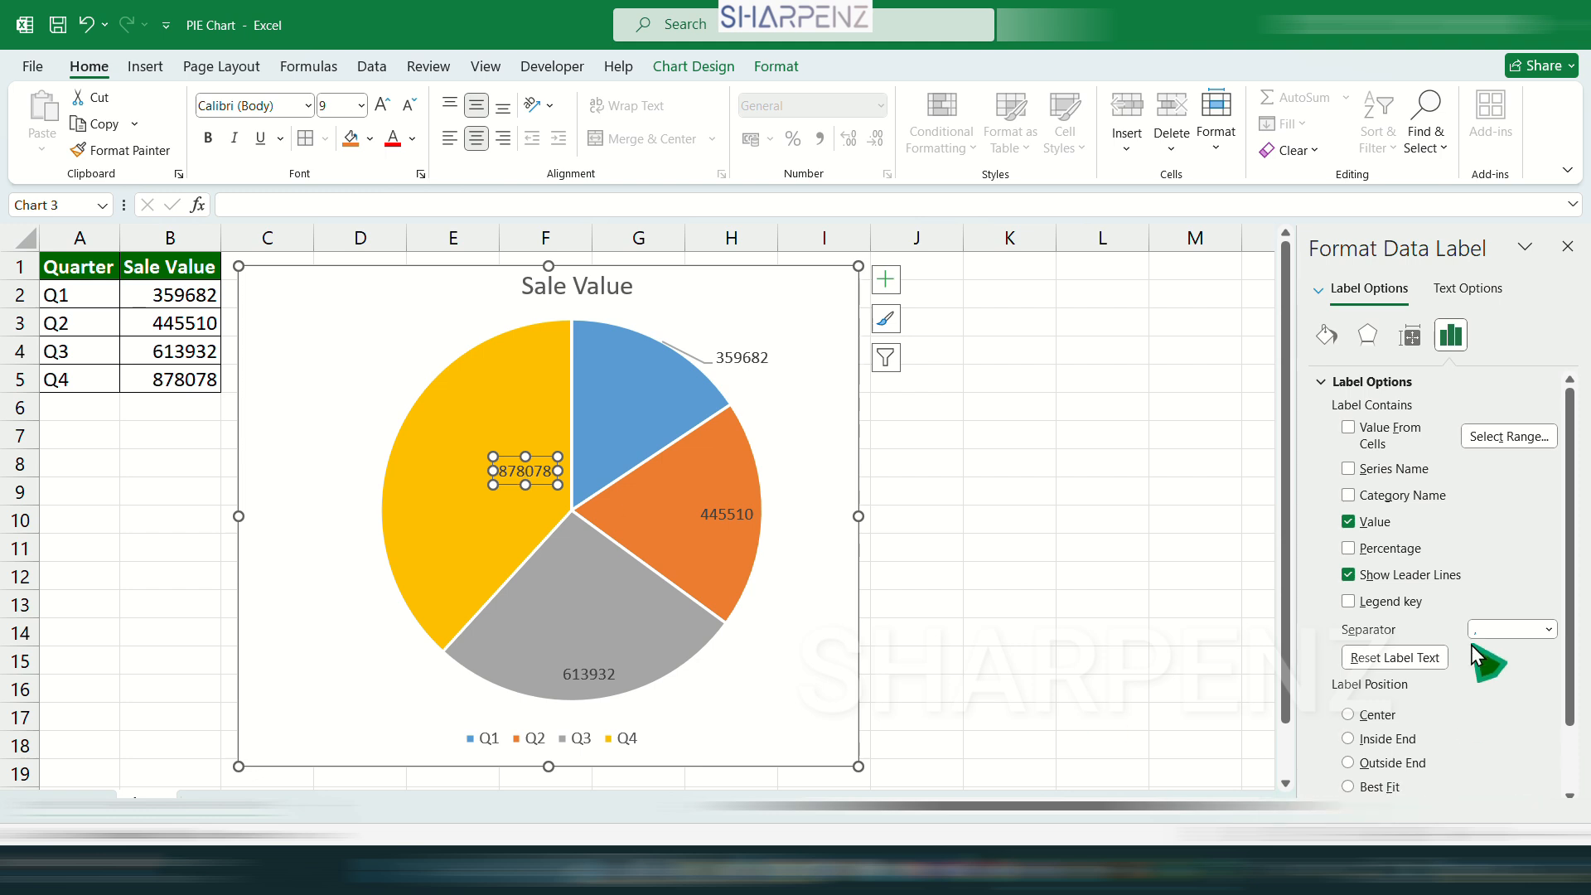
Try the Center, Inside End and Outside End positions for all data labels, and set the position to Best Fit.
scroll(1400, 713, "down", 2)
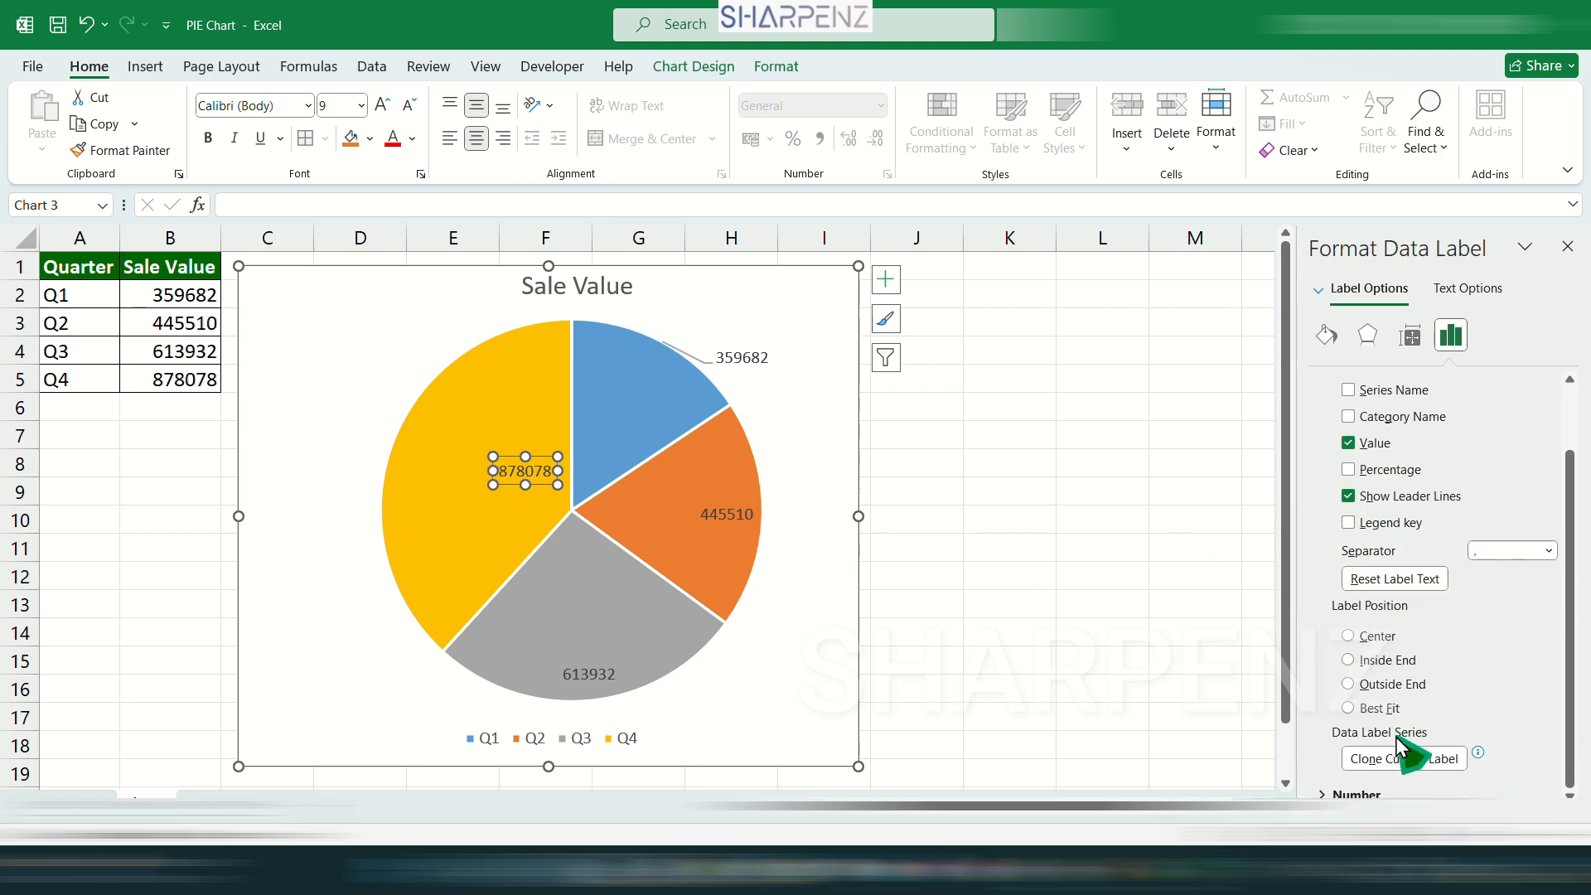
left_click(1399, 711)
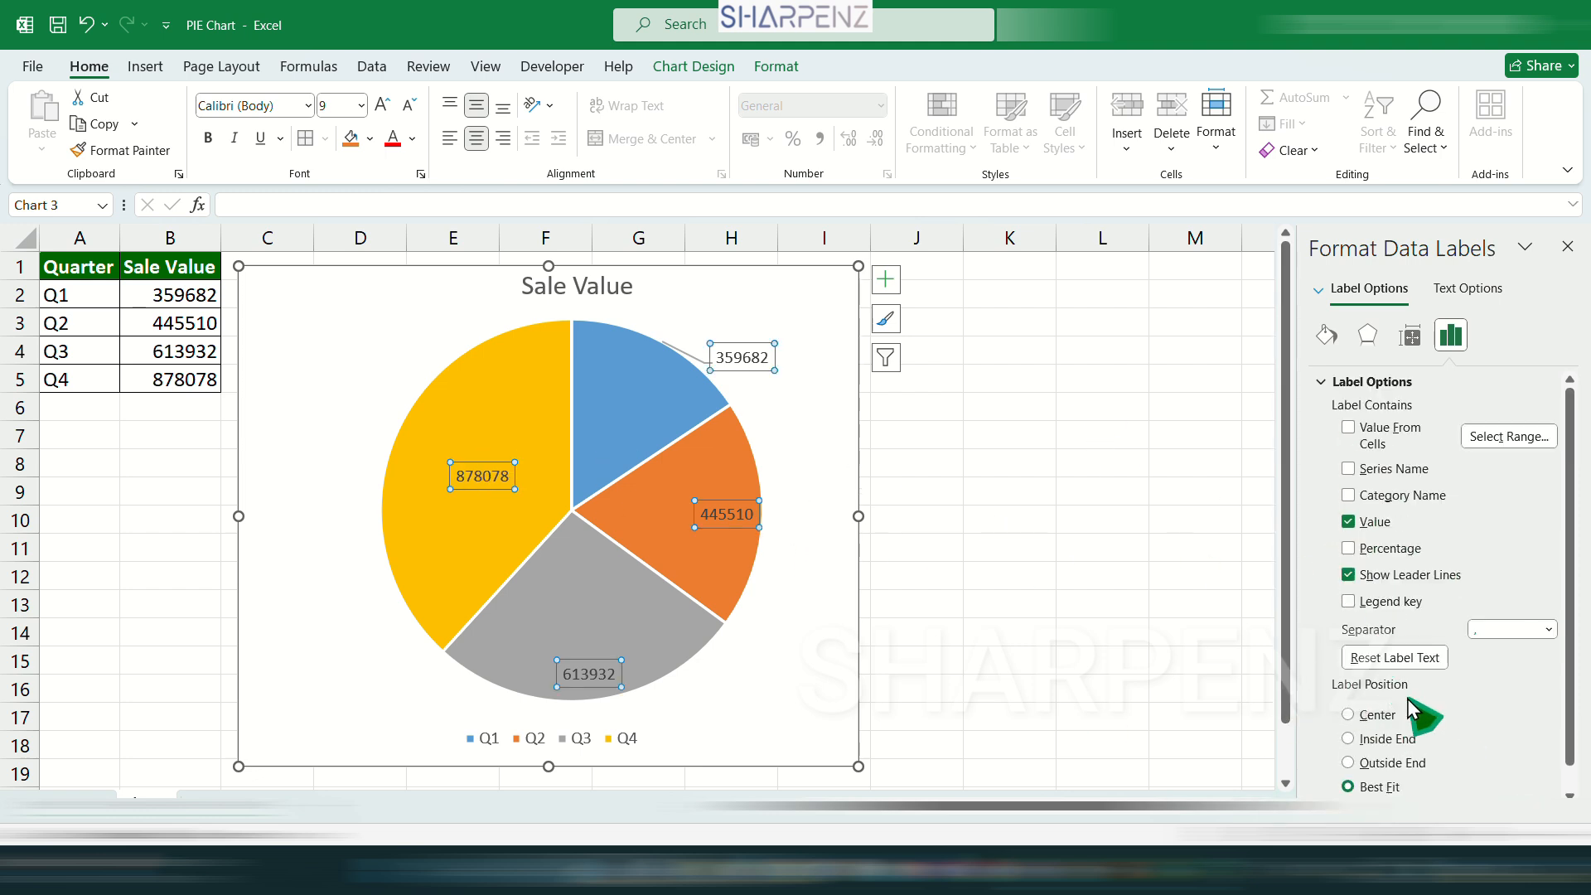
left_click(1371, 717)
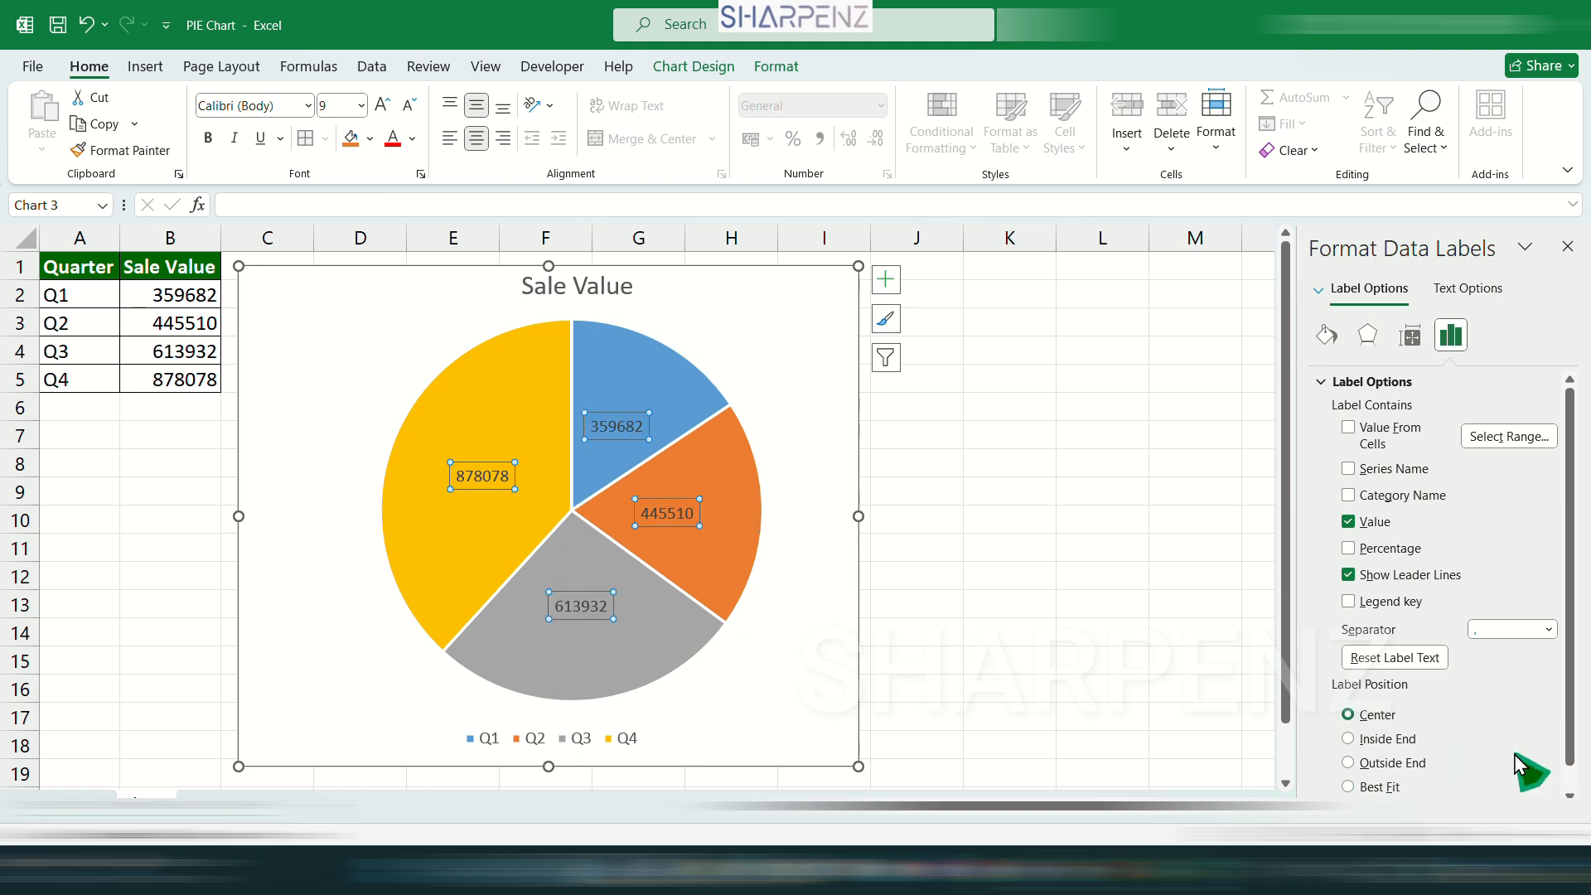
left_click(1384, 739)
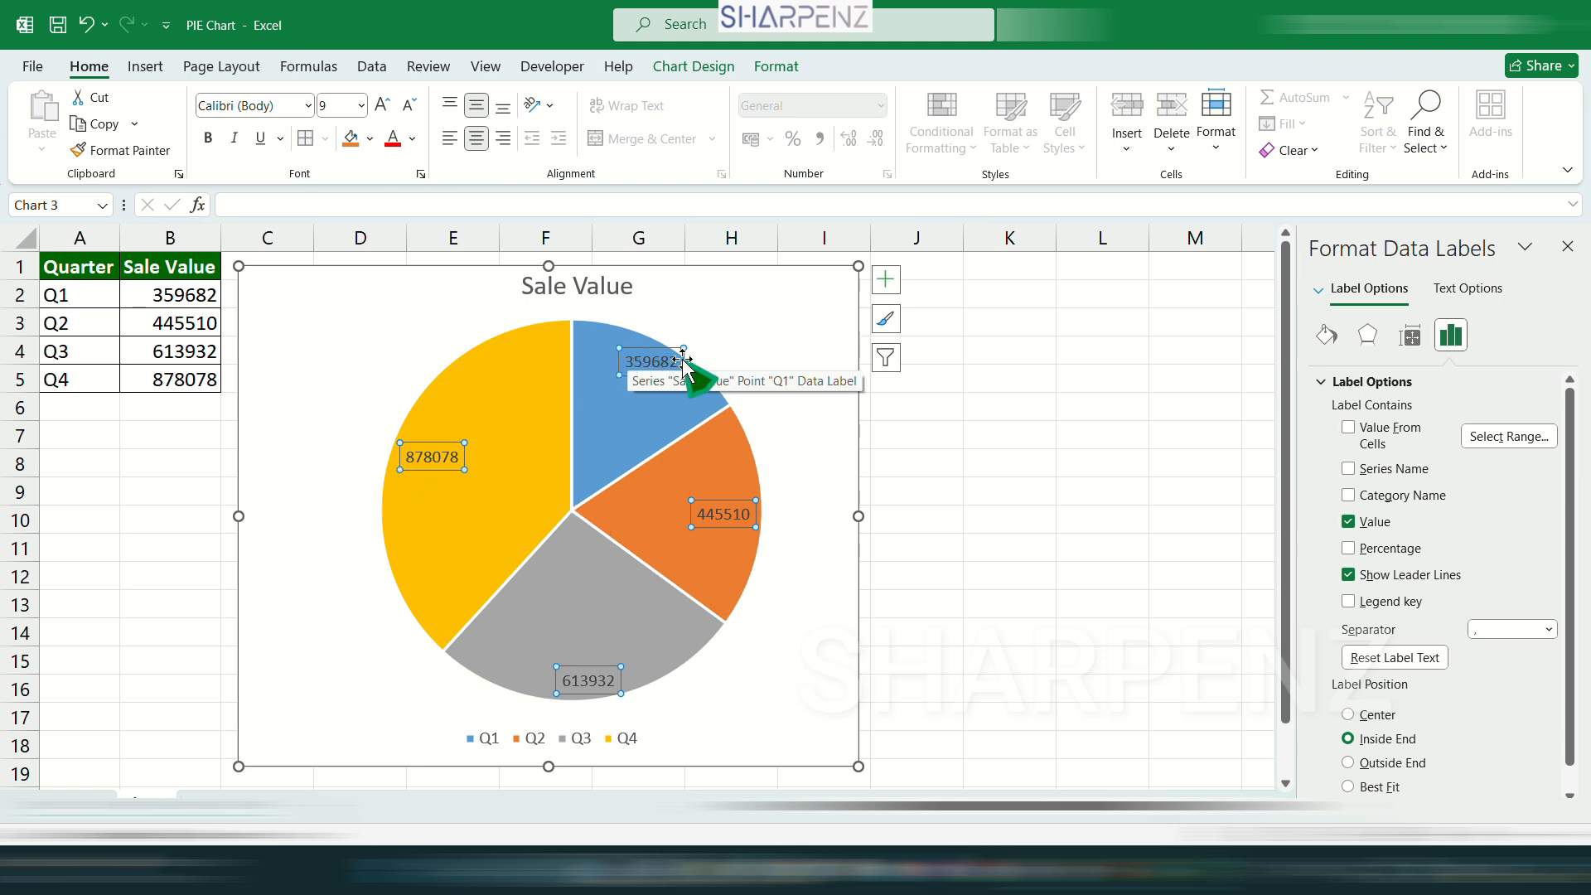
left_click(1352, 762)
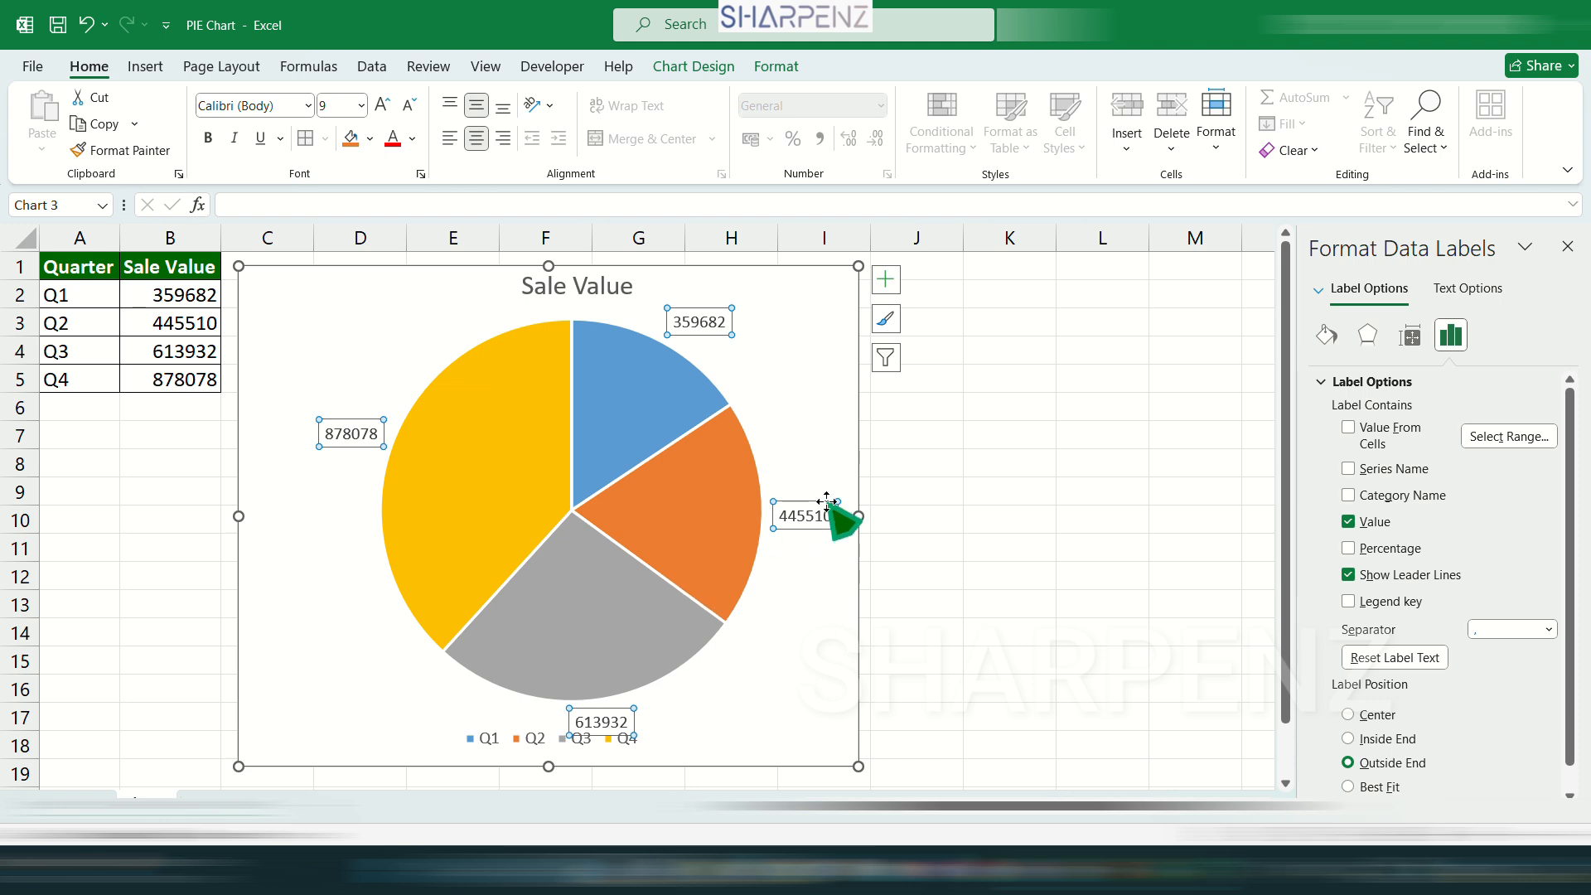
left_click(1350, 787)
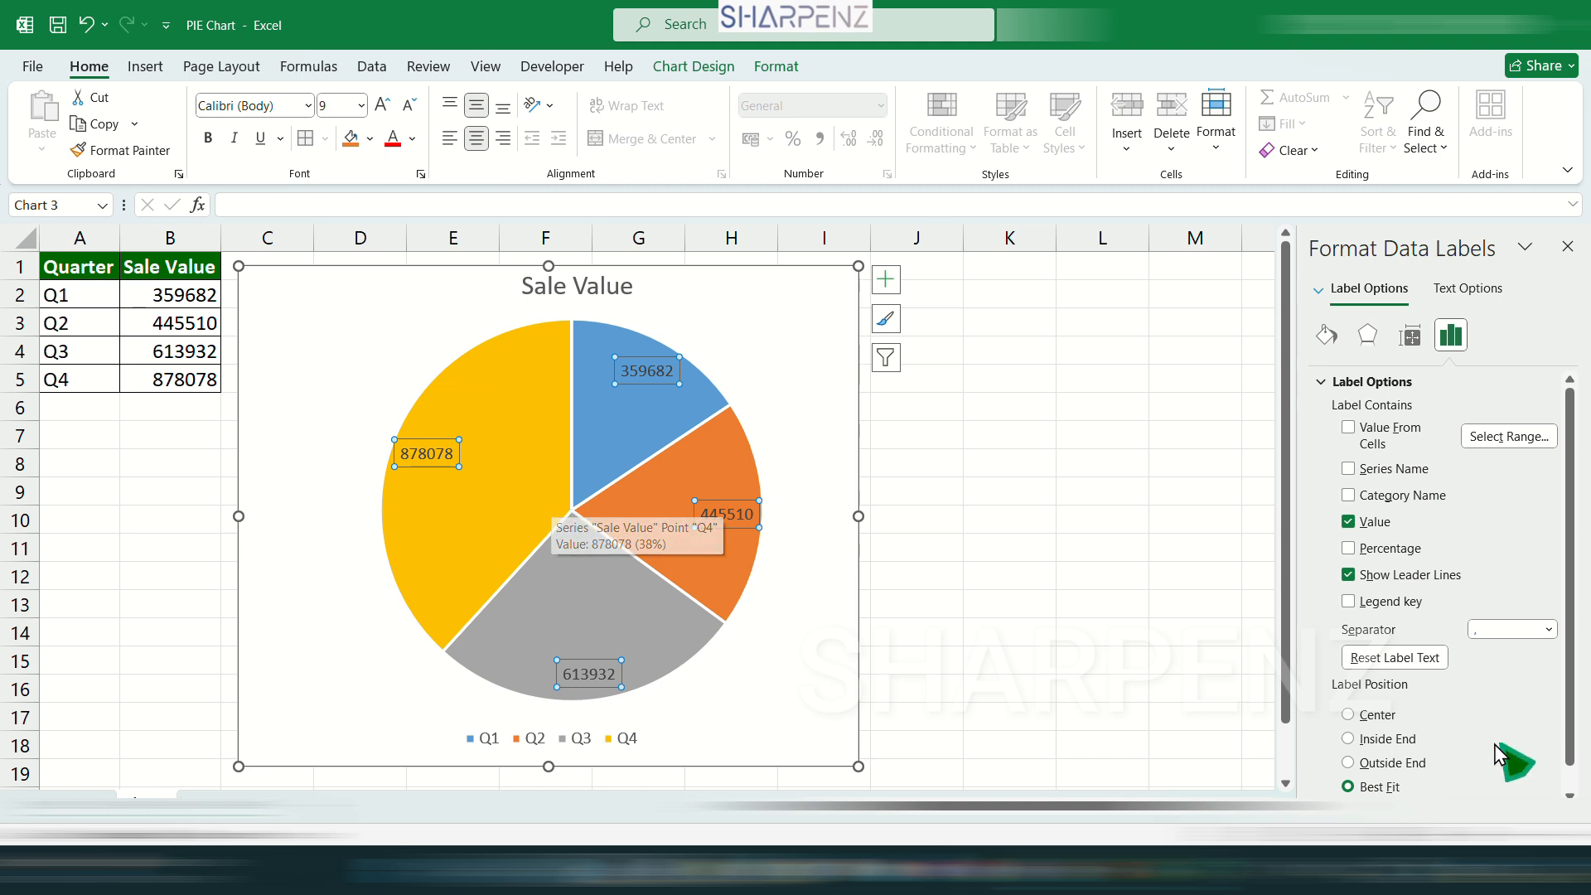
Apply the Accounting number format with the ₹ symbol and 0 decimal places to the data labels.
scroll(1508, 756, "down", 1)
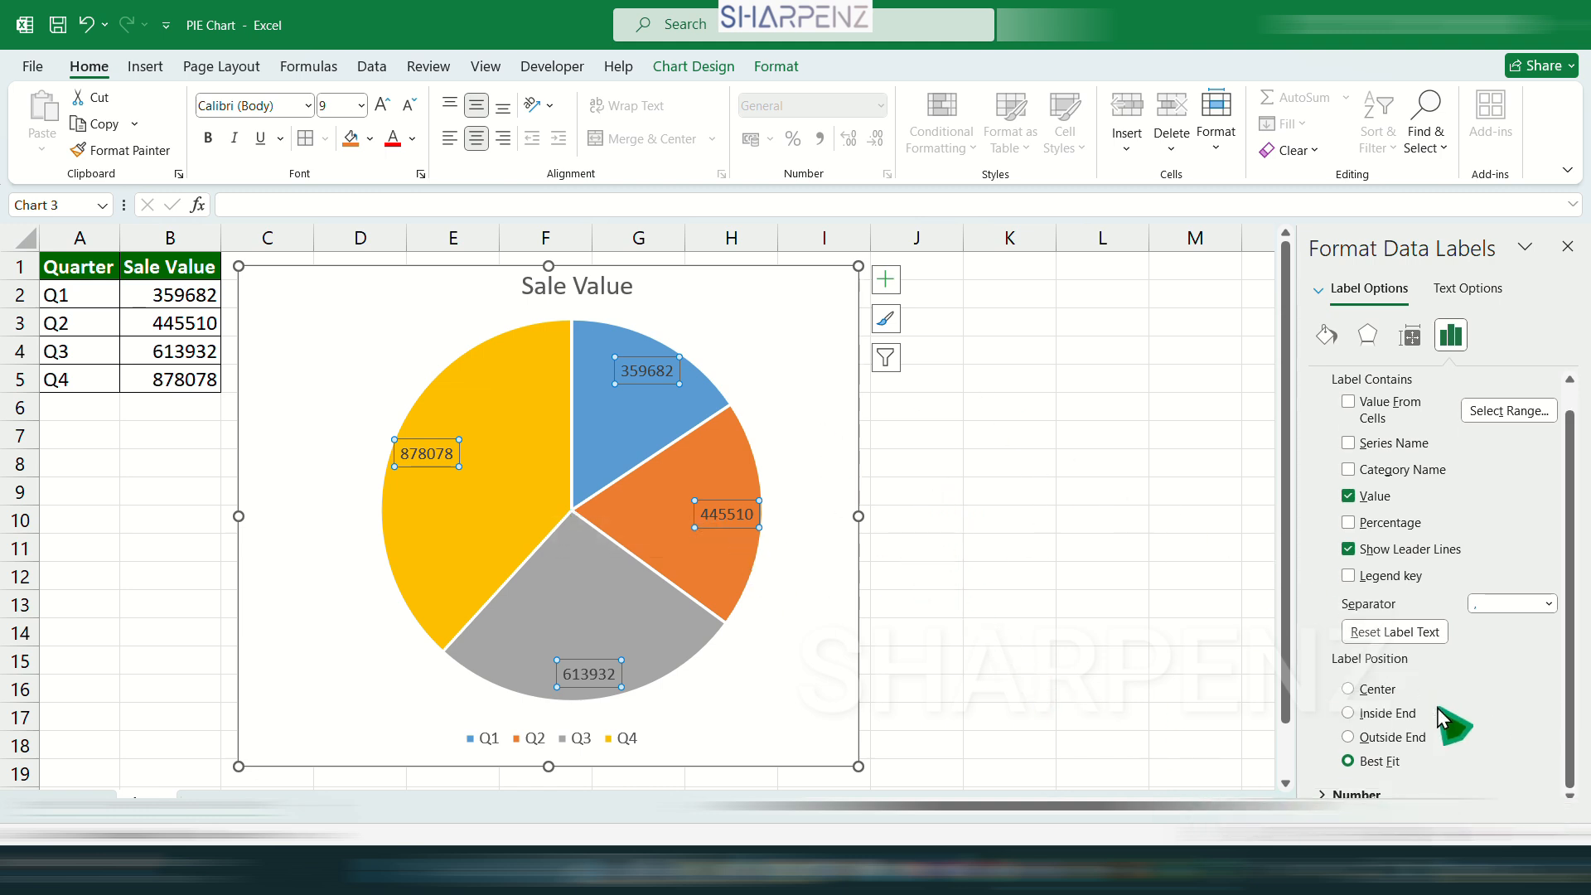
left_click(1361, 793)
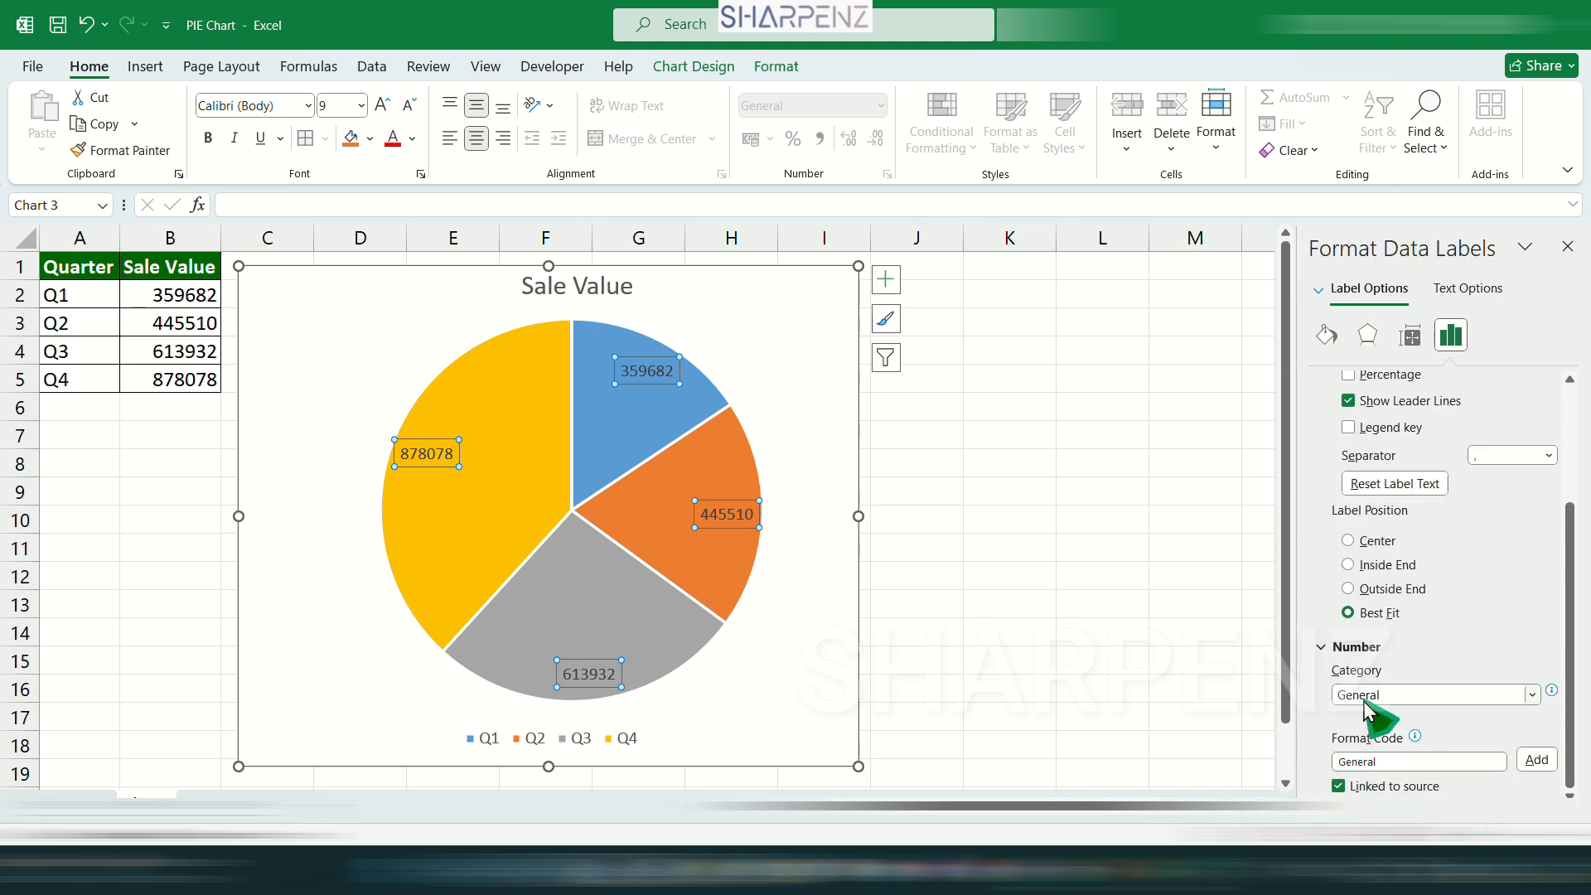
left_click(1426, 696)
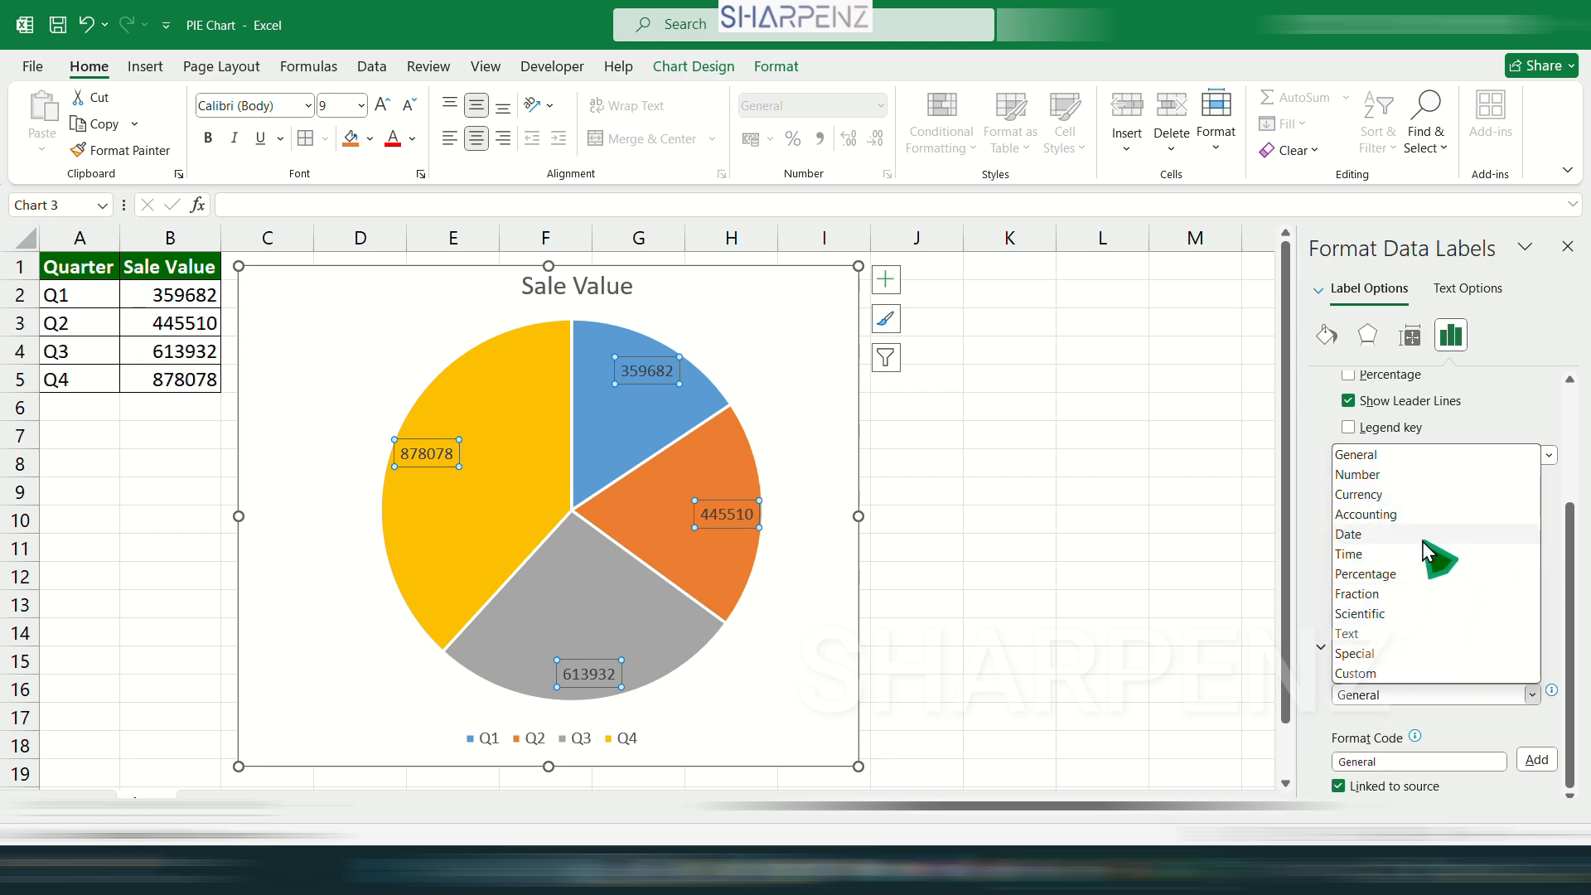
left_click(1407, 515)
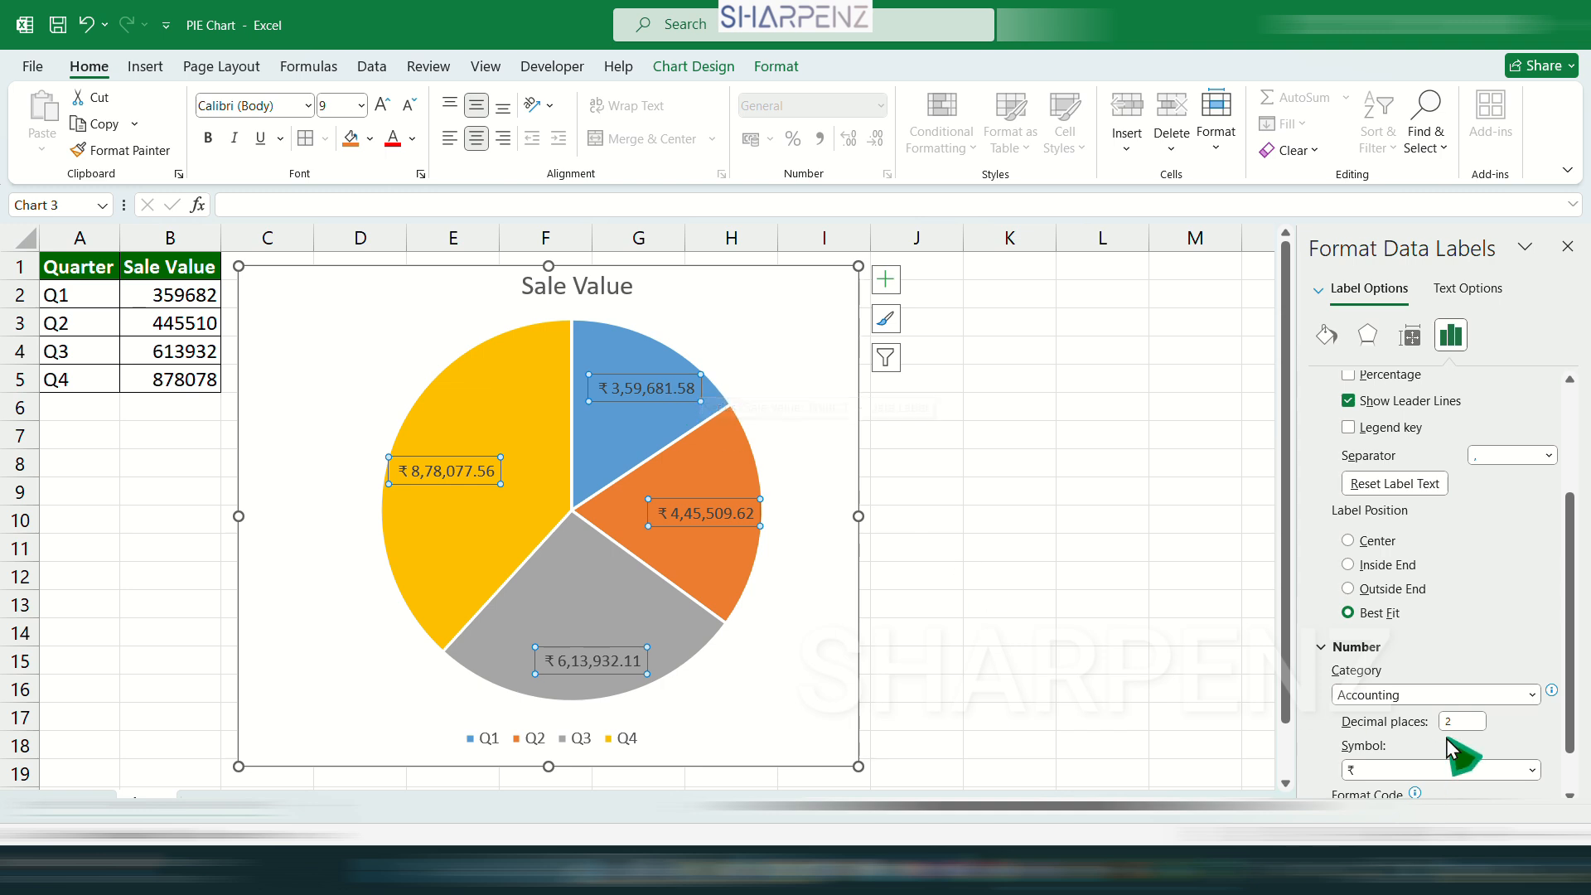
key("Return")
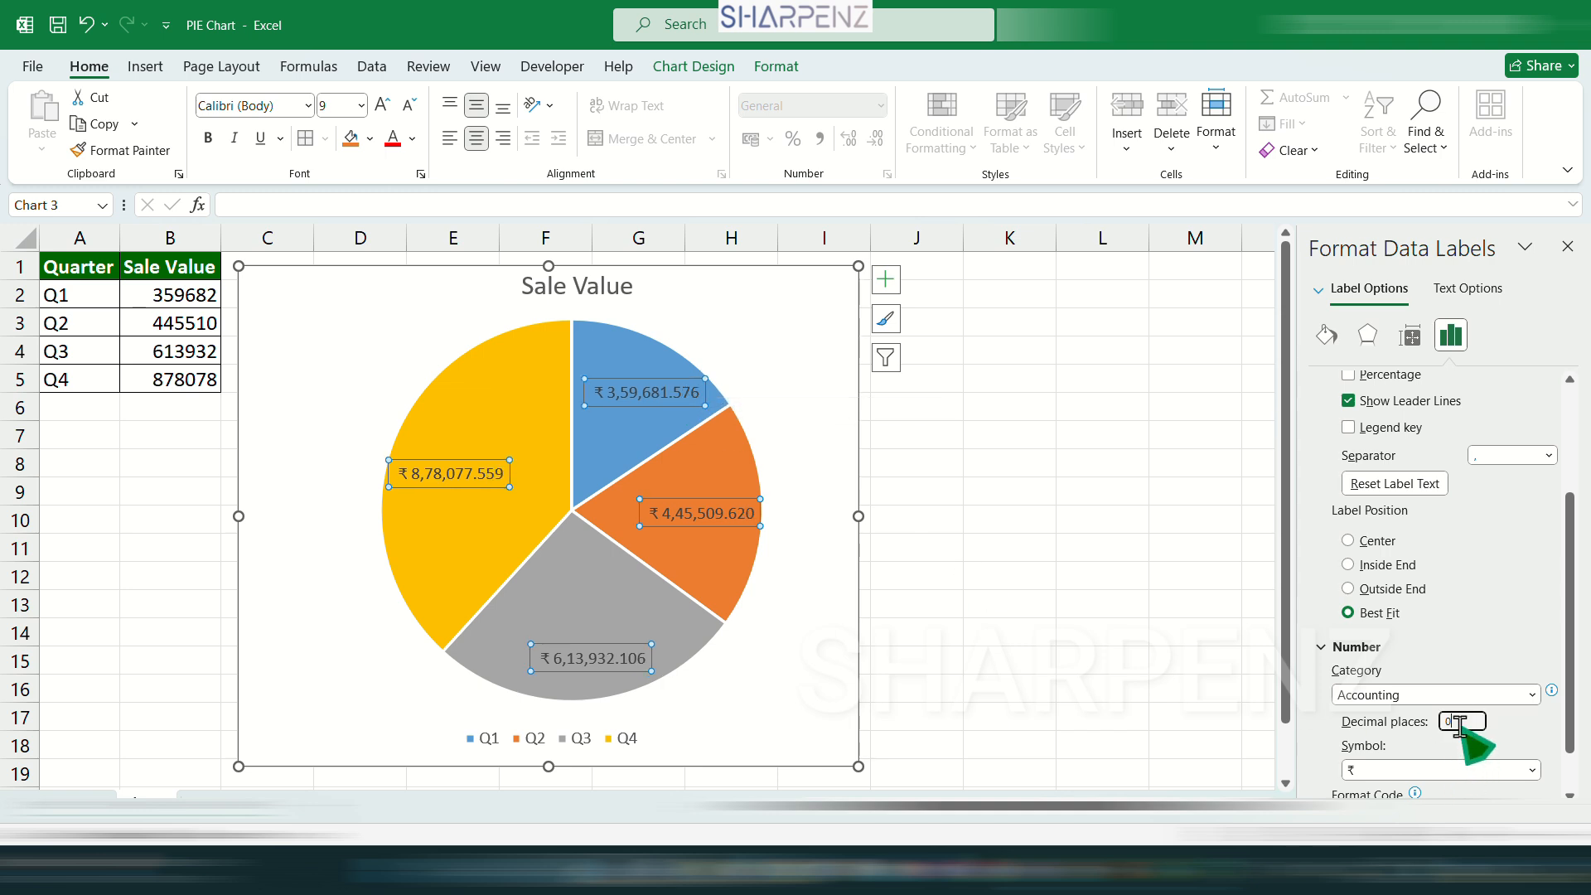
key("Return")
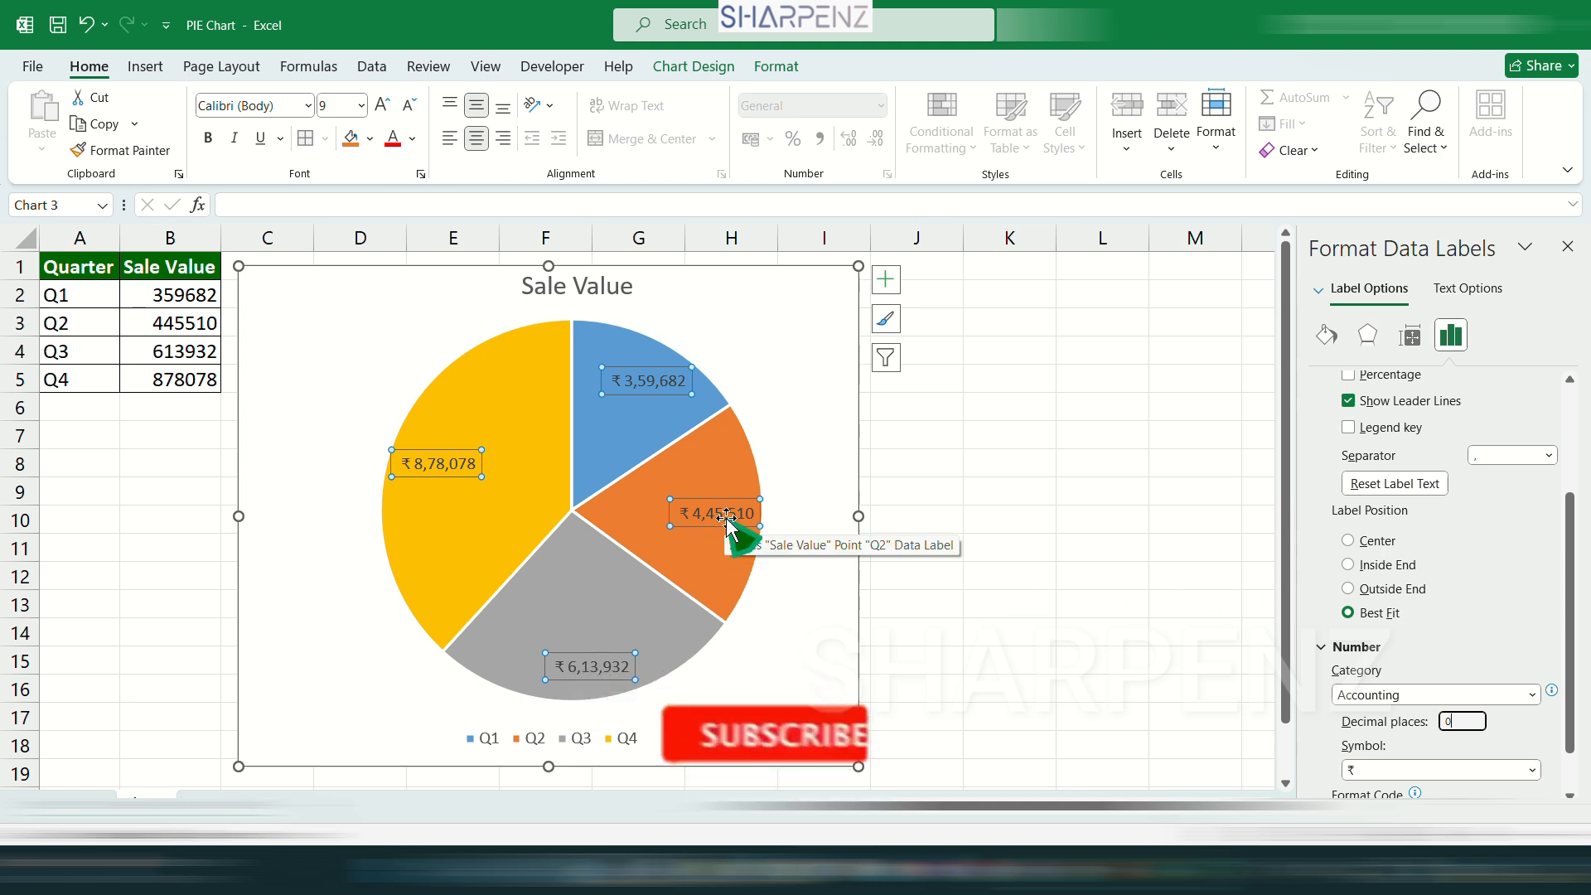
Try the Number format with and without the 1000 separator on the data labels, and switch back to Accounting.
scroll(1359, 630, "down", 2)
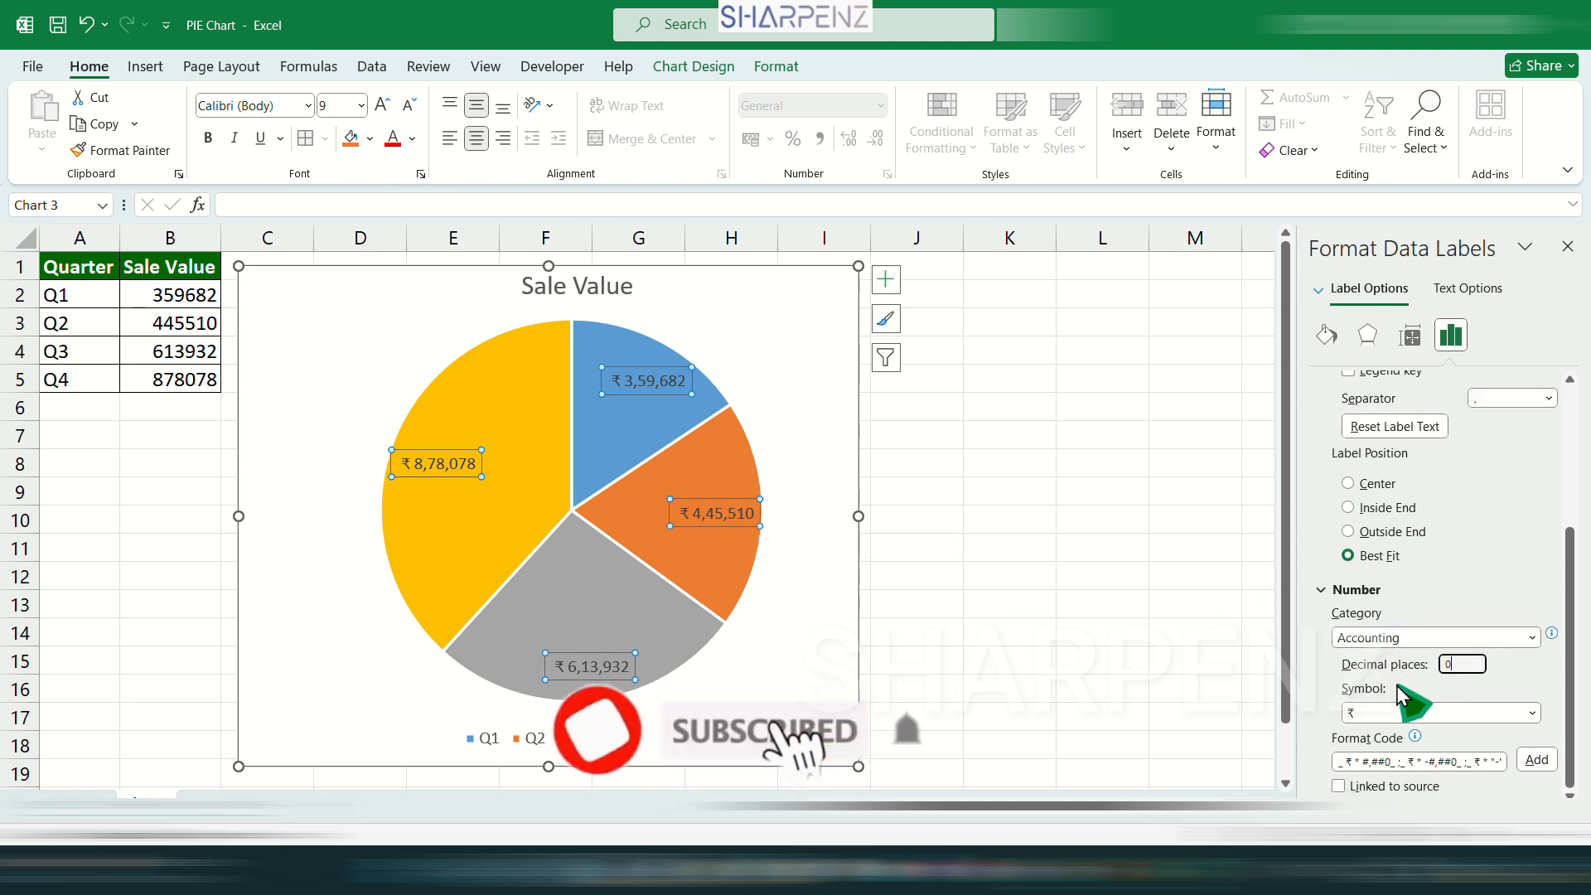
left_click(1422, 640)
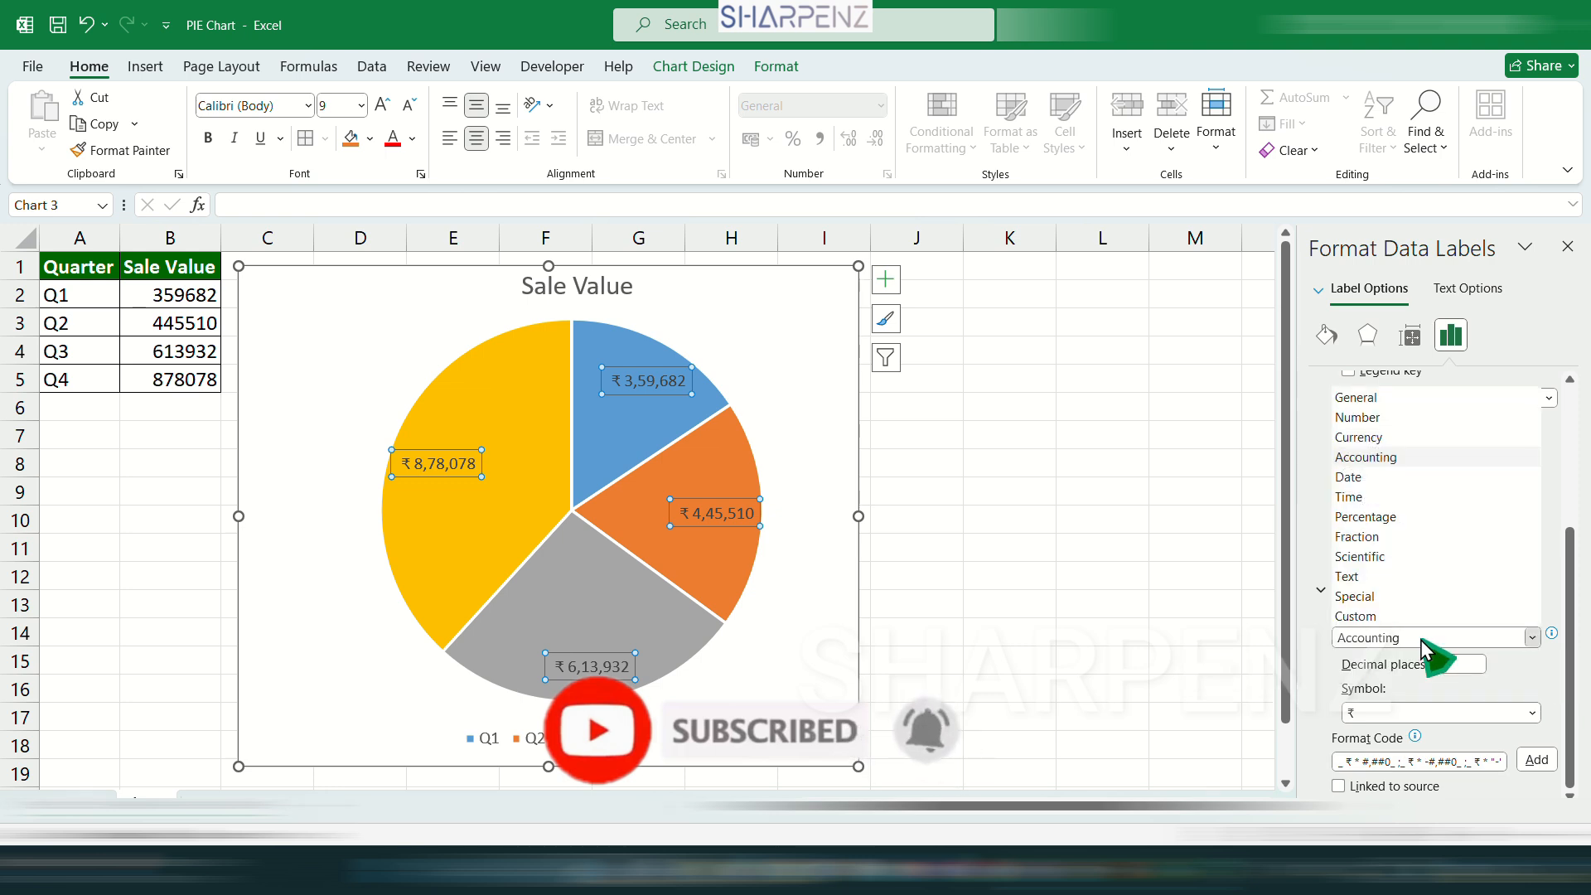
left_click(1389, 419)
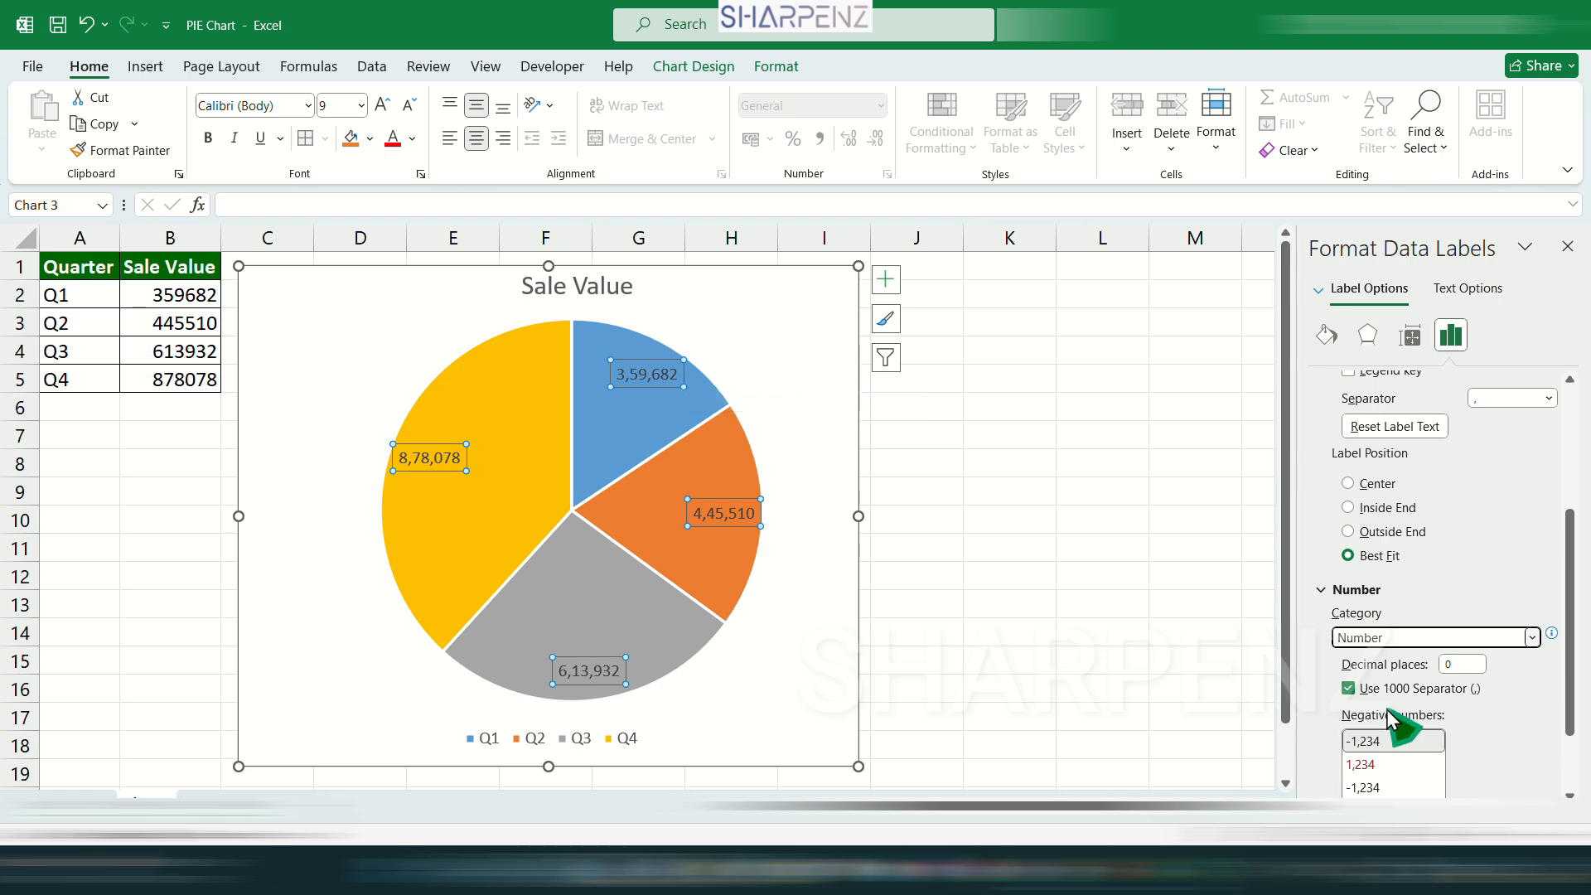
left_click(1357, 689)
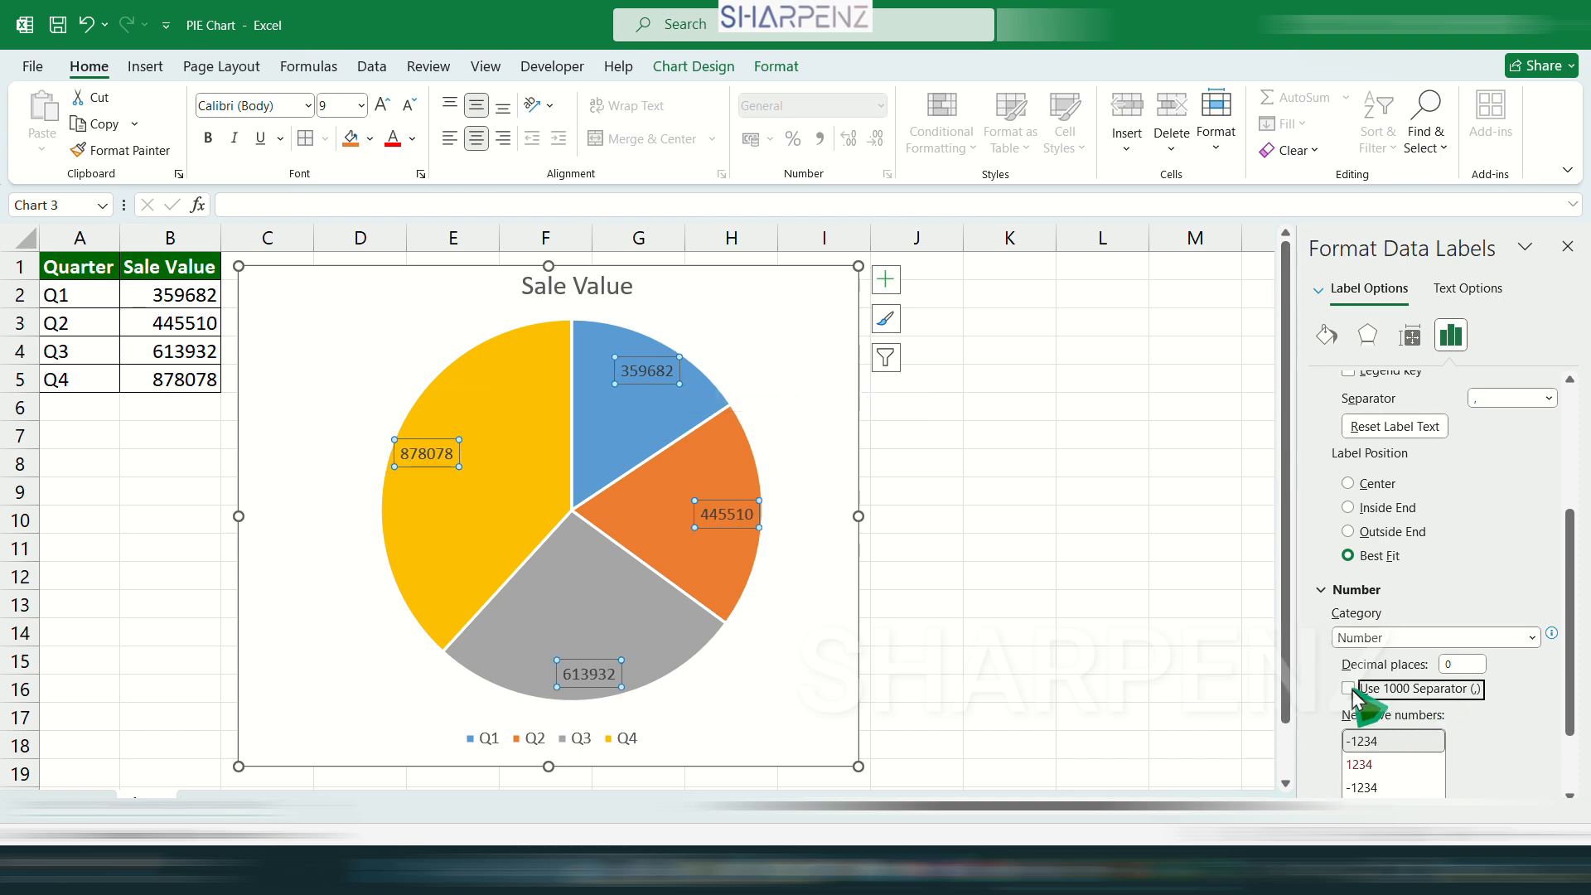
left_click(1349, 689)
left_click(1458, 637)
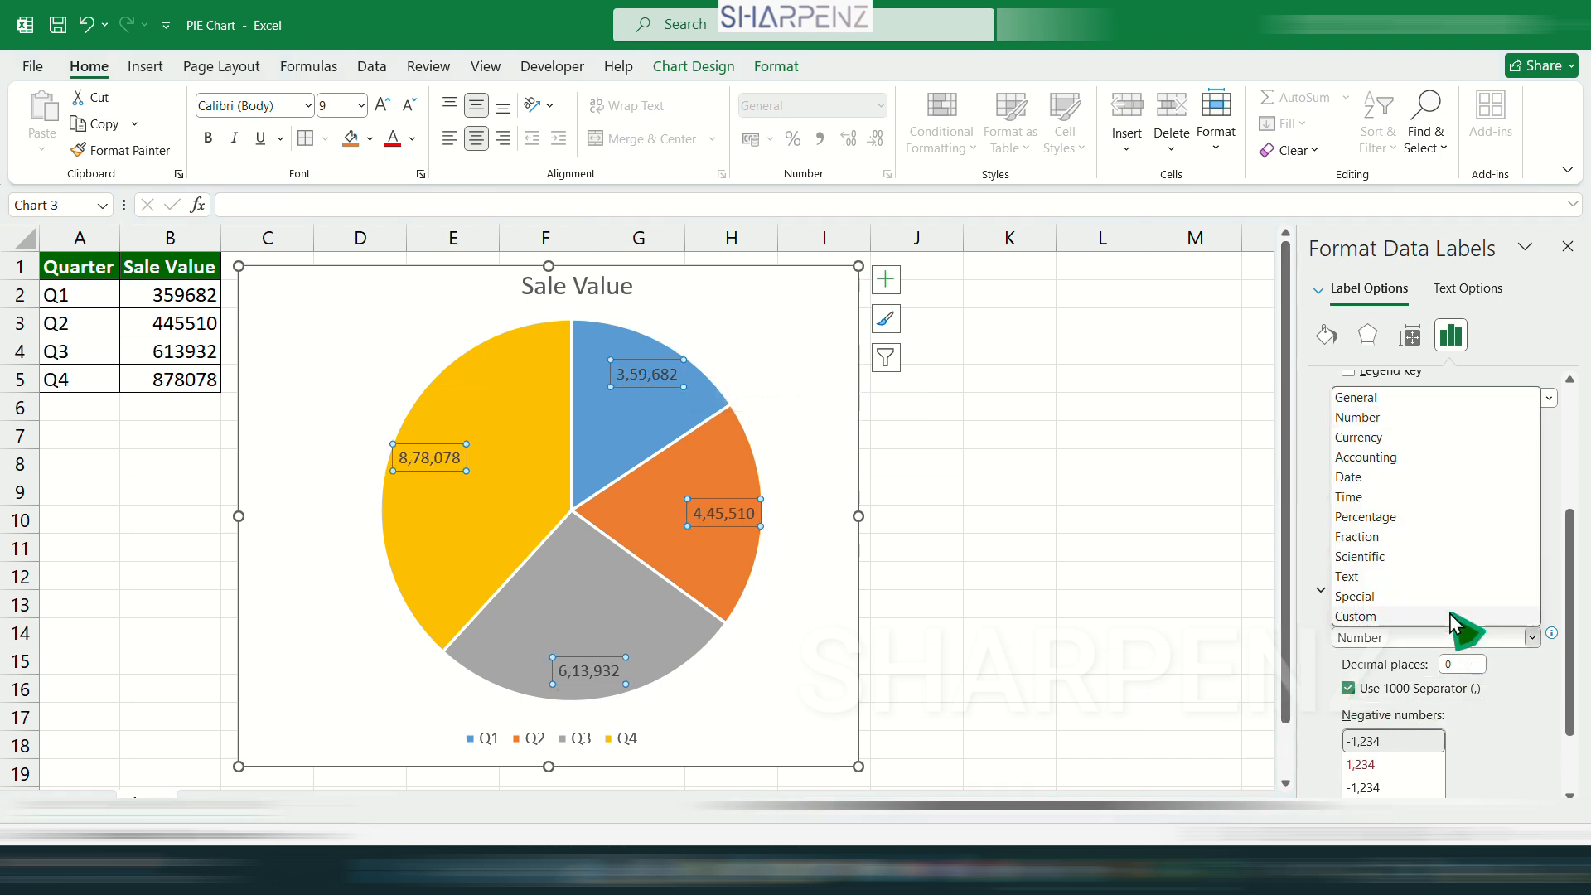
left_click(1415, 457)
key("Escape")
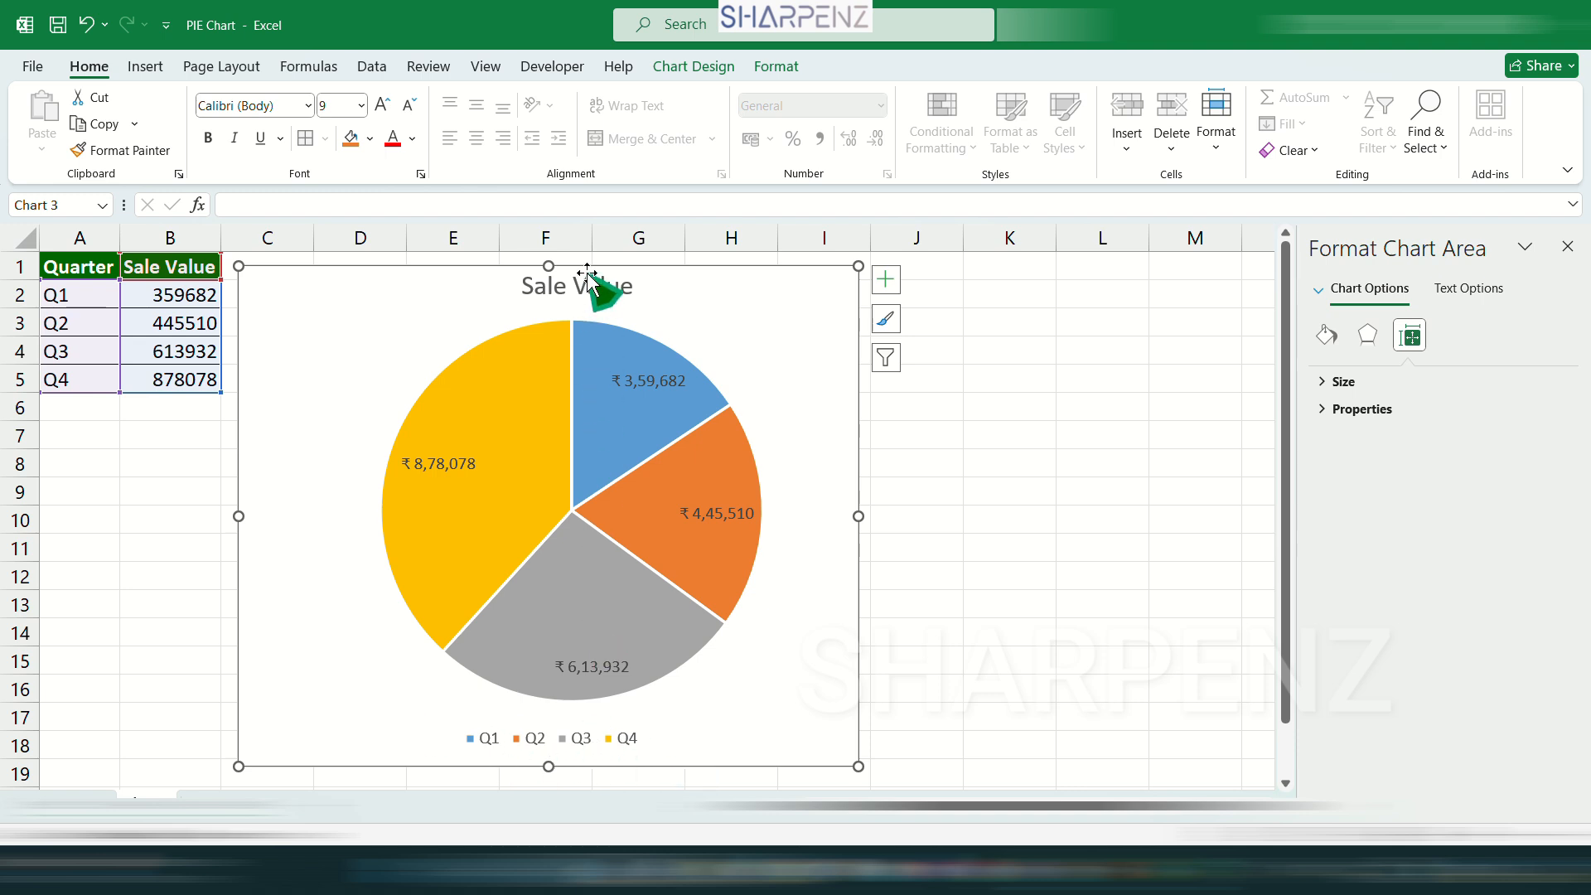
left_click(468, 465)
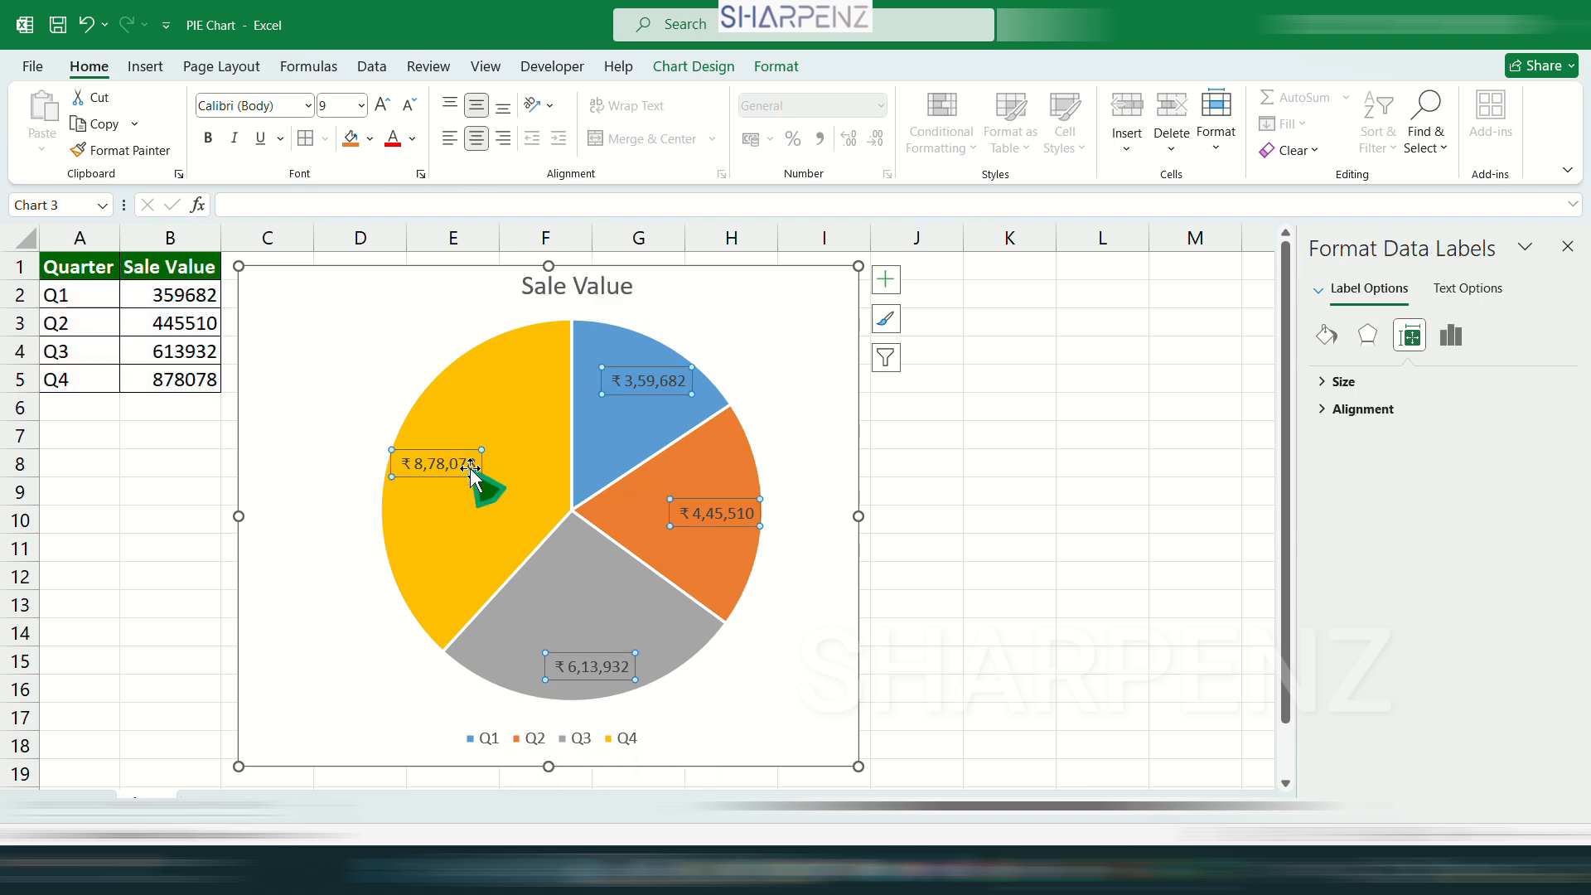
left_click(411, 140)
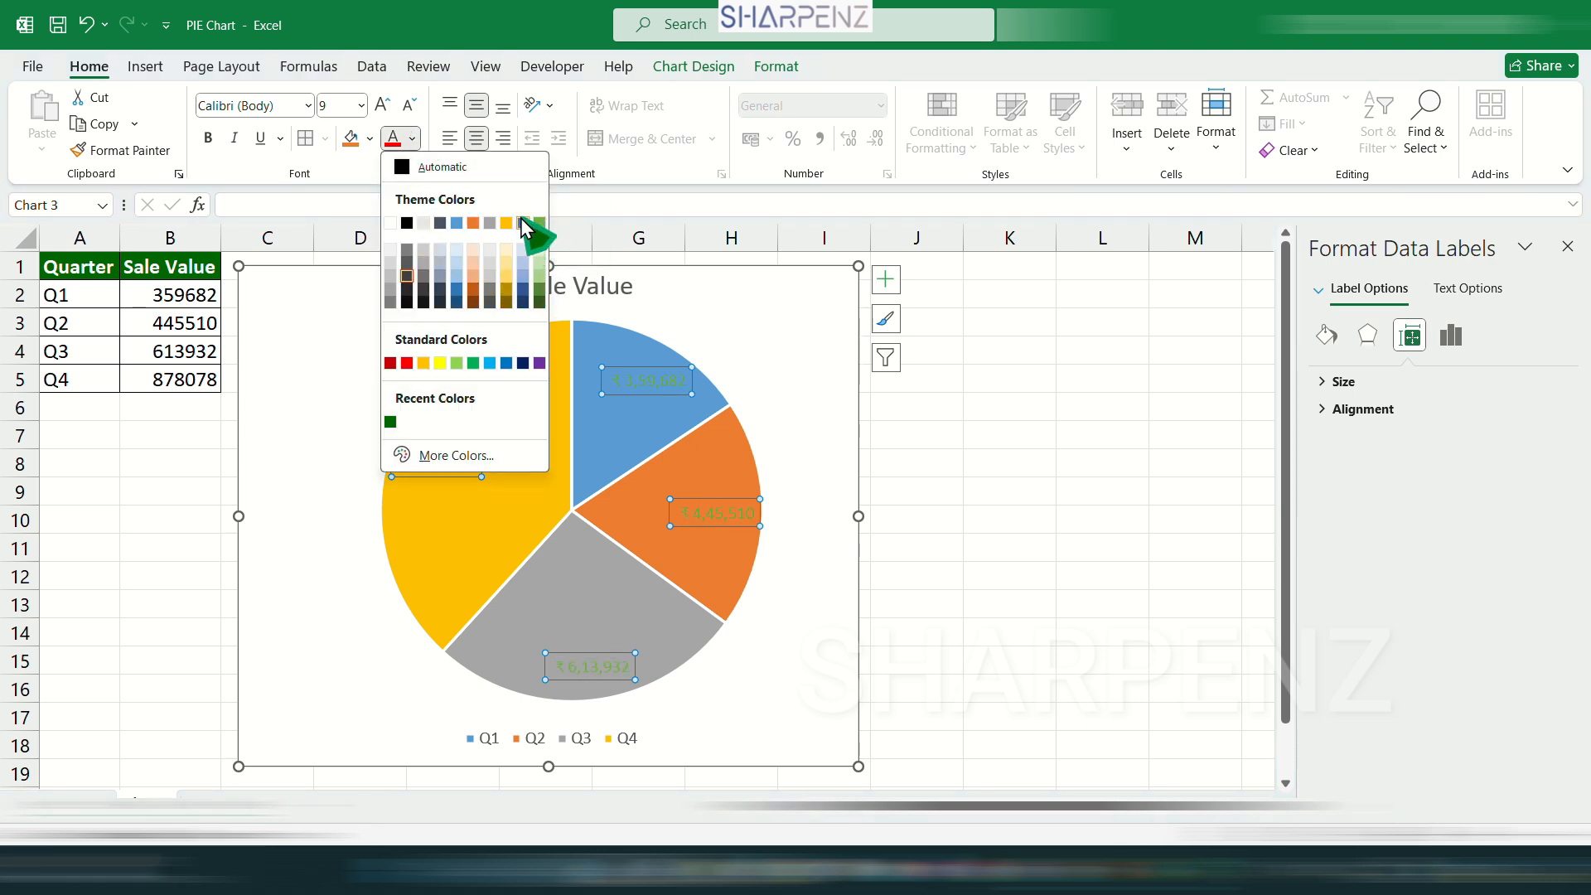
left_click(350, 315)
Select the pie's whole data series and open its series formatting options.
left_click(500, 373)
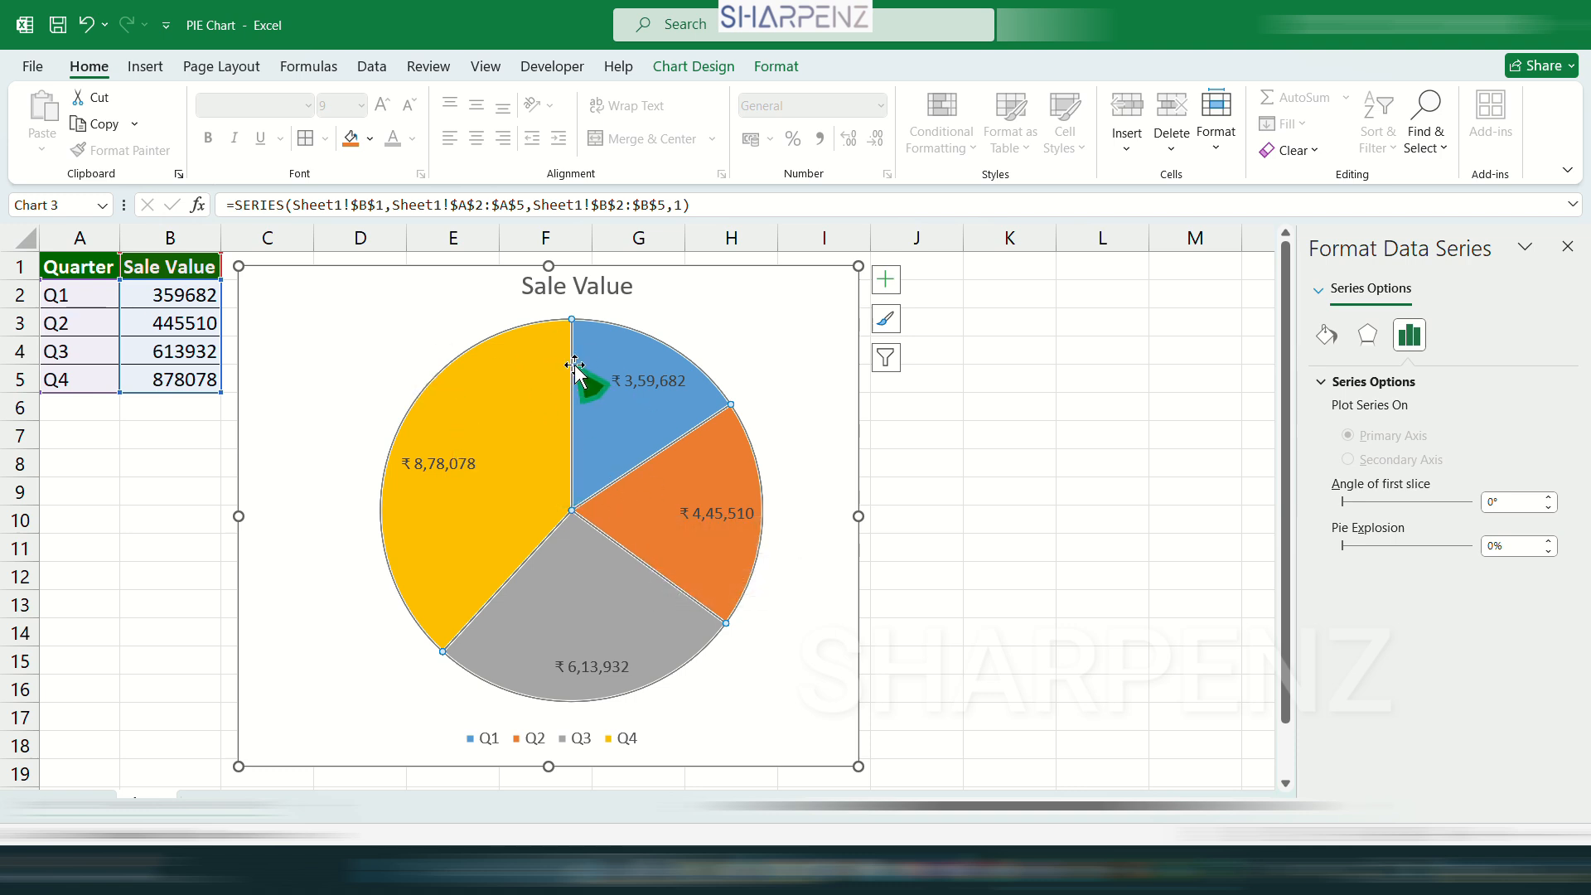
right_click(490, 377)
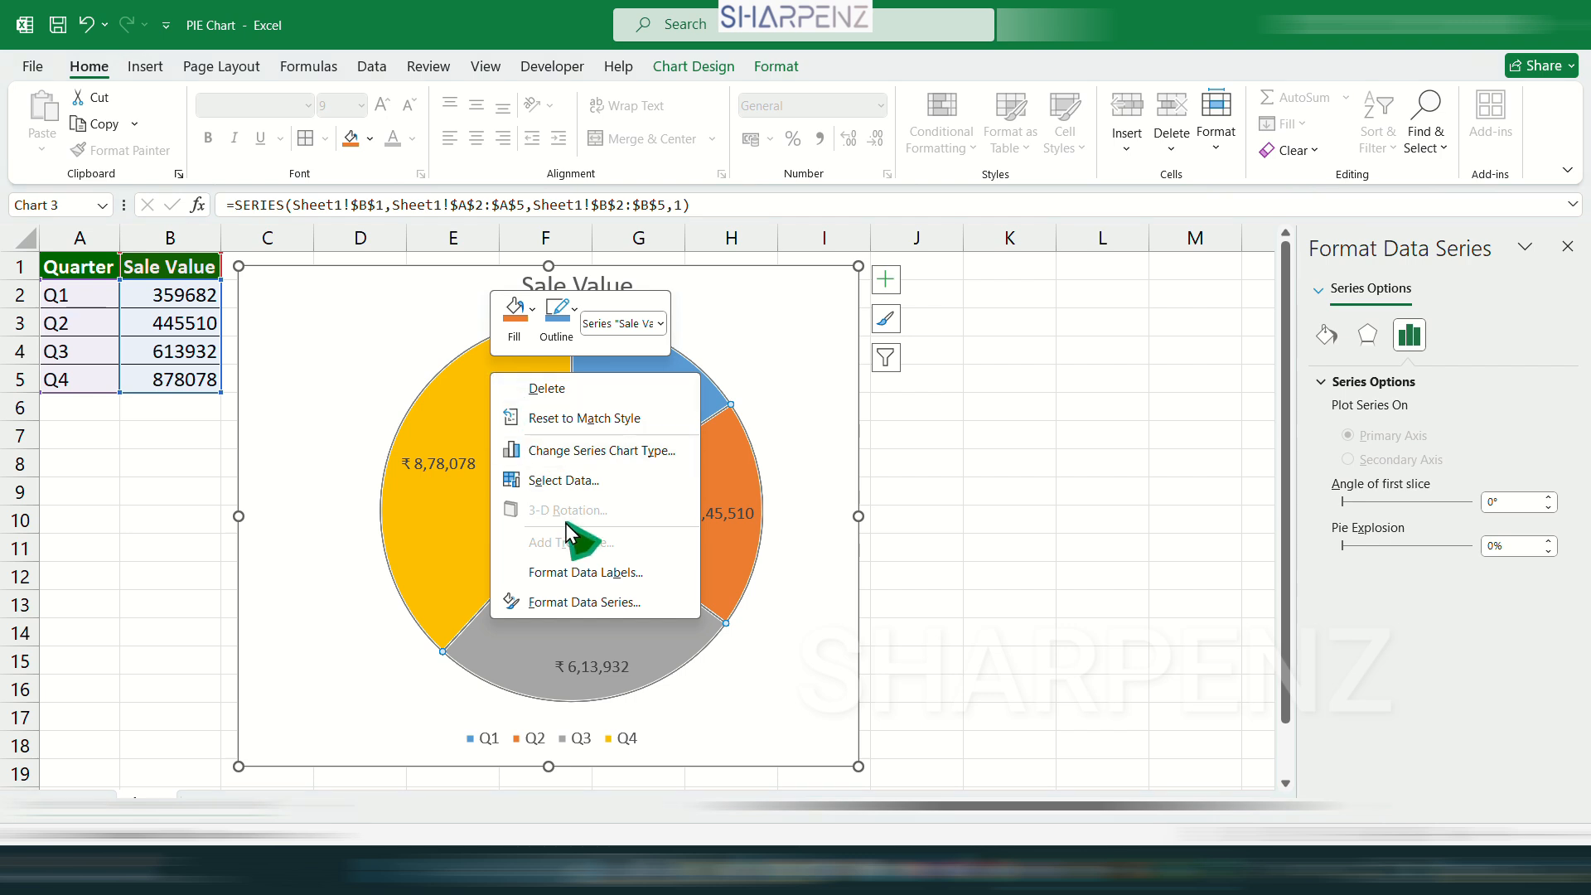
left_click(614, 604)
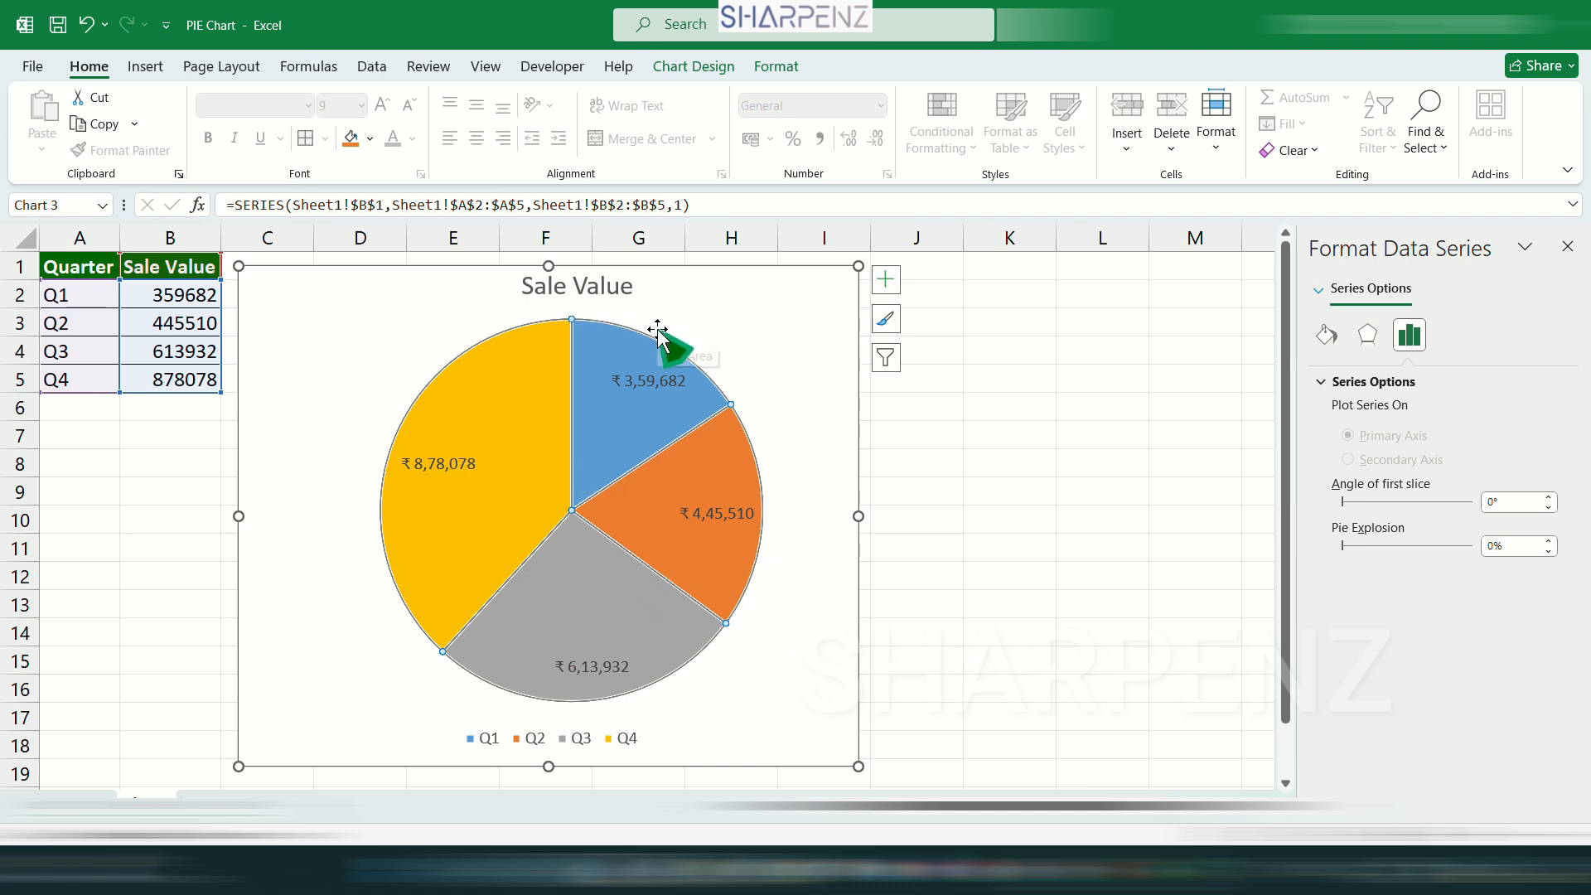
Try rotating the pie by raising the angle of the first slice to 182°, and set it back to 0°.
mouse_move(729, 497)
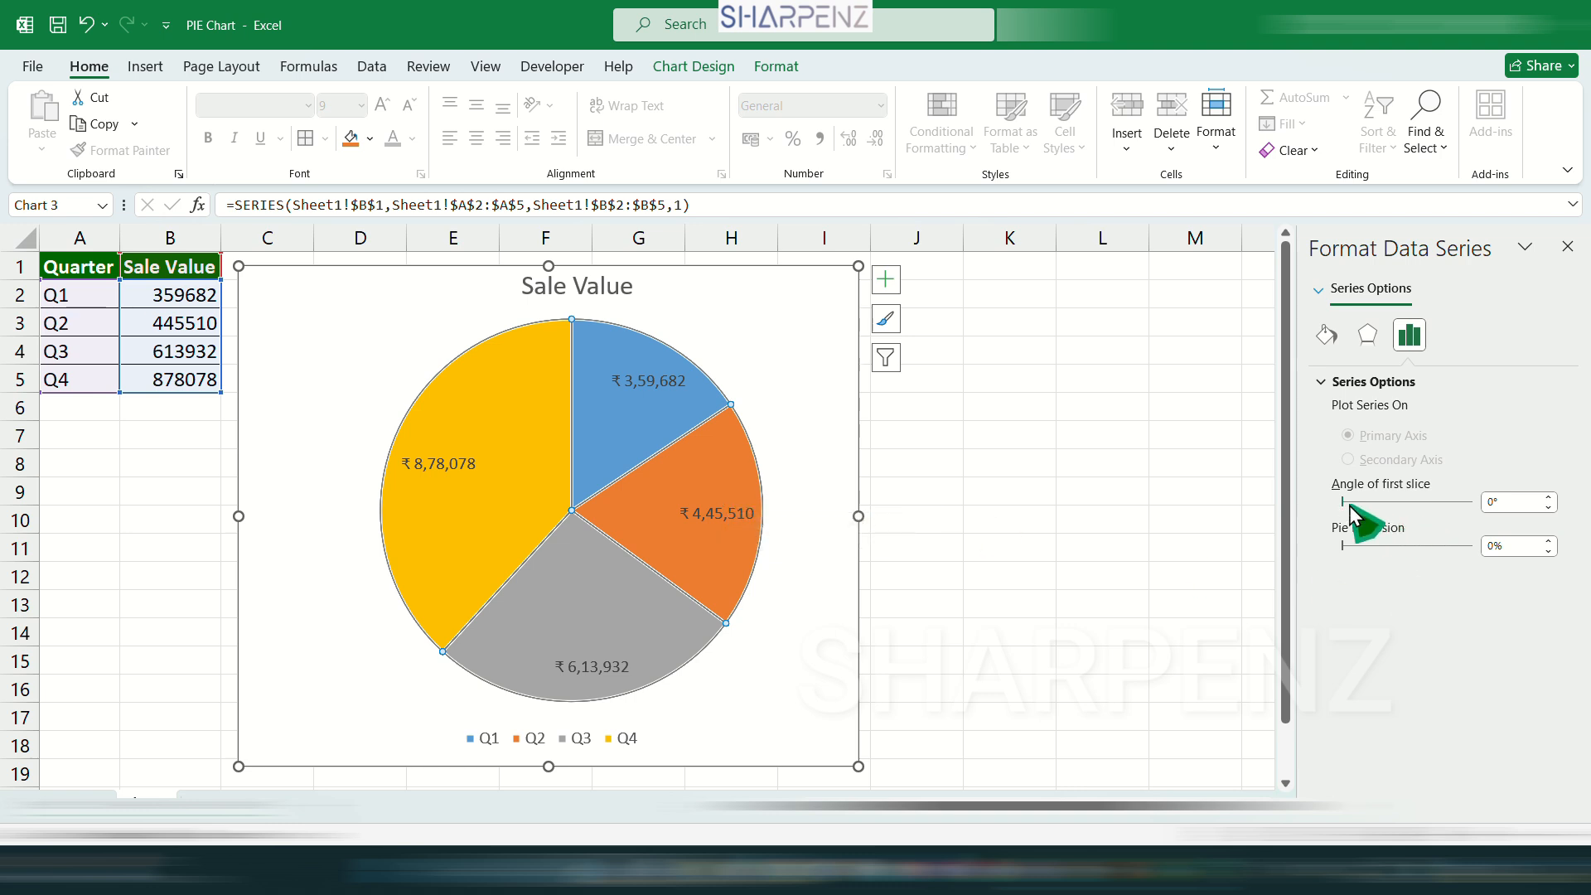
left_click(1548, 498)
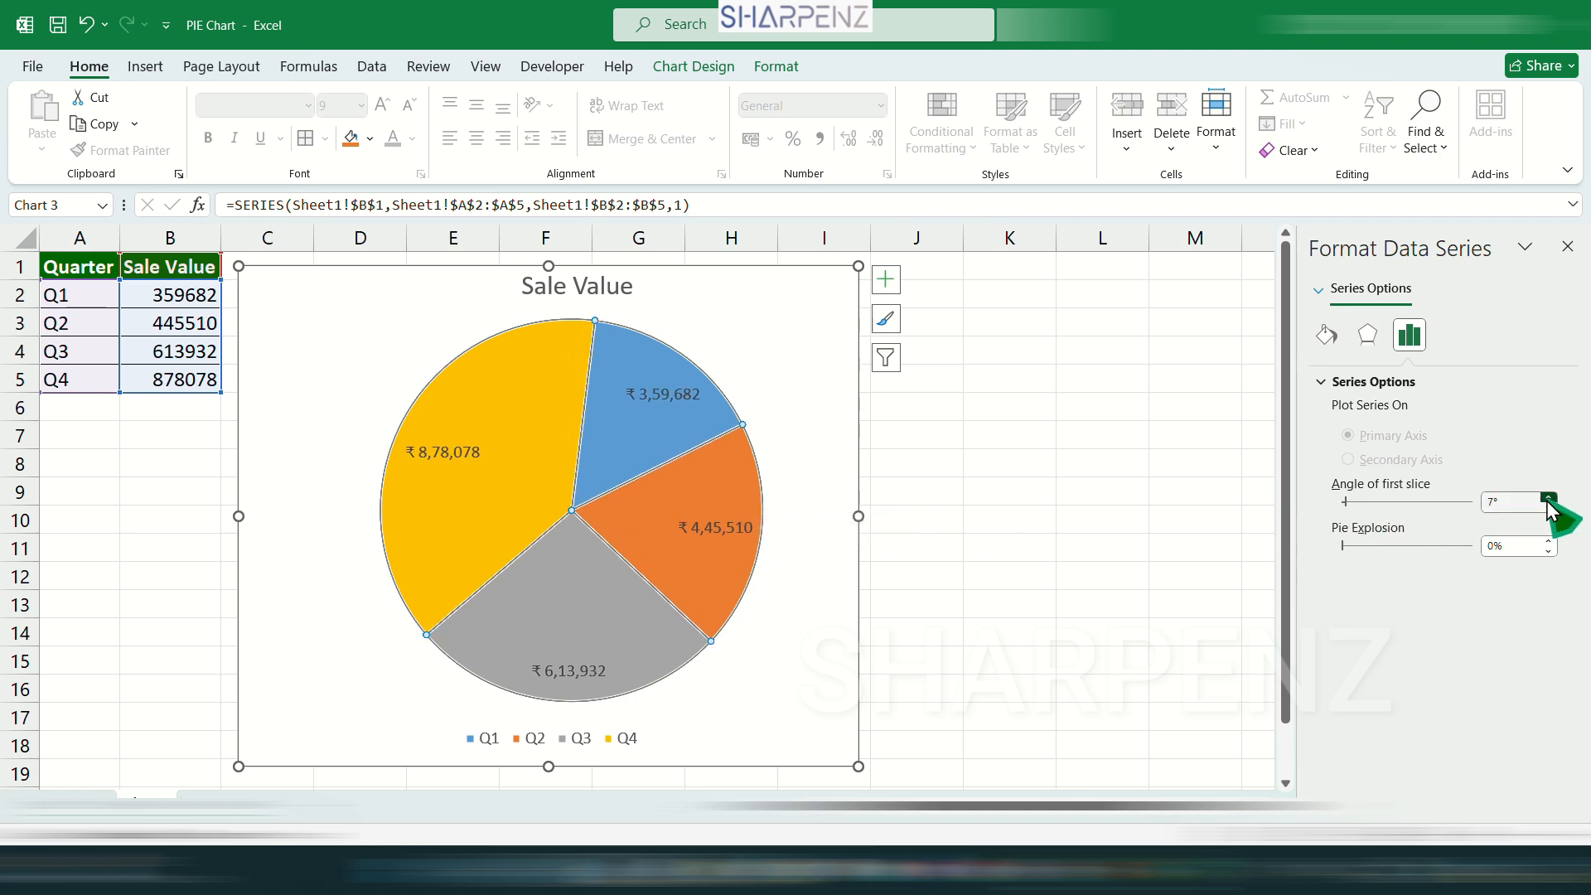
left_click(1548, 498)
left_click(1548, 498)
left_click(1548, 498)
left_click(1548, 498)
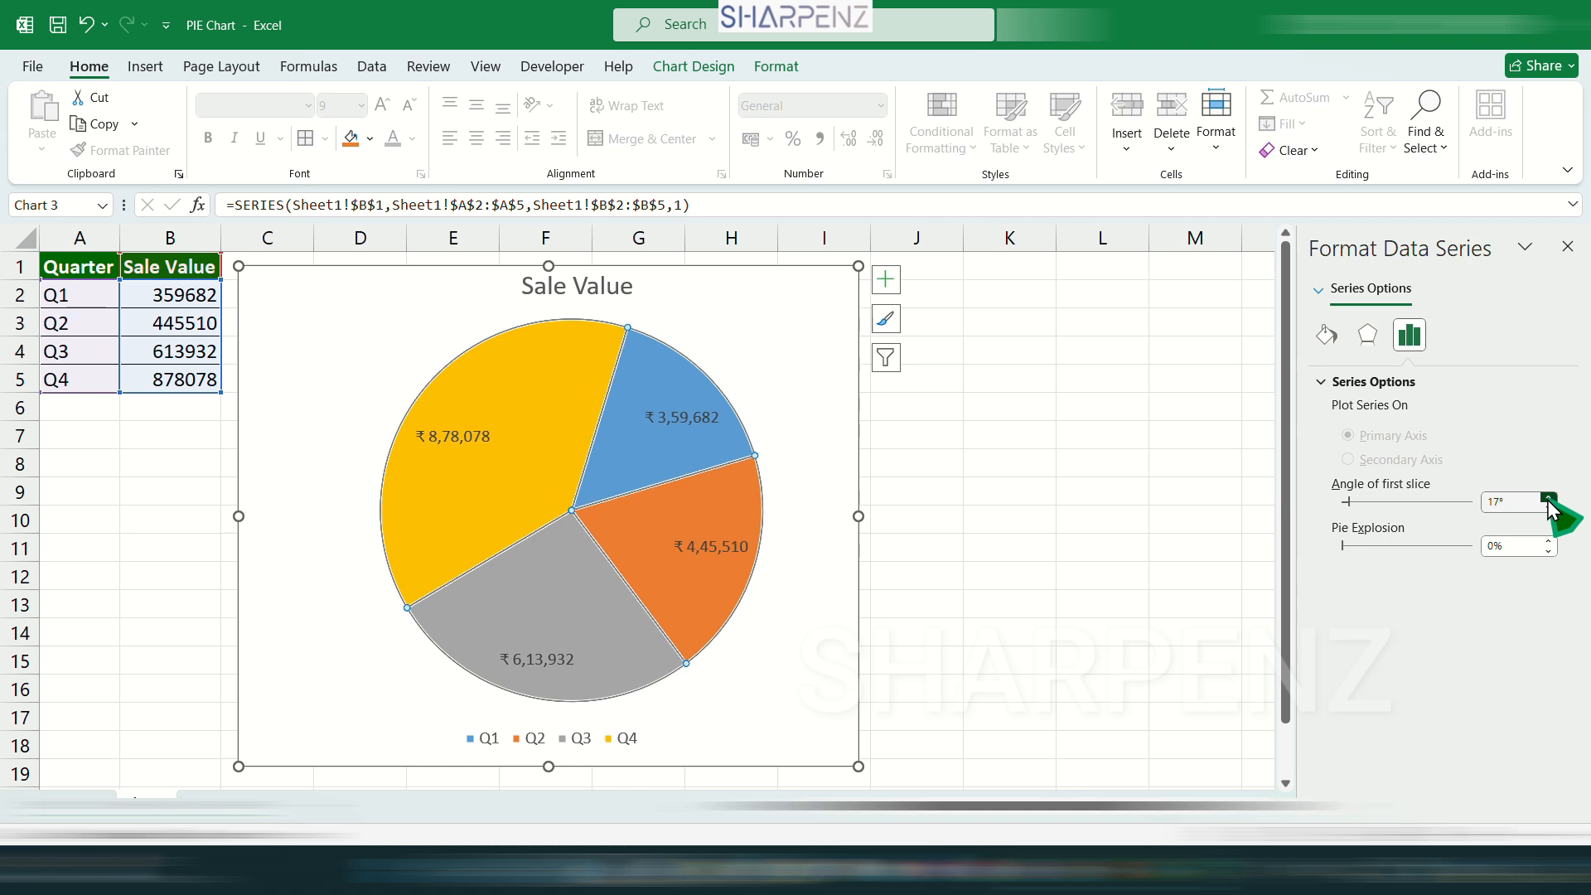
left_click(1548, 498)
left_click(1547, 498)
left_click(1548, 498)
left_click(1548, 498)
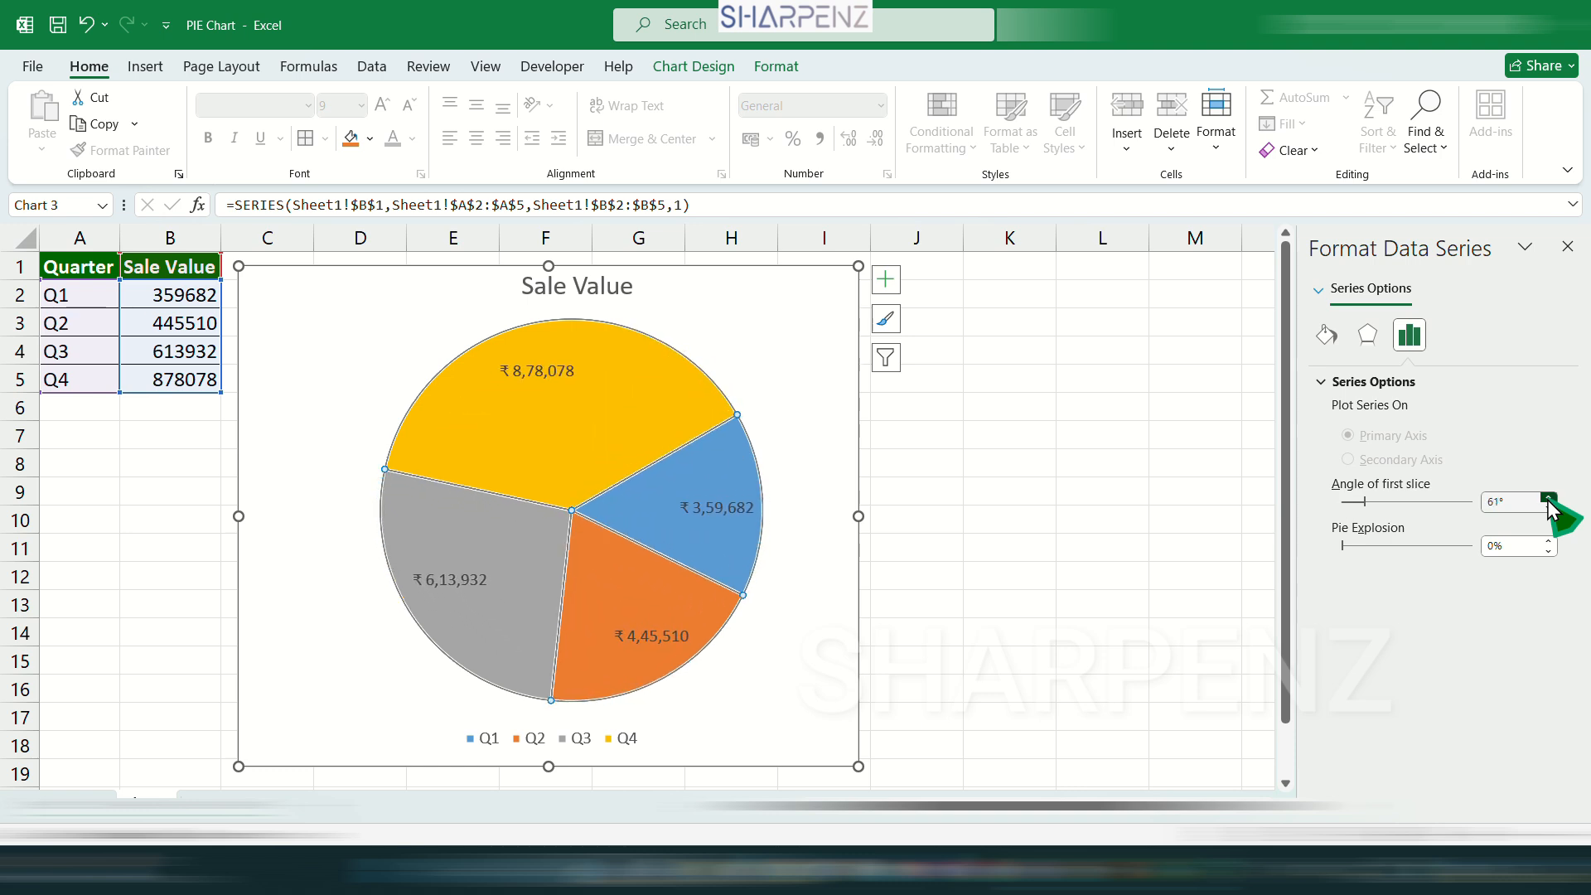
left_click(1548, 497)
left_click(1548, 498)
left_click(1548, 498)
left_click(1547, 498)
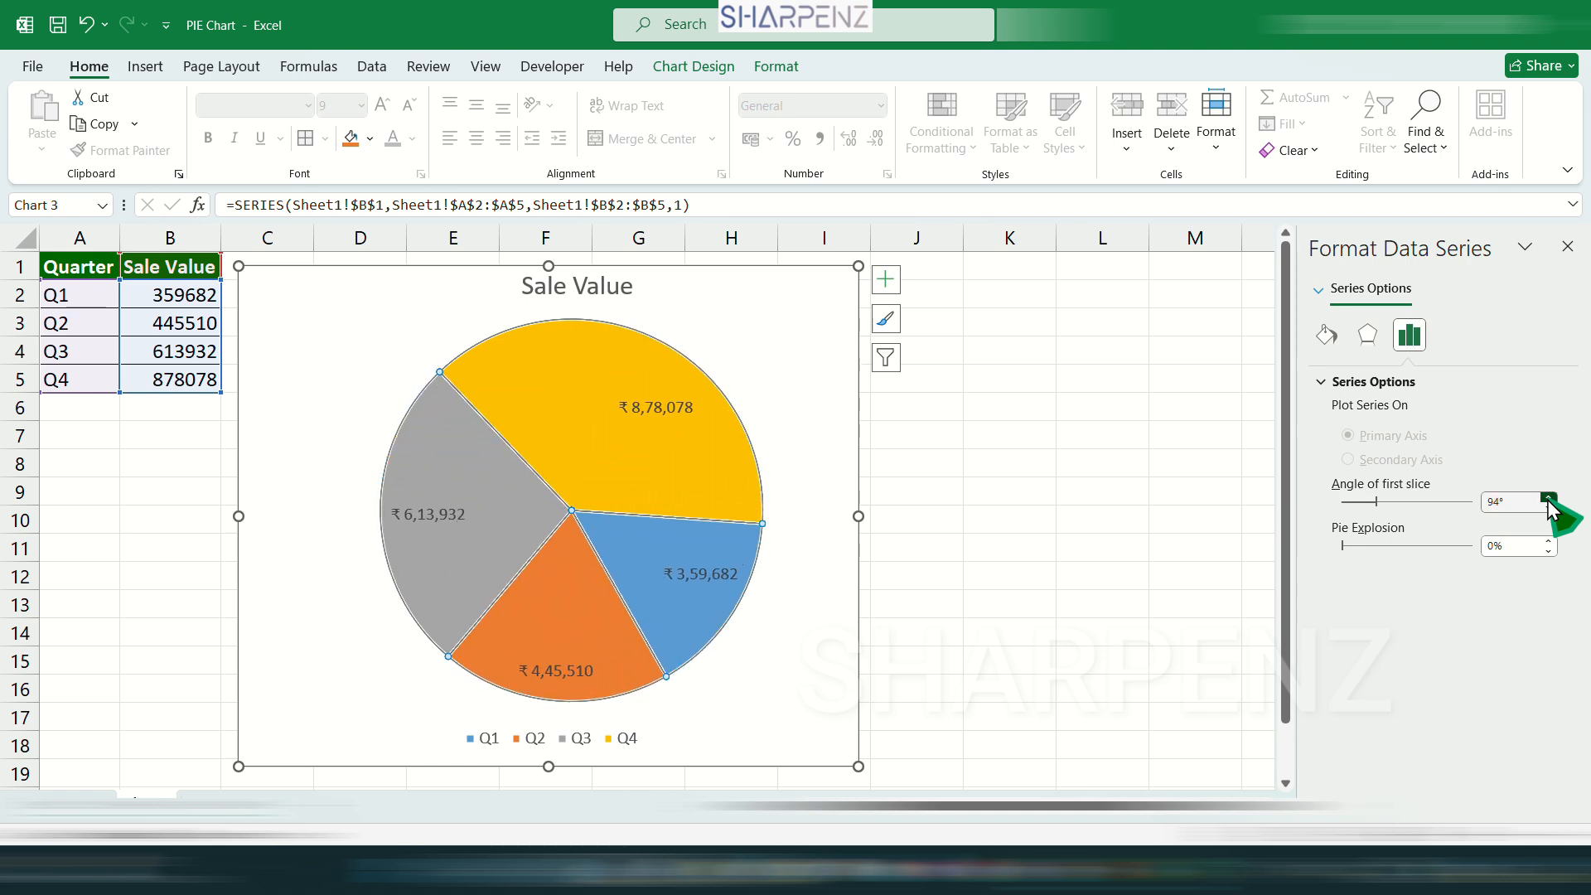
left_click(1548, 498)
left_click(1548, 498)
left_click(1547, 498)
left_click(1547, 498)
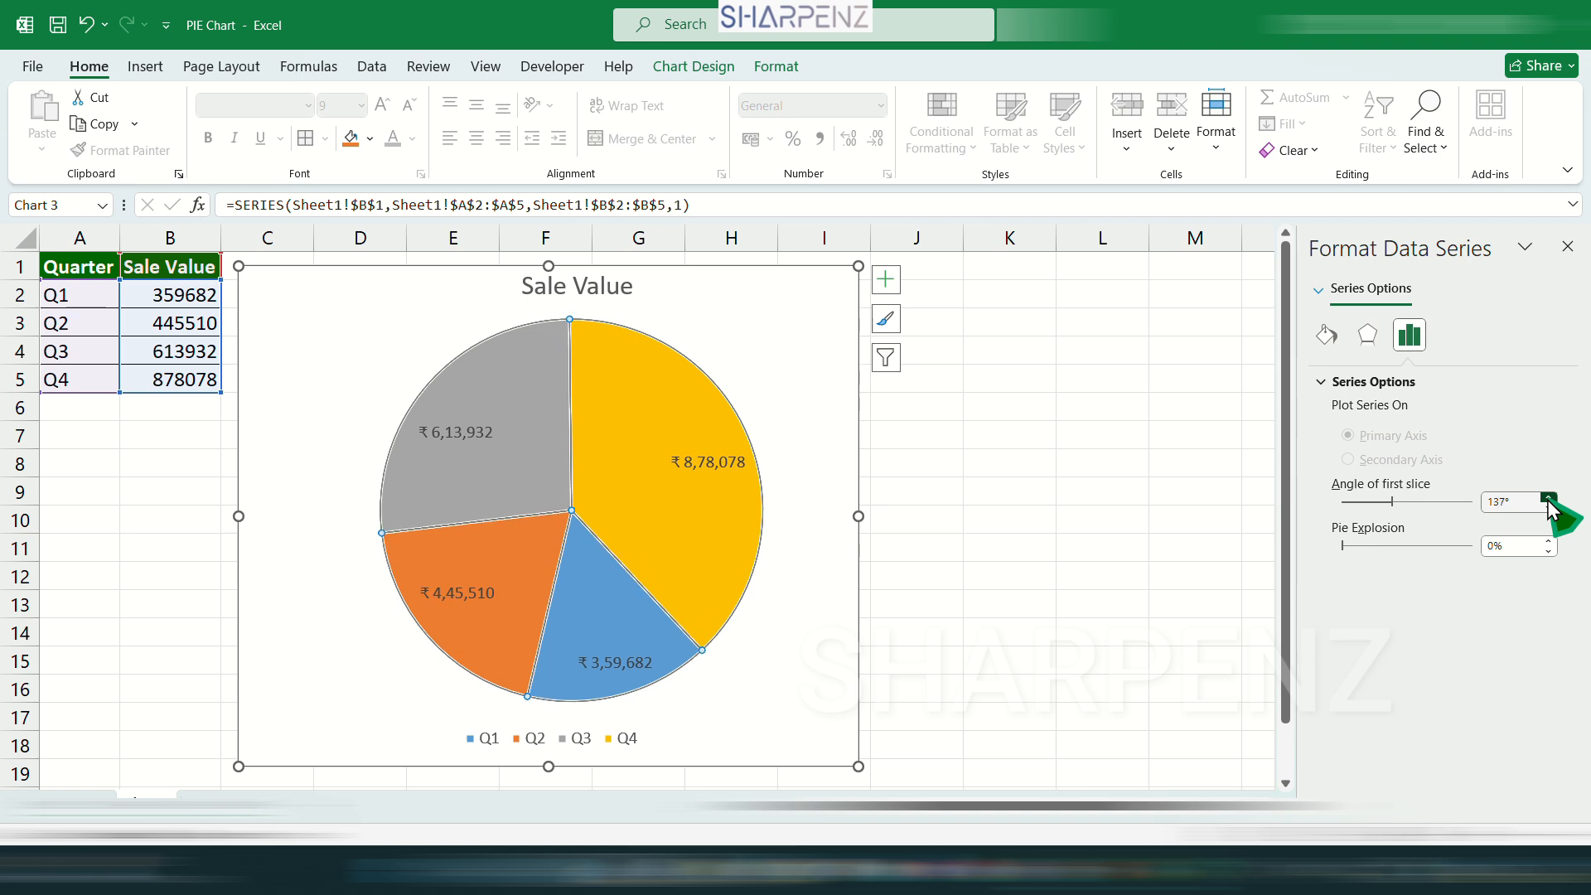
left_click(1548, 498)
left_click(1547, 498)
left_click(1548, 498)
left_click(1548, 498)
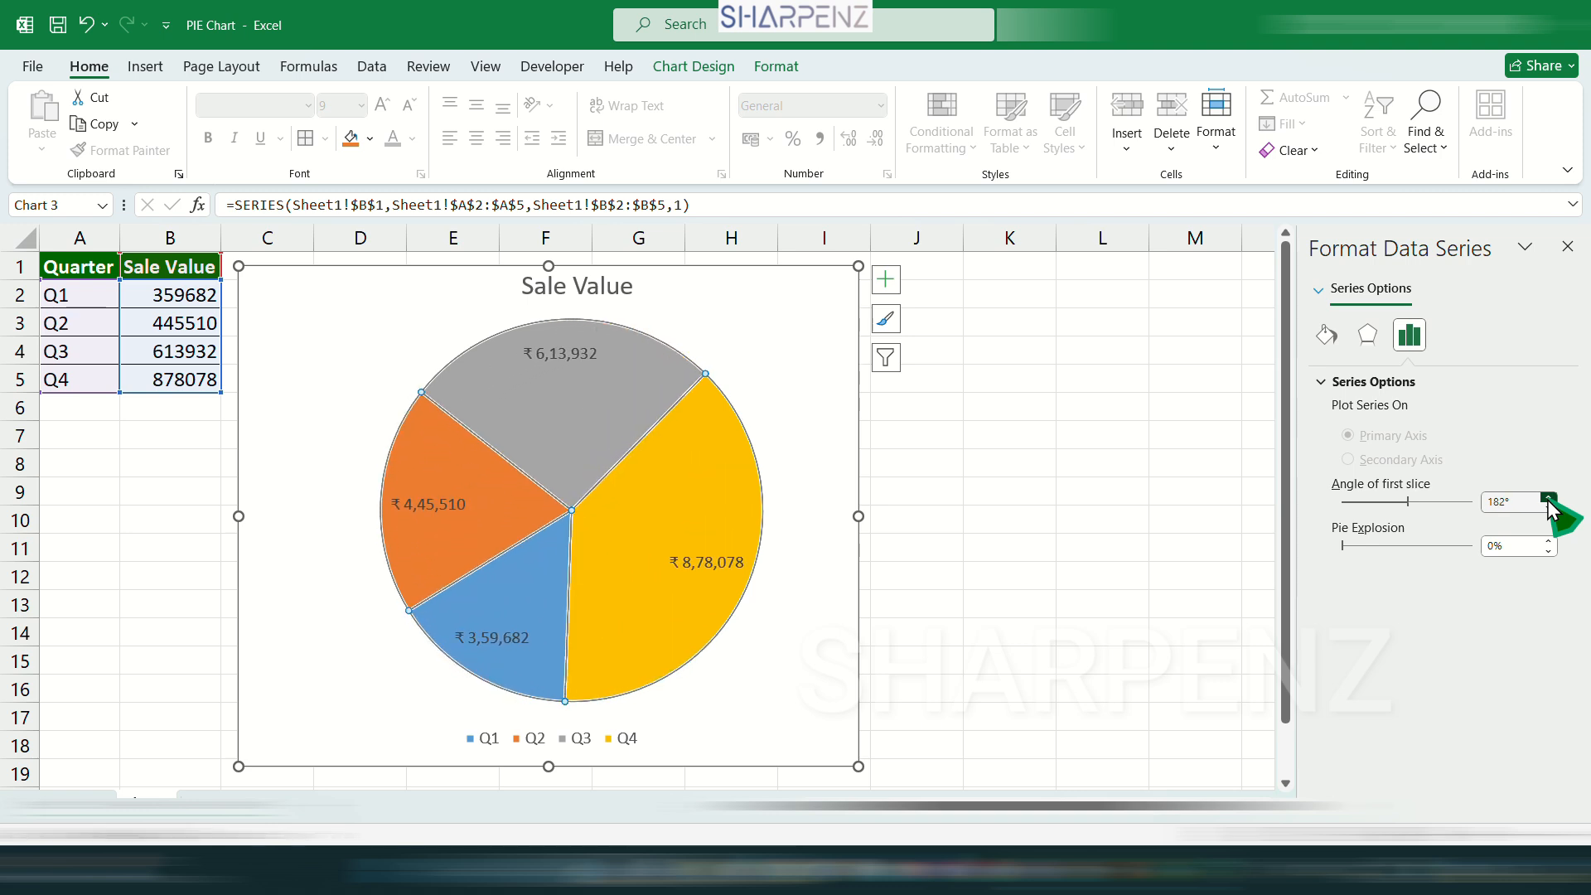
left_click_drag(1407, 501, 1342, 503)
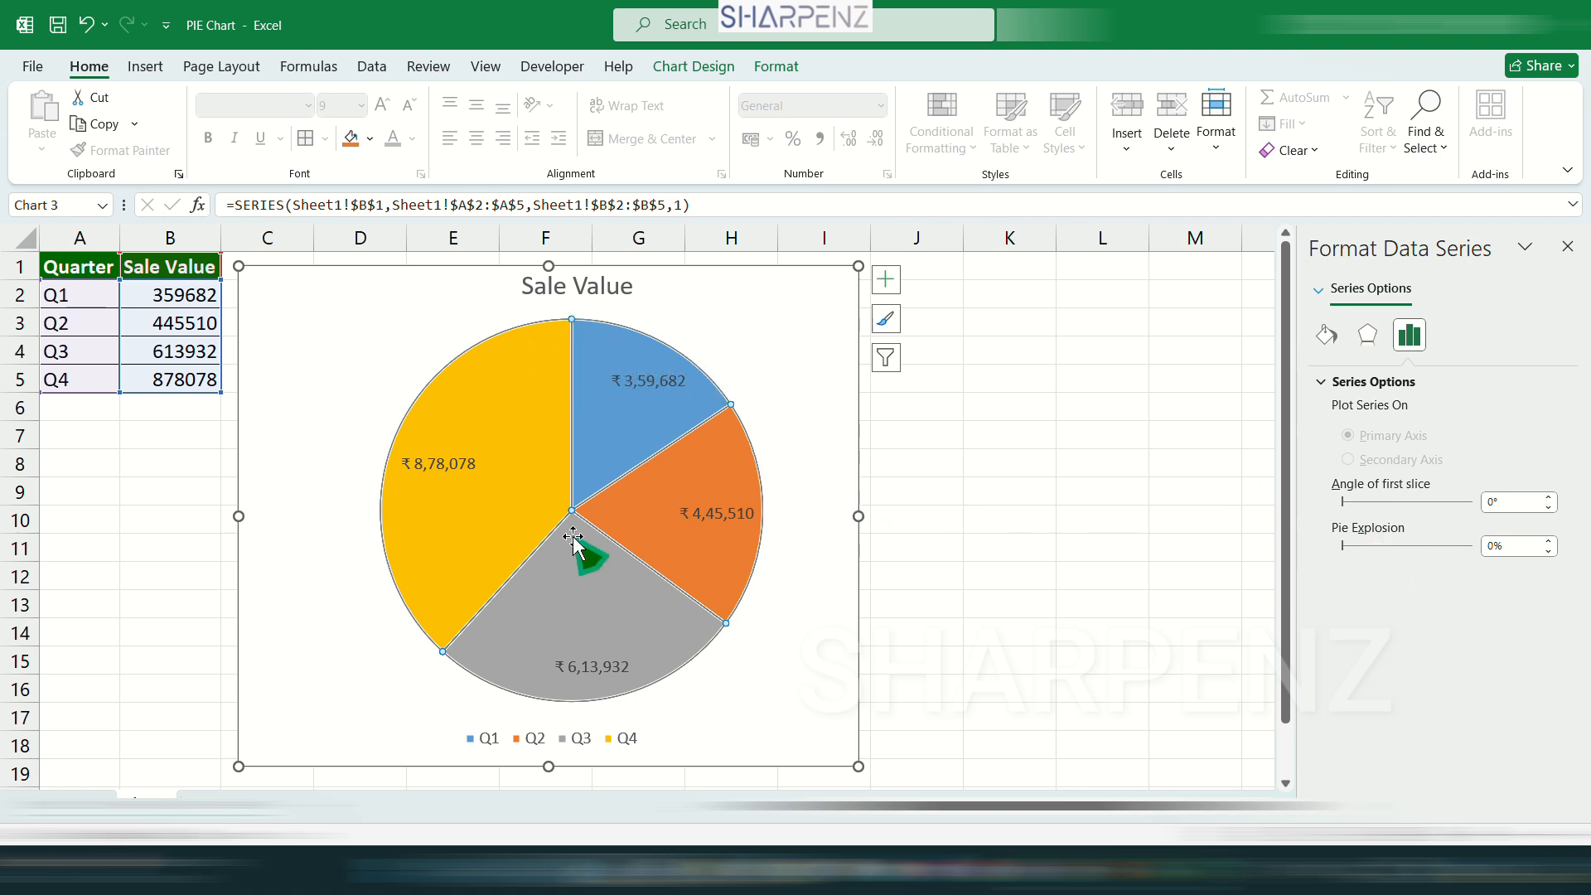
Try pulling the slices apart with a pie explosion of up to 25%, and set the explosion to 5%.
left_click(1553, 542)
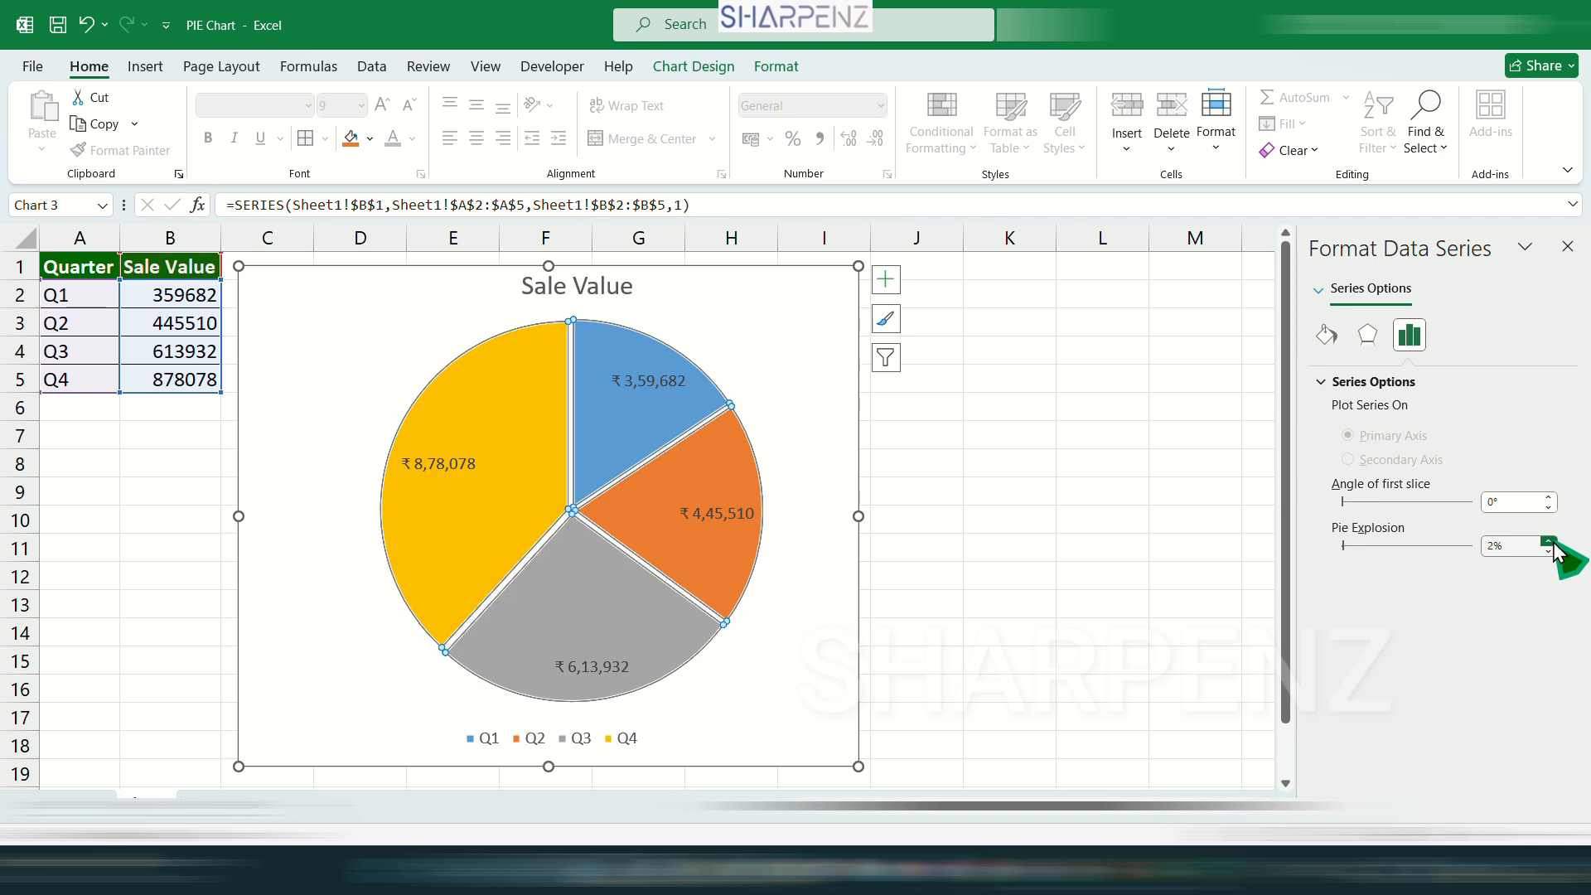
left_click(1553, 542)
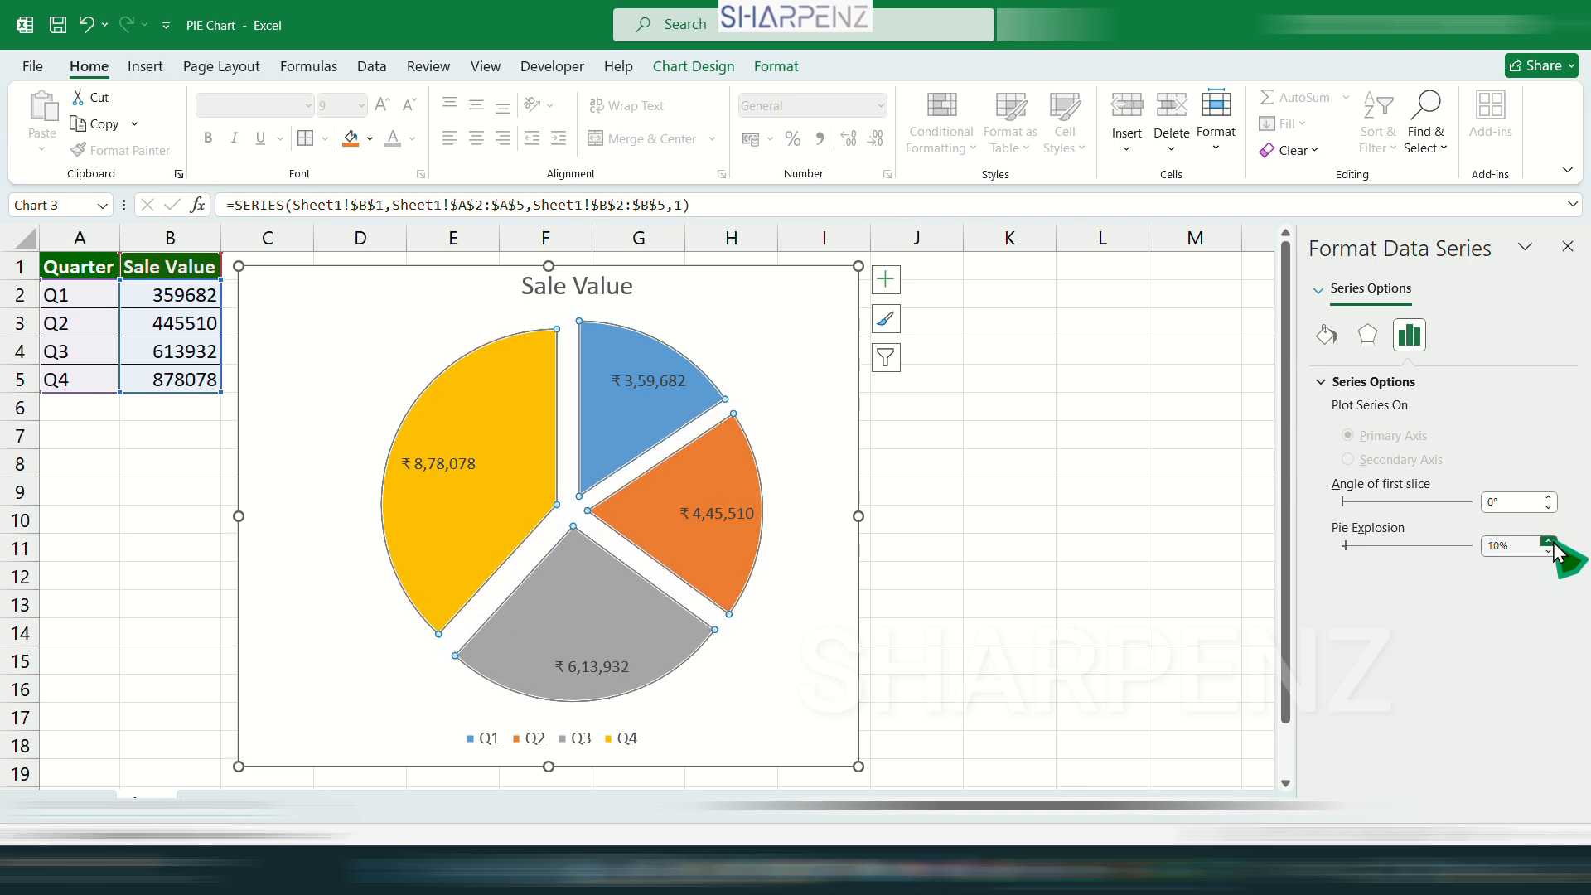
left_click(1548, 540)
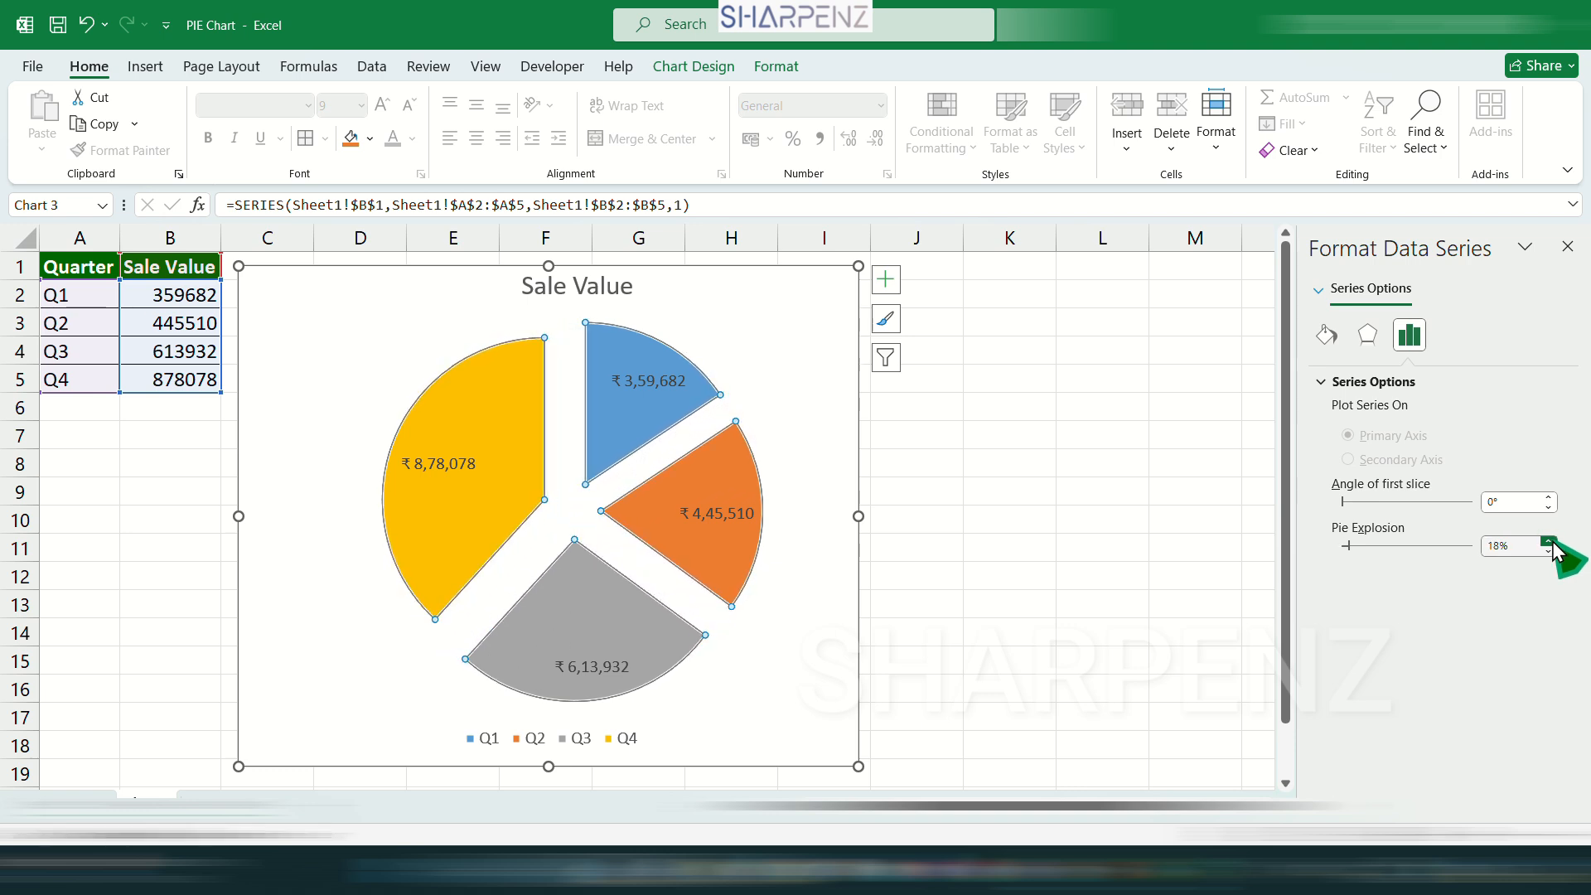
left_click(1552, 543)
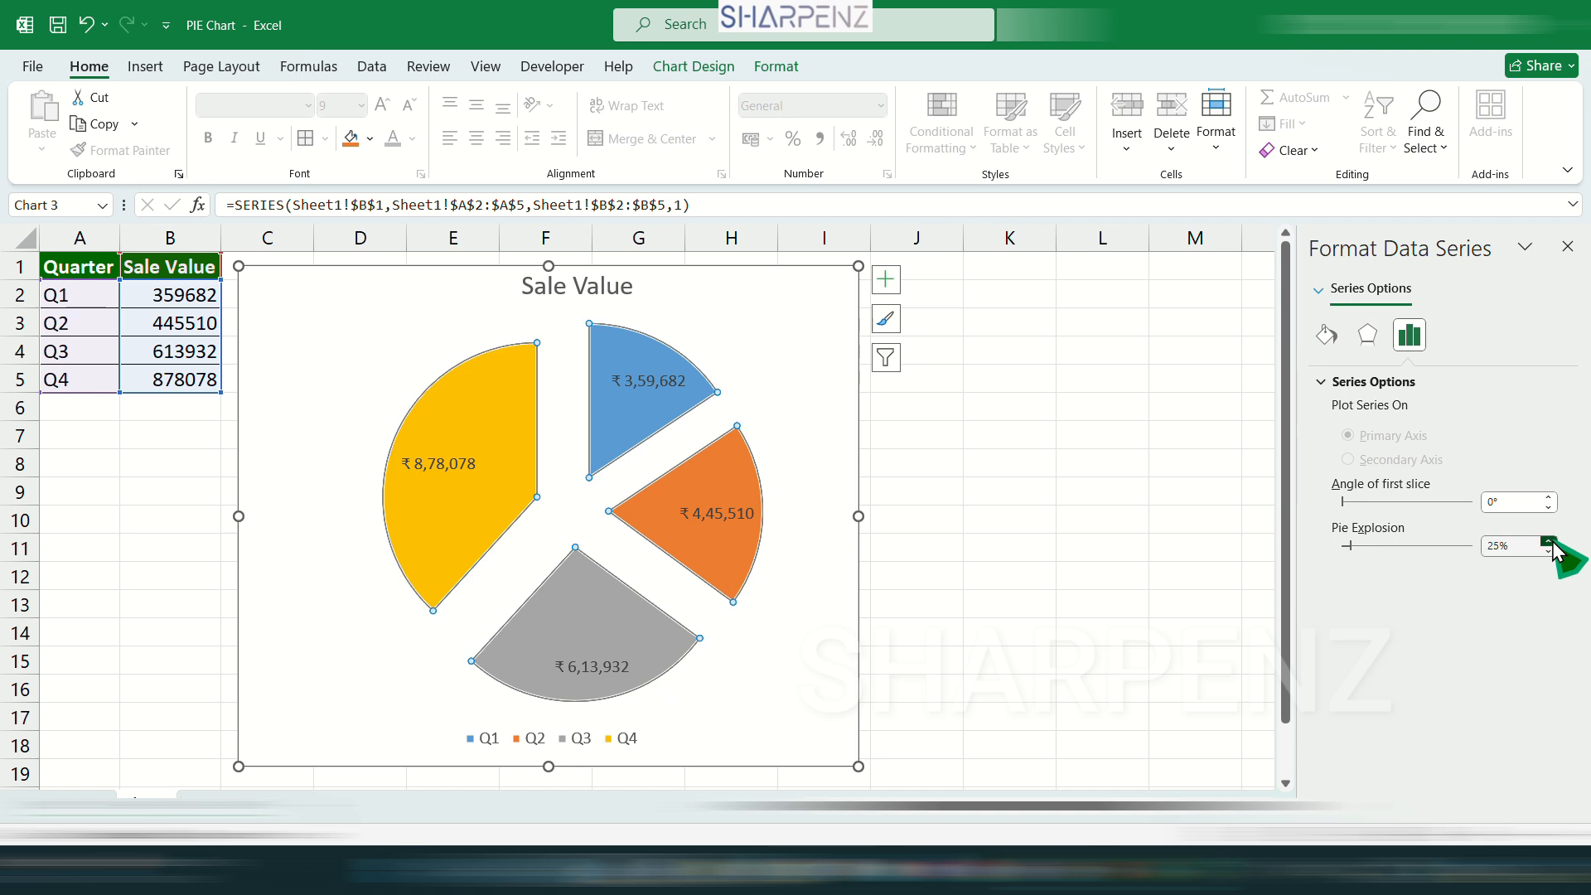
left_click(1548, 551)
left_click(1548, 551)
left_click(1548, 551)
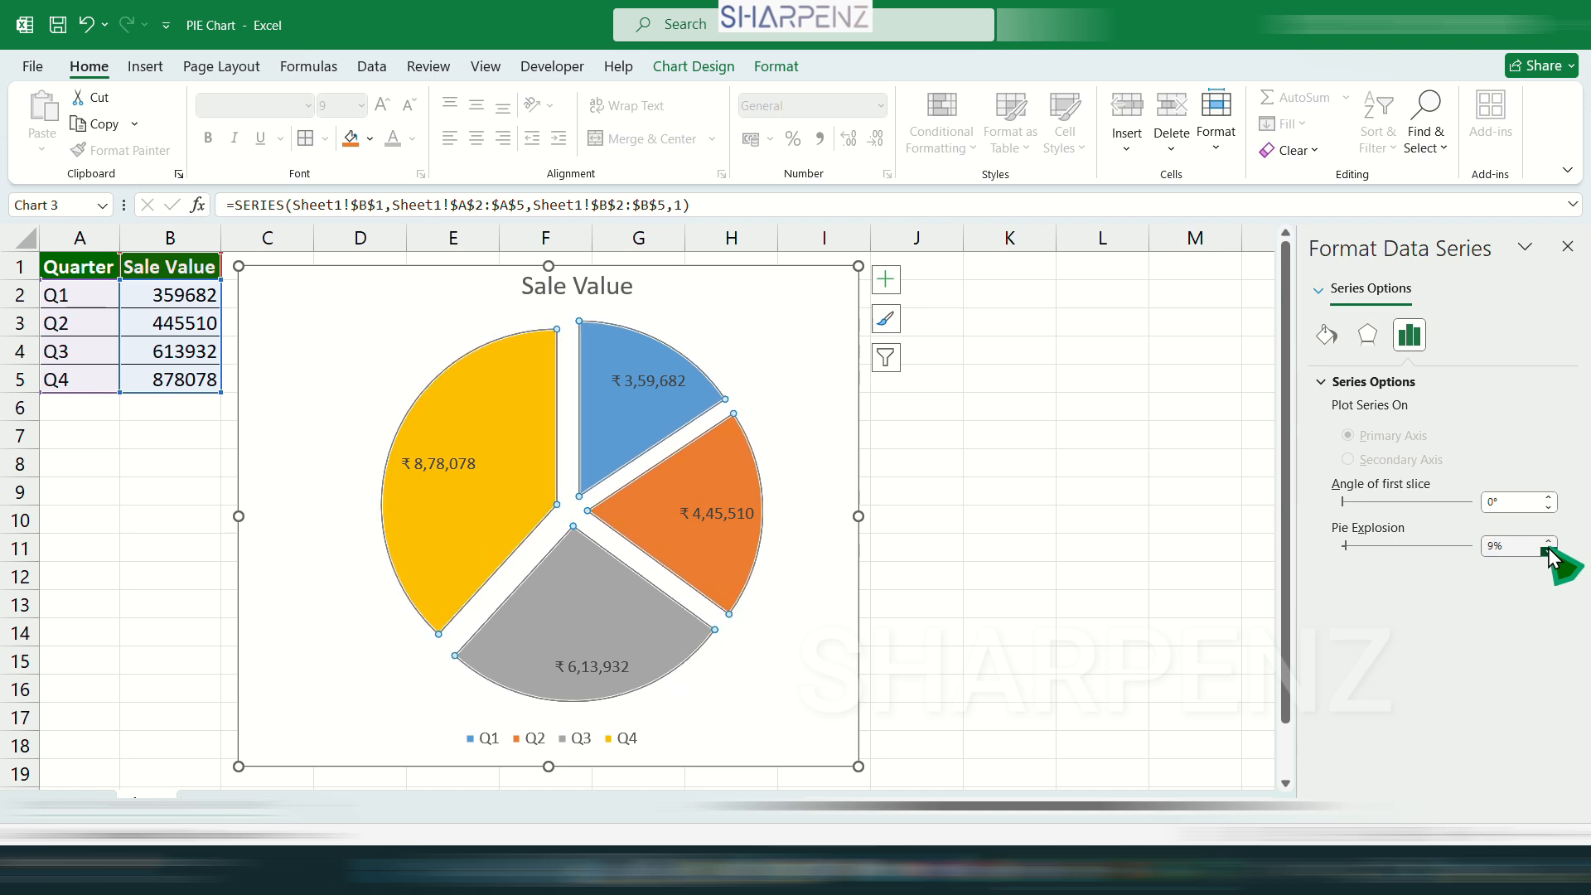
left_click(1547, 551)
left_click(1548, 551)
left_click(1102, 548)
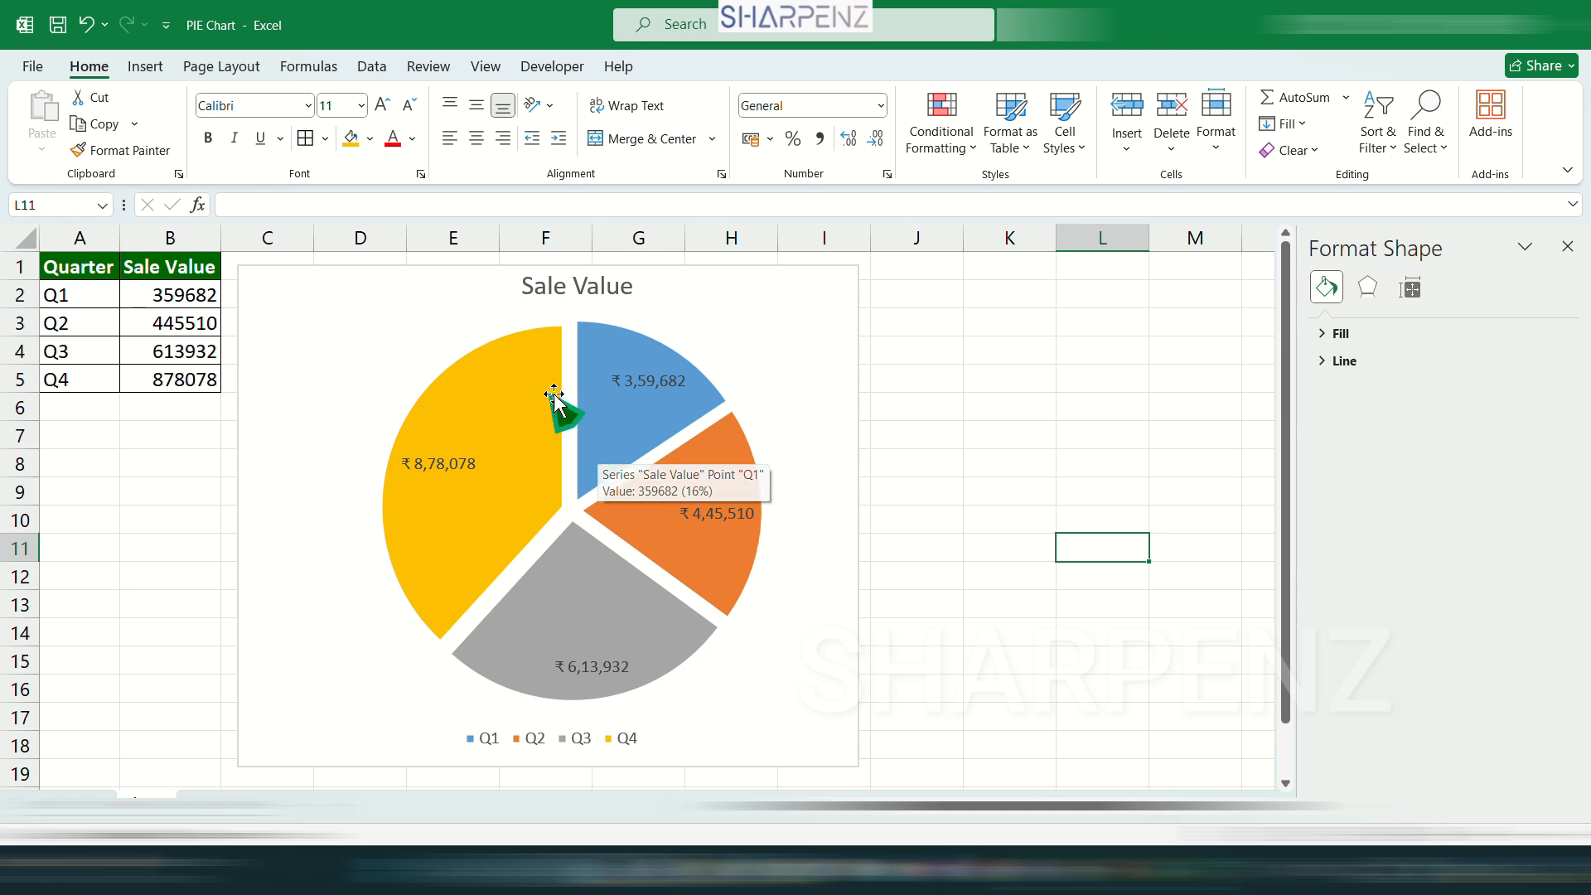
Try the No, Solid, Gradient, Picture or texture and Pattern fills on the pie slices, and return the fill to Automatic.
left_click(490, 377)
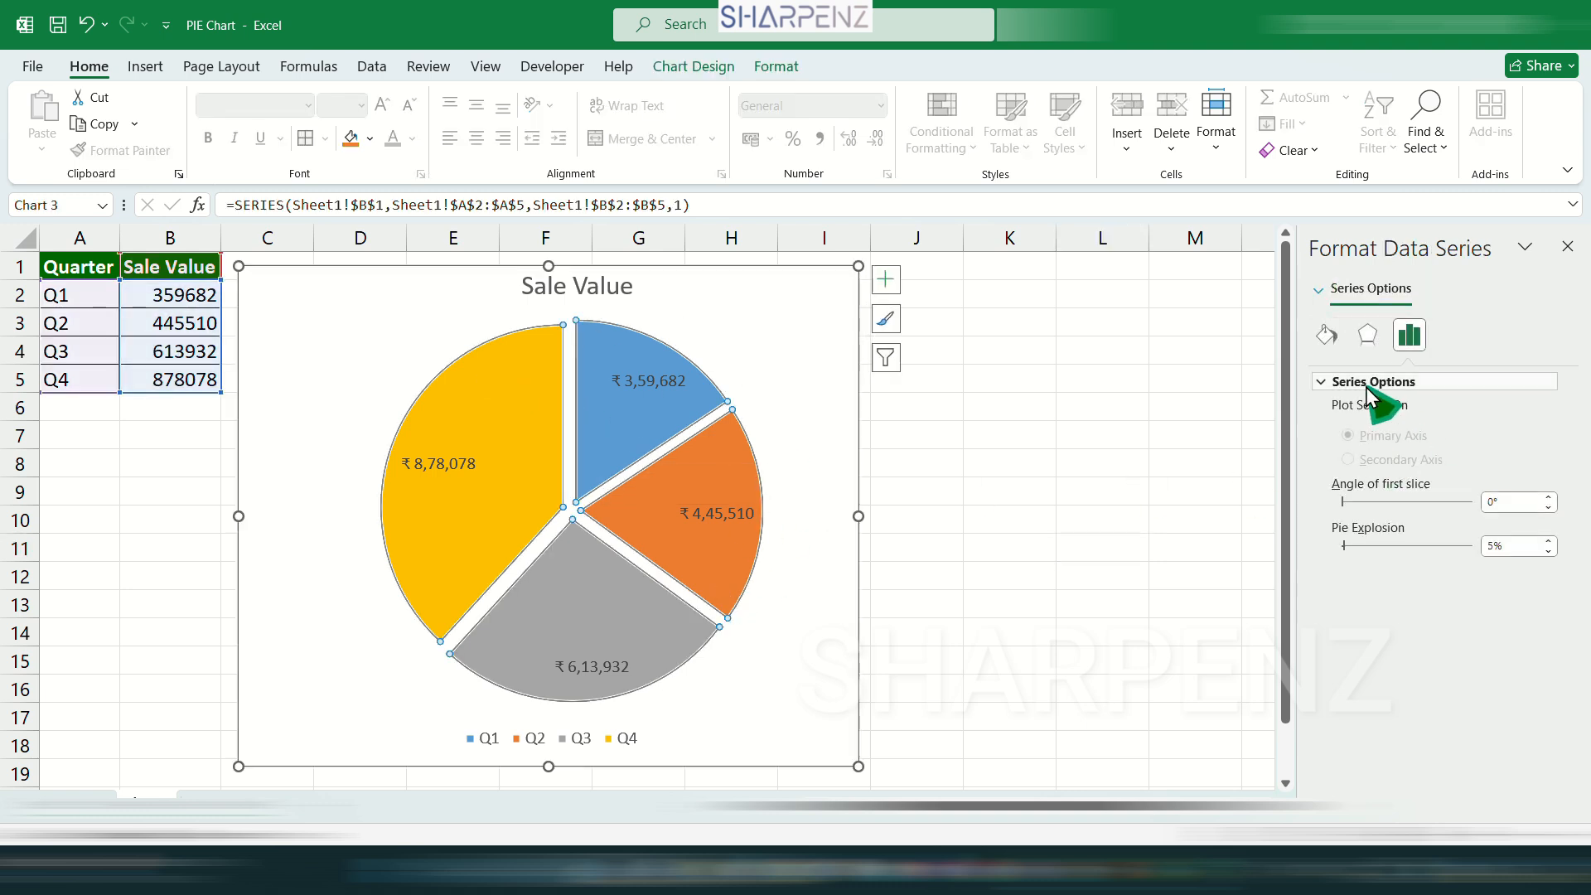
left_click(1327, 337)
left_click(1331, 388)
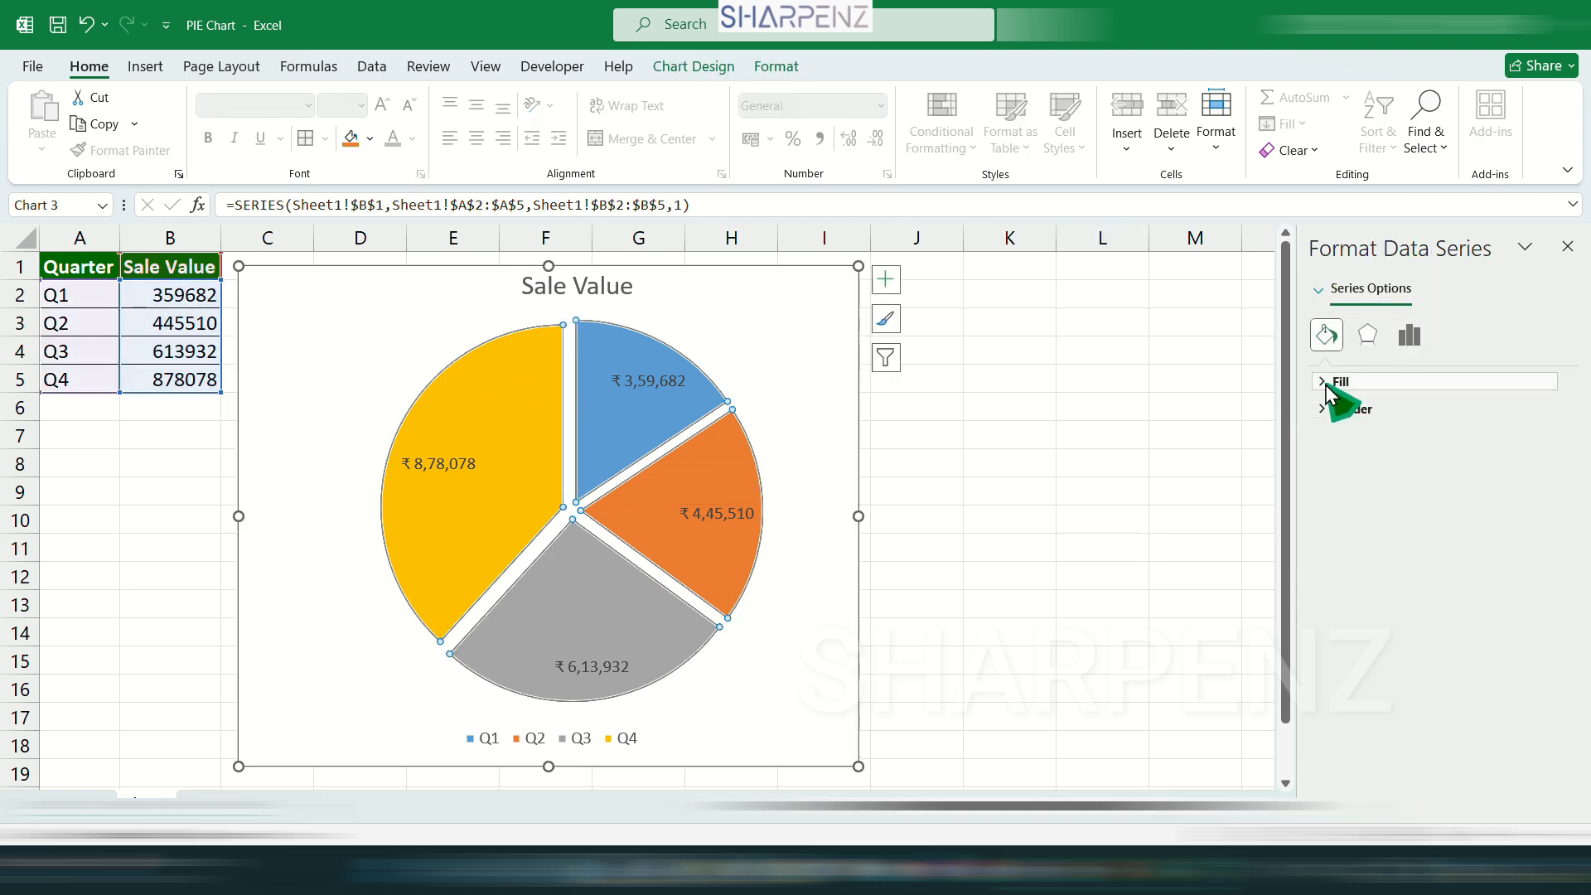
left_click(1360, 415)
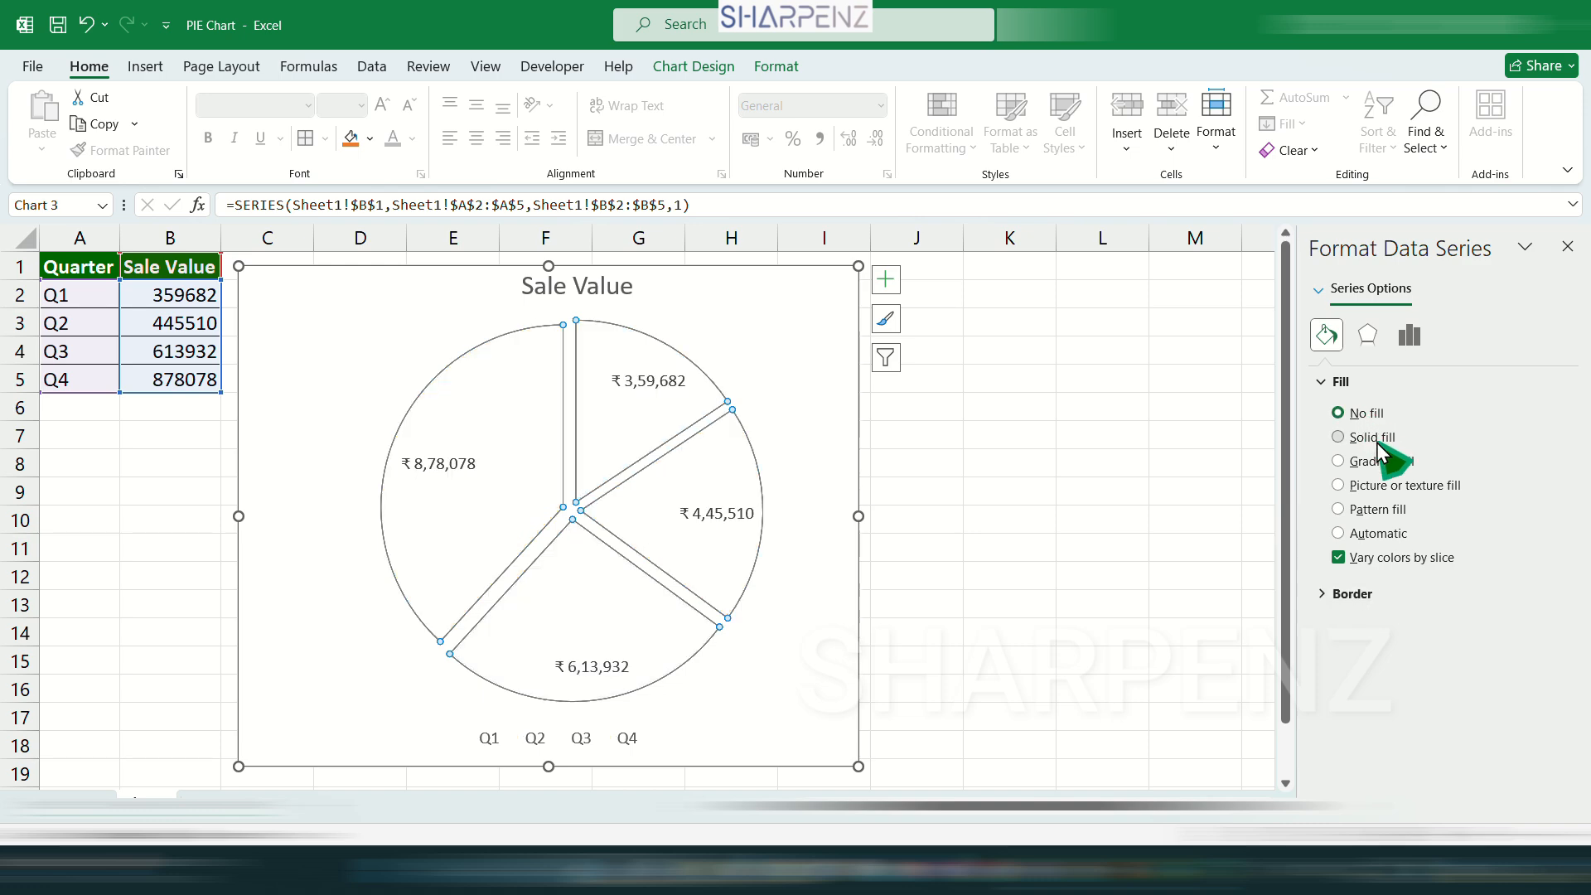
left_click(1375, 437)
left_click(1377, 464)
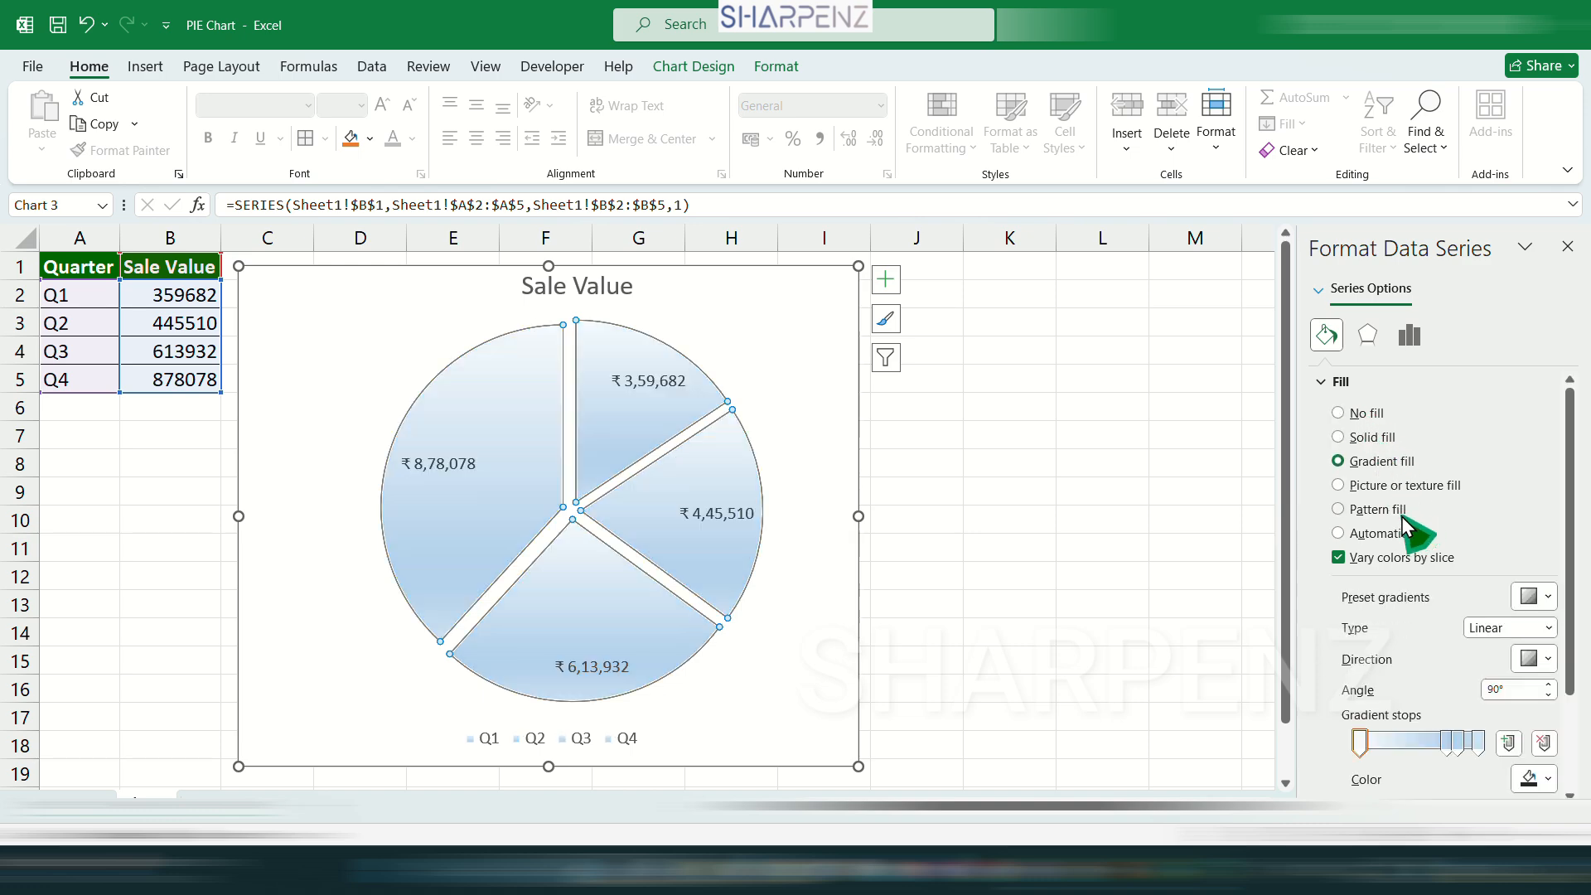
left_click(1377, 487)
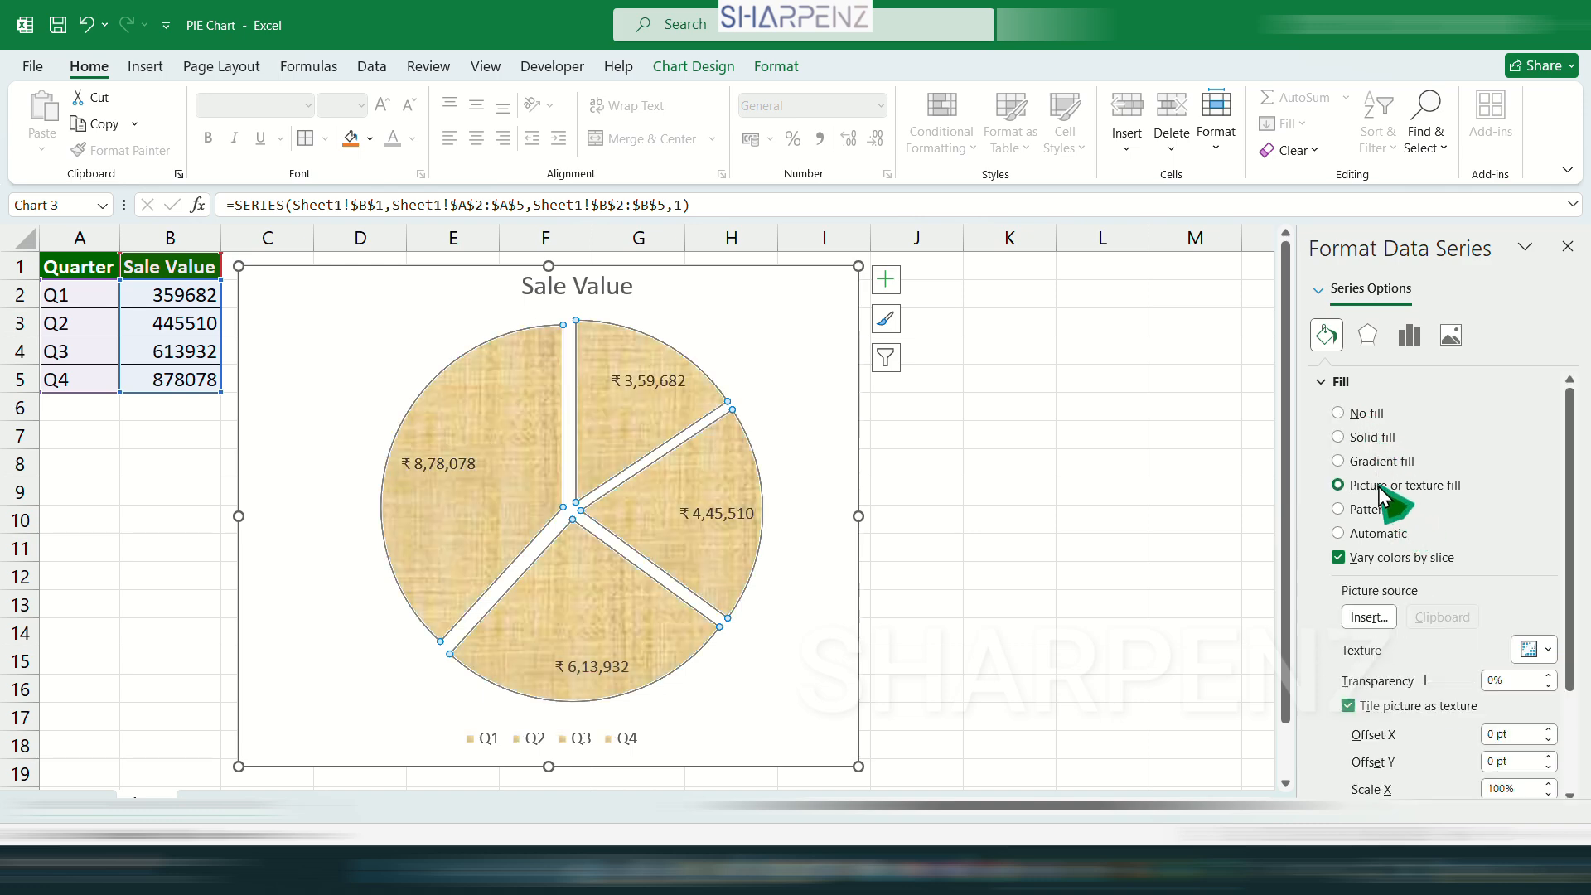
left_click(1372, 534)
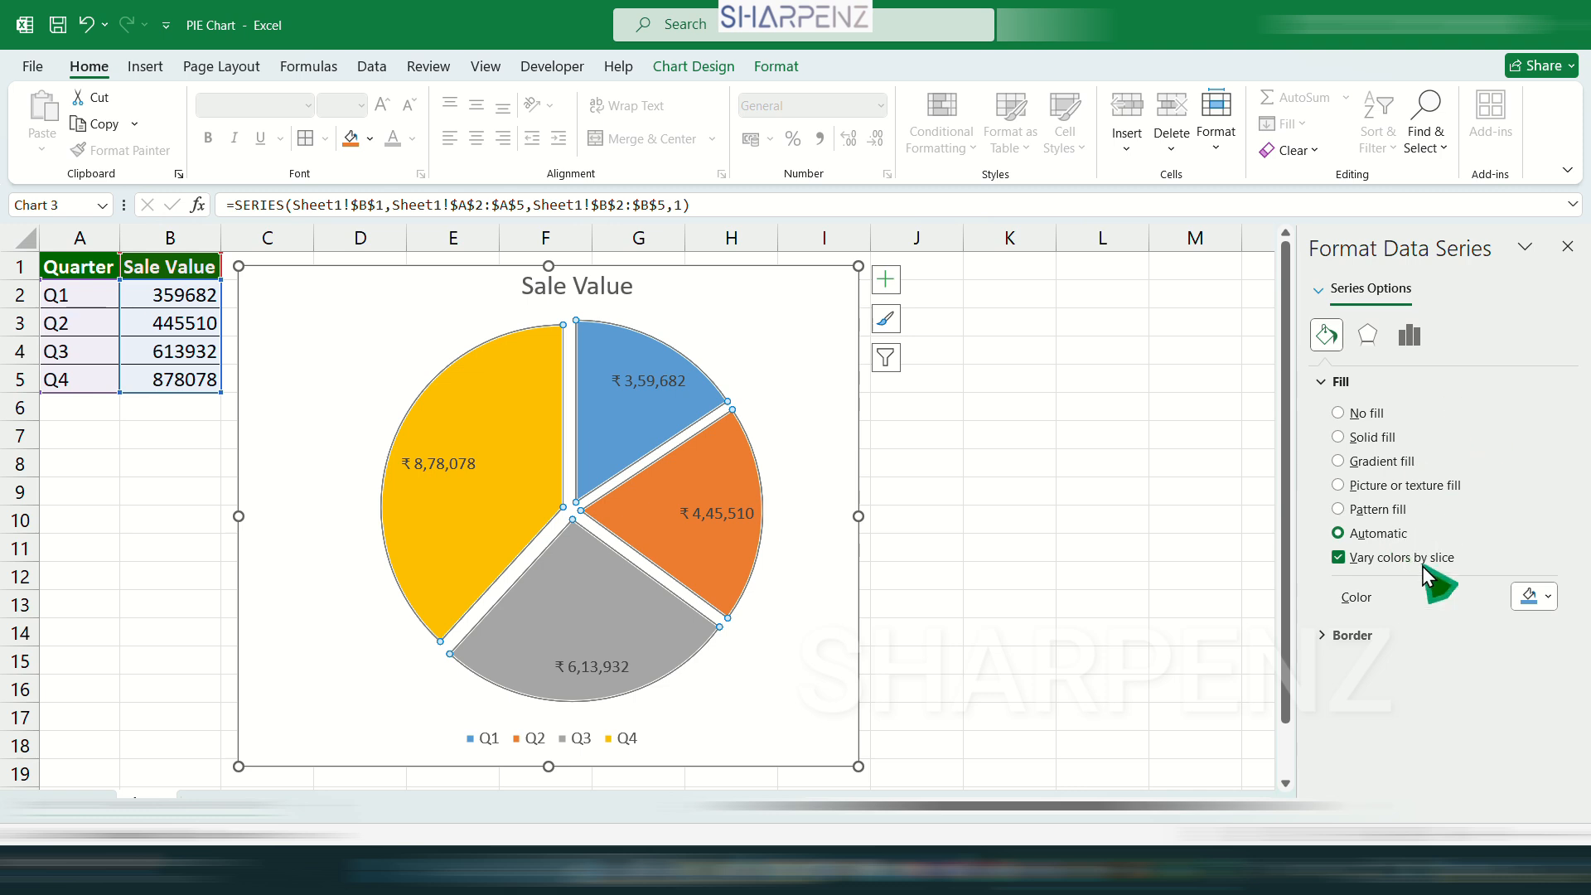
Fill all pie slices with solid gold, and recolor only the Q1 slice red.
left_click(1534, 596)
left_click(1491, 643)
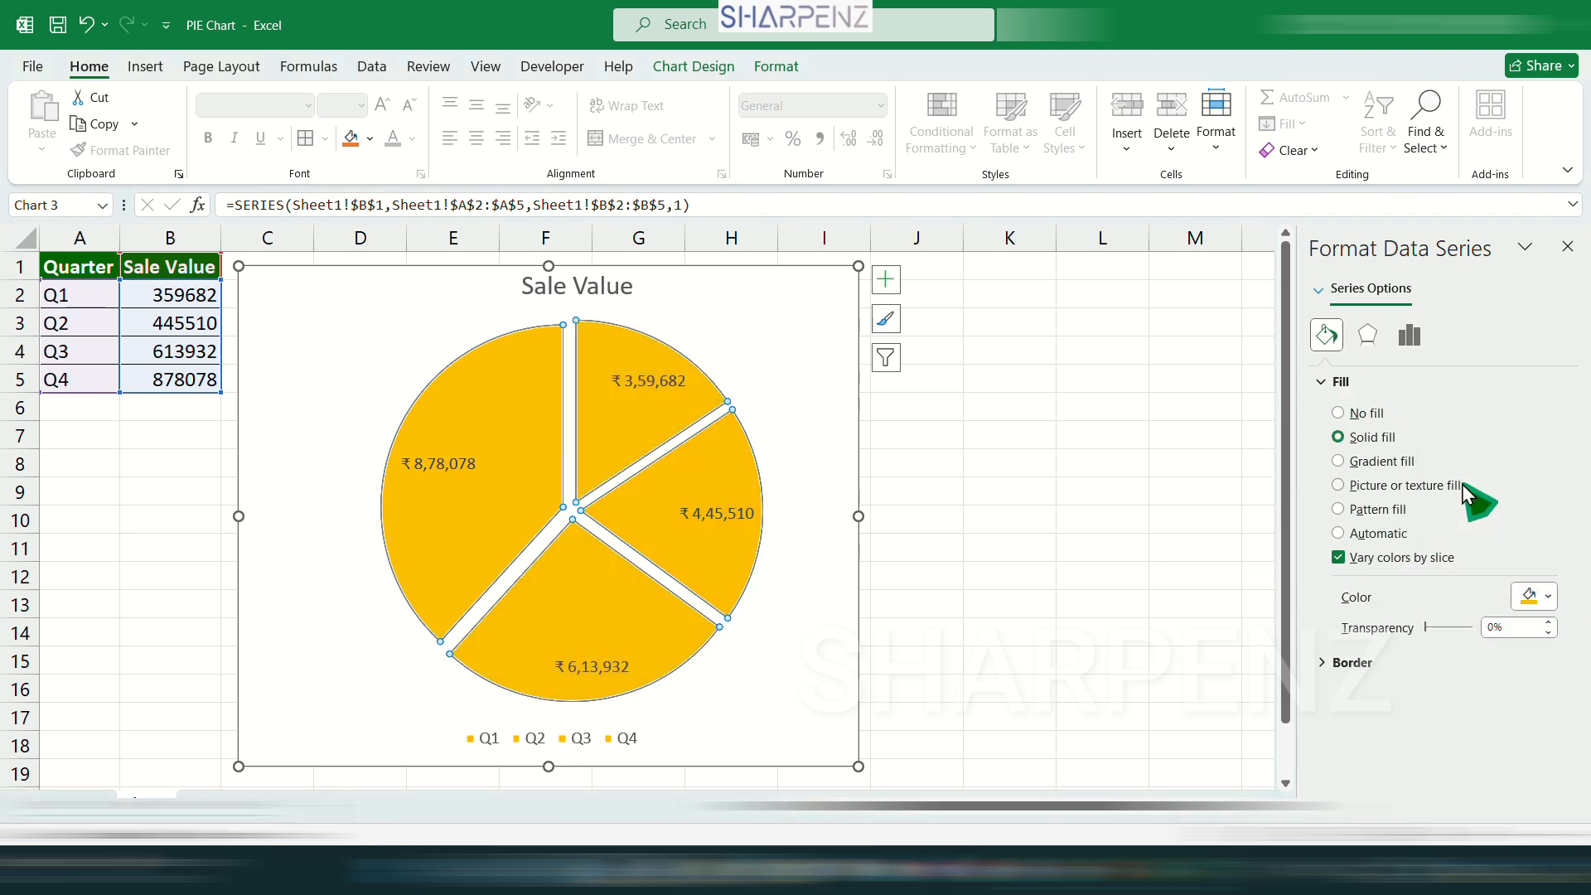
left_click(615, 436)
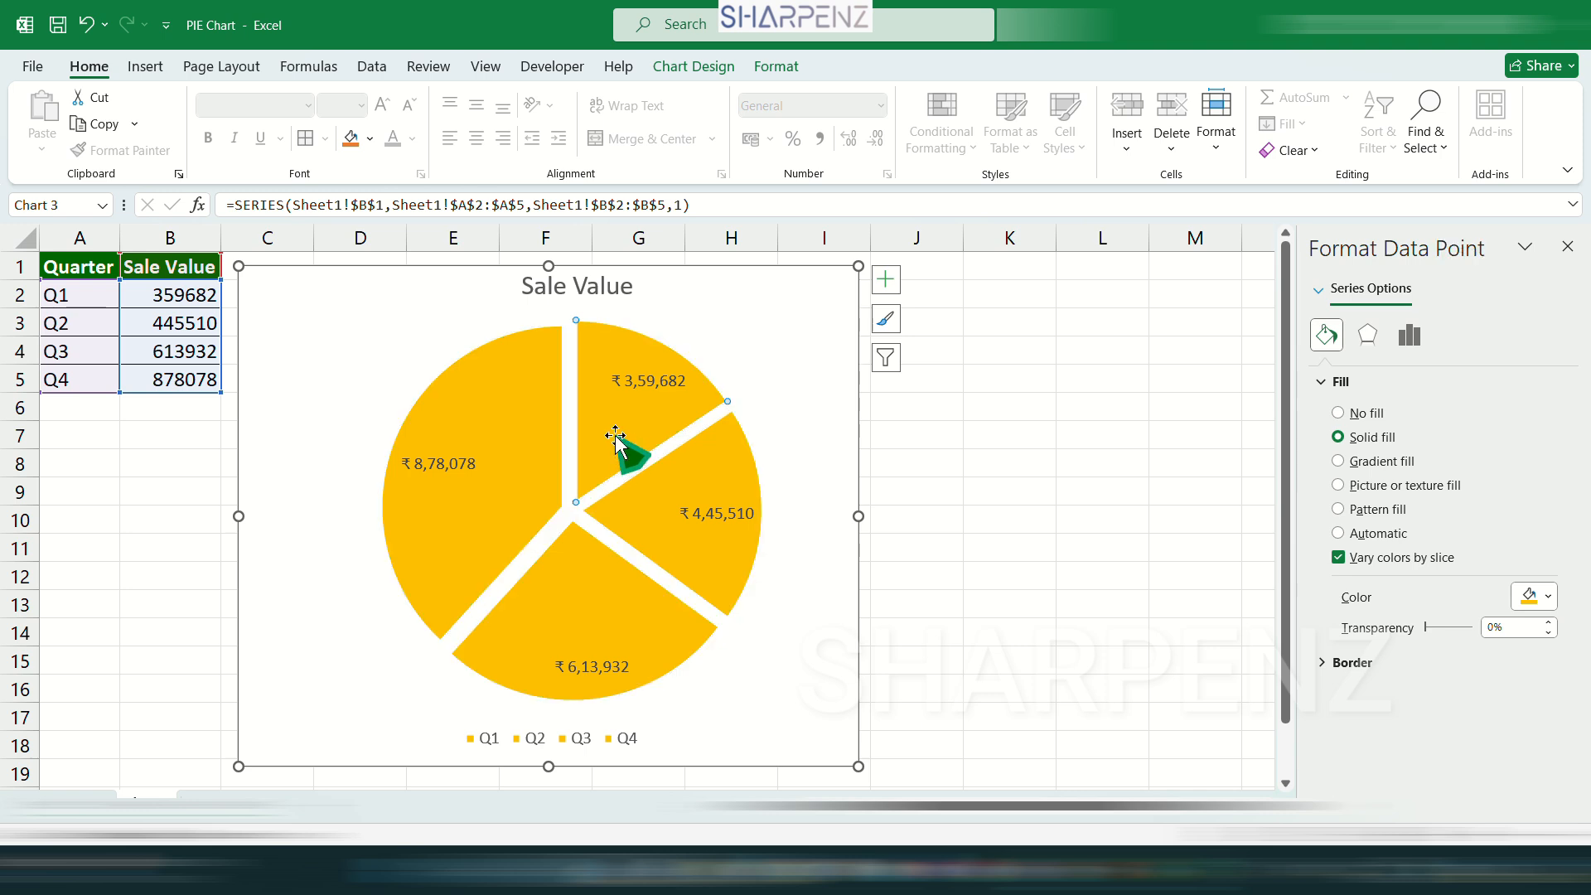
left_click(1534, 596)
left_click(1446, 483)
left_click(1114, 517)
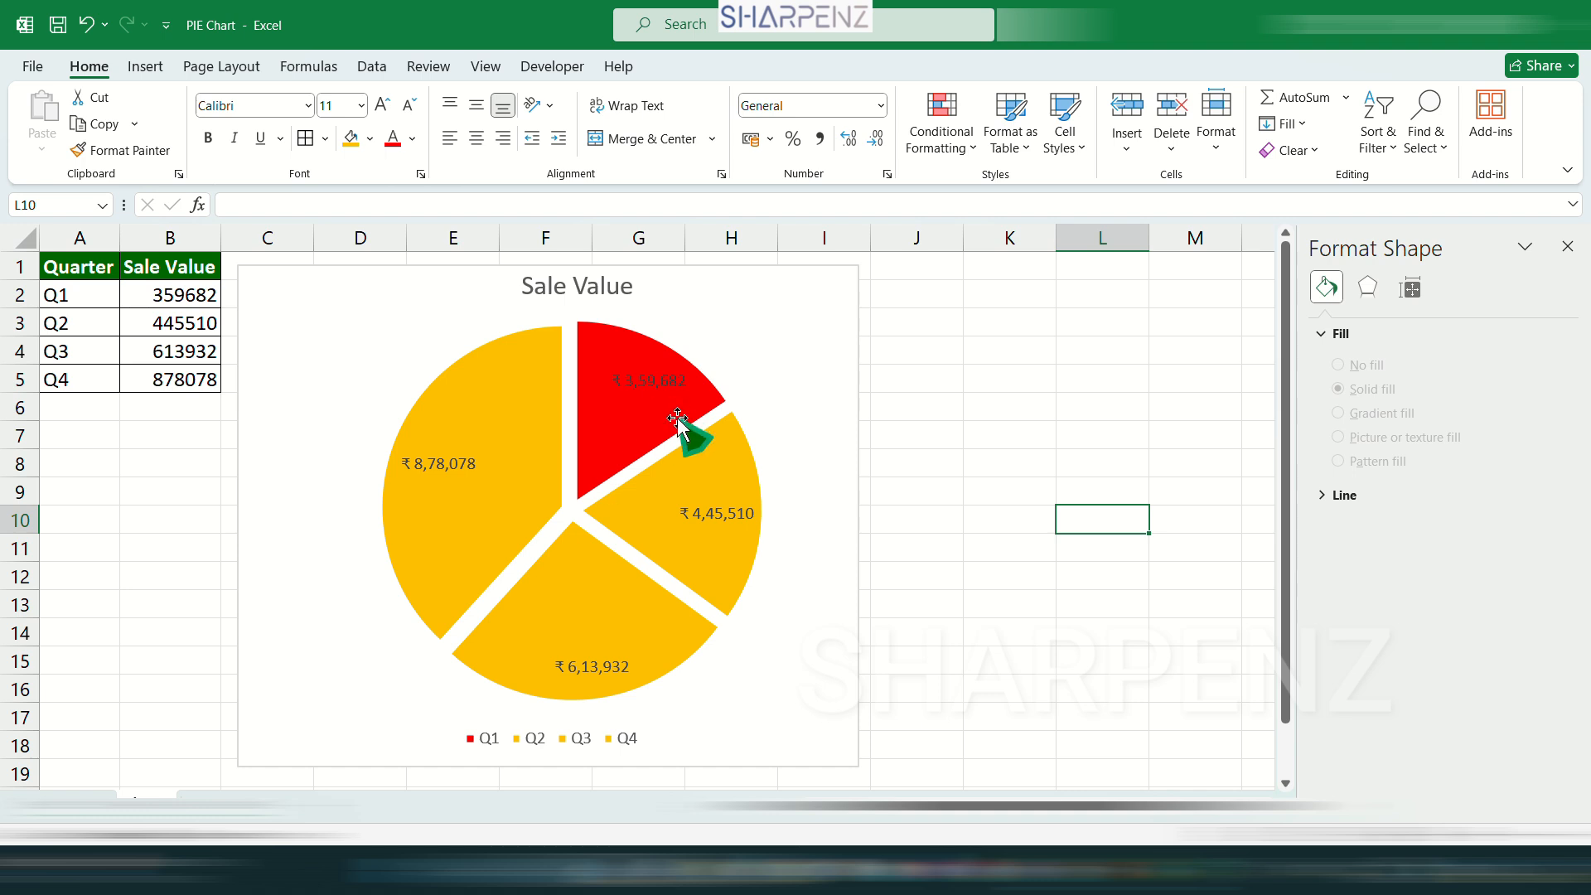
Recolor the pie chart with the first Colorful palette, starting with blue, orange, gray and gold.
left_click(514, 402)
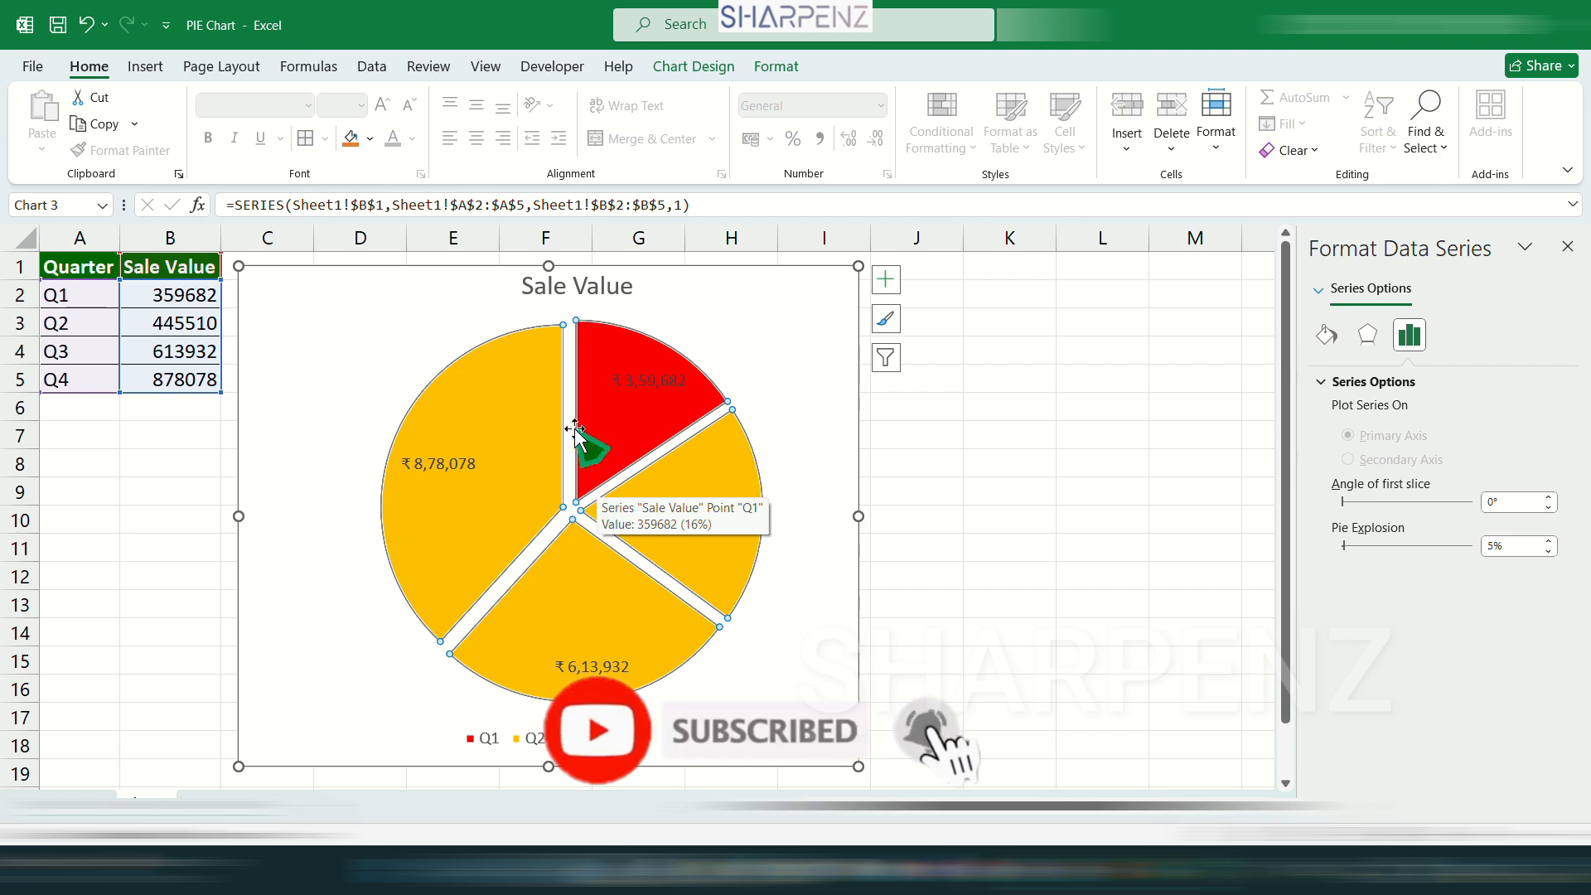
left_click(691, 68)
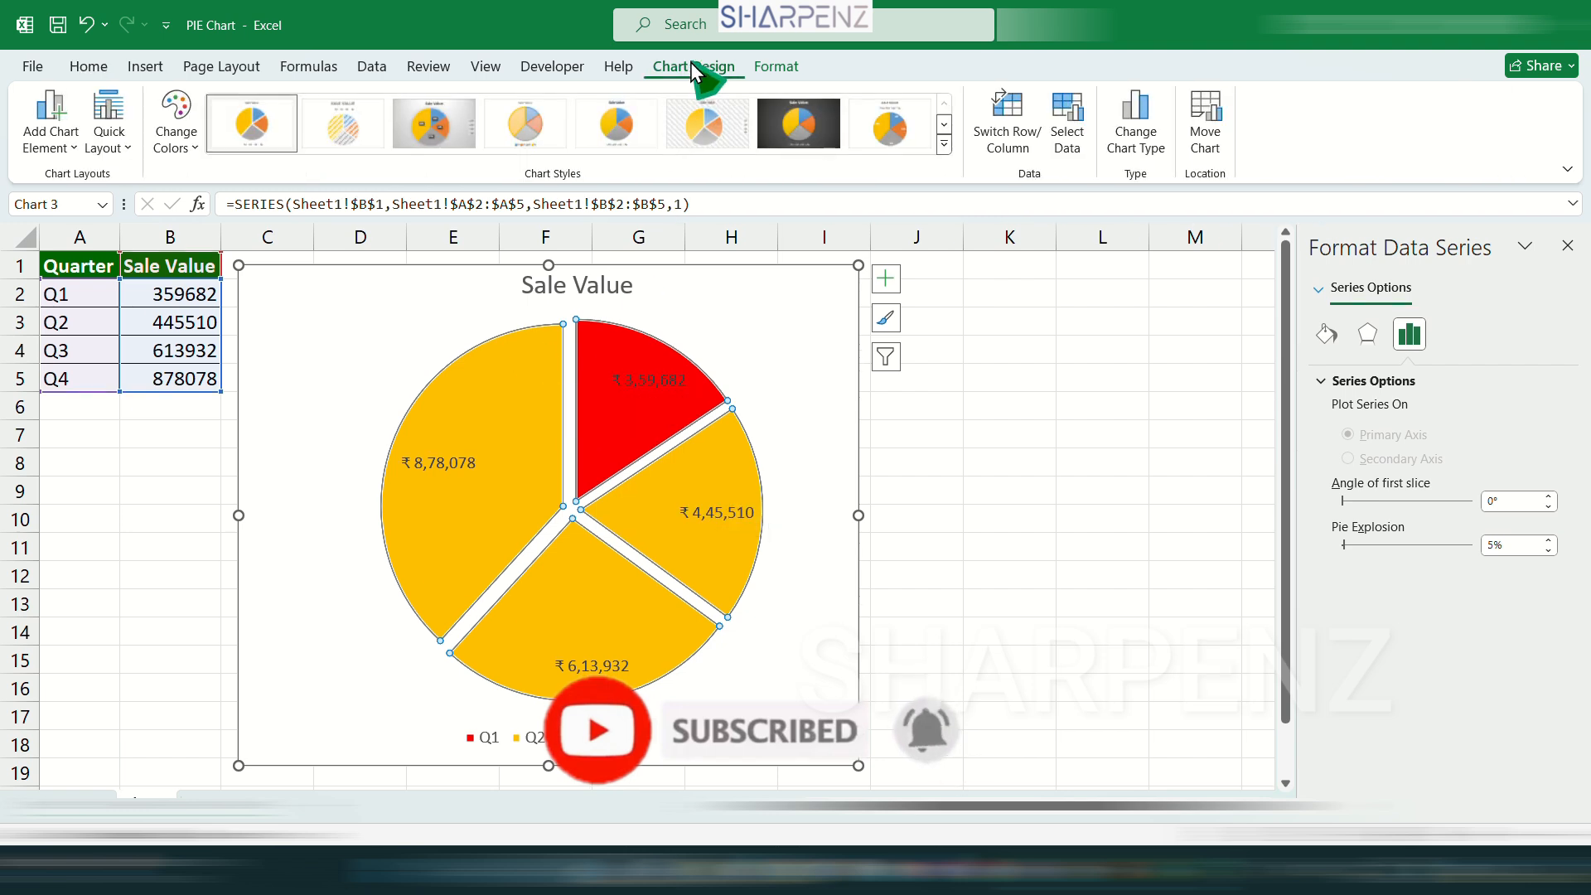
left_click(187, 149)
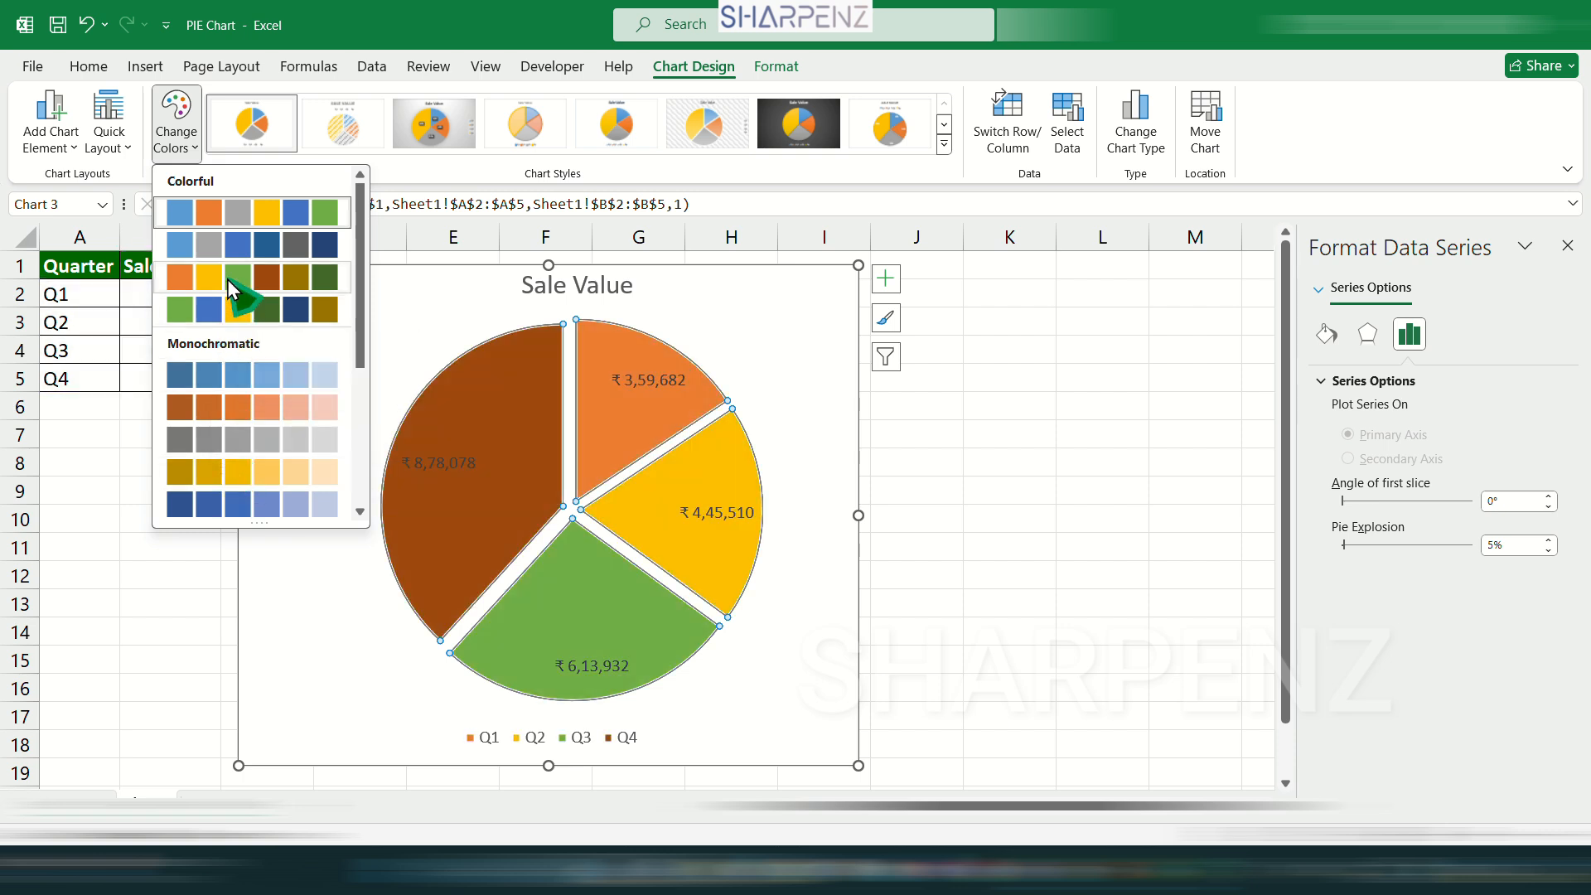
left_click(258, 213)
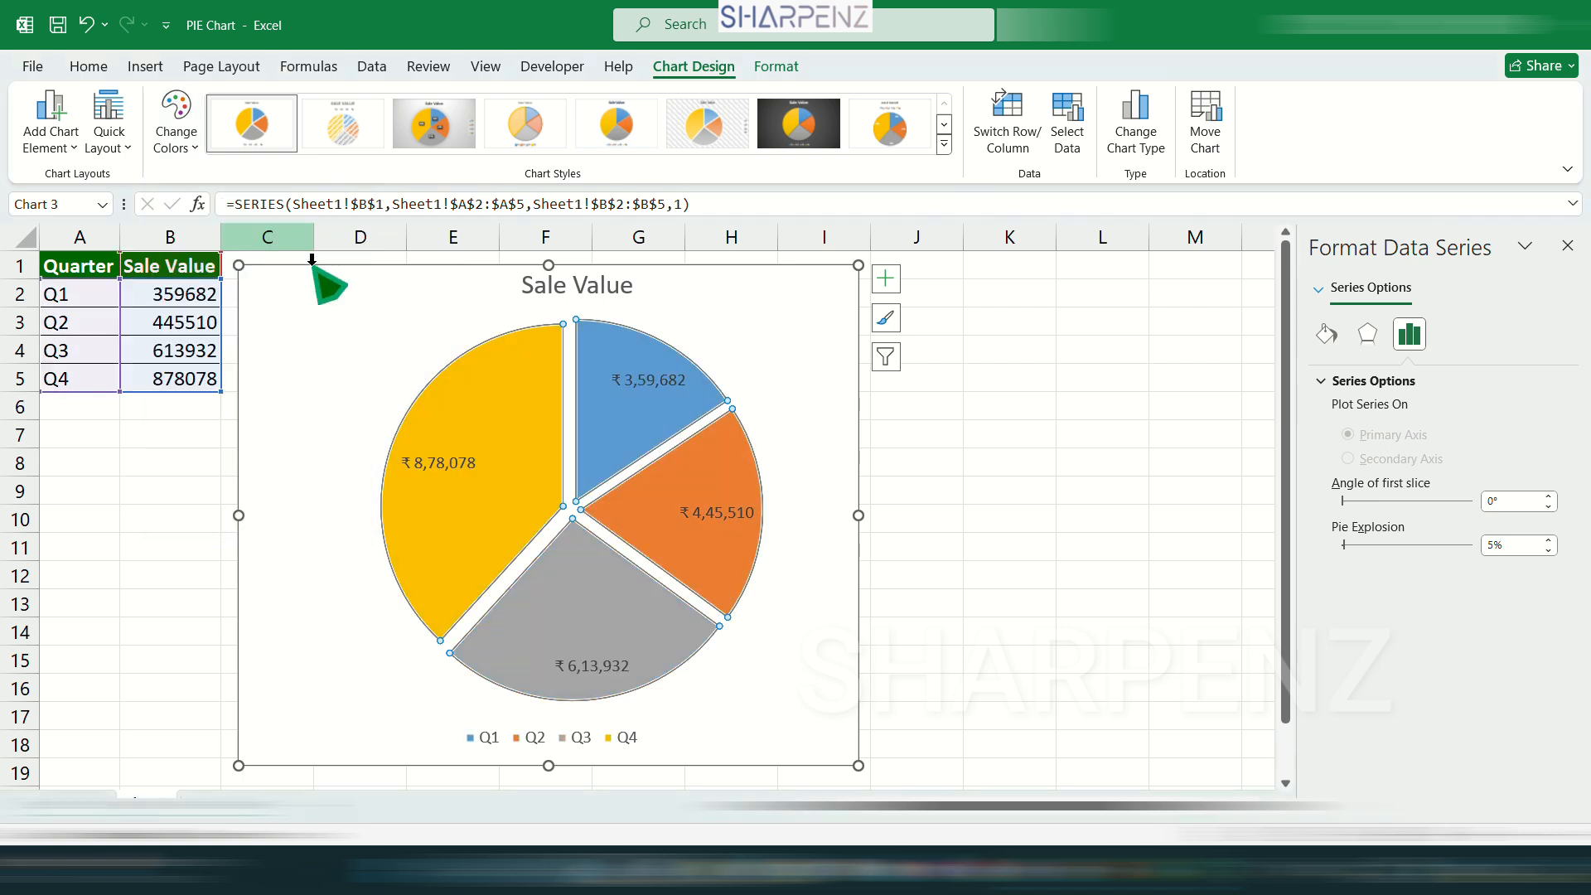
left_click(1102, 549)
Apply the Style 12 chart style to the whole pie chart.
left_click(431, 328)
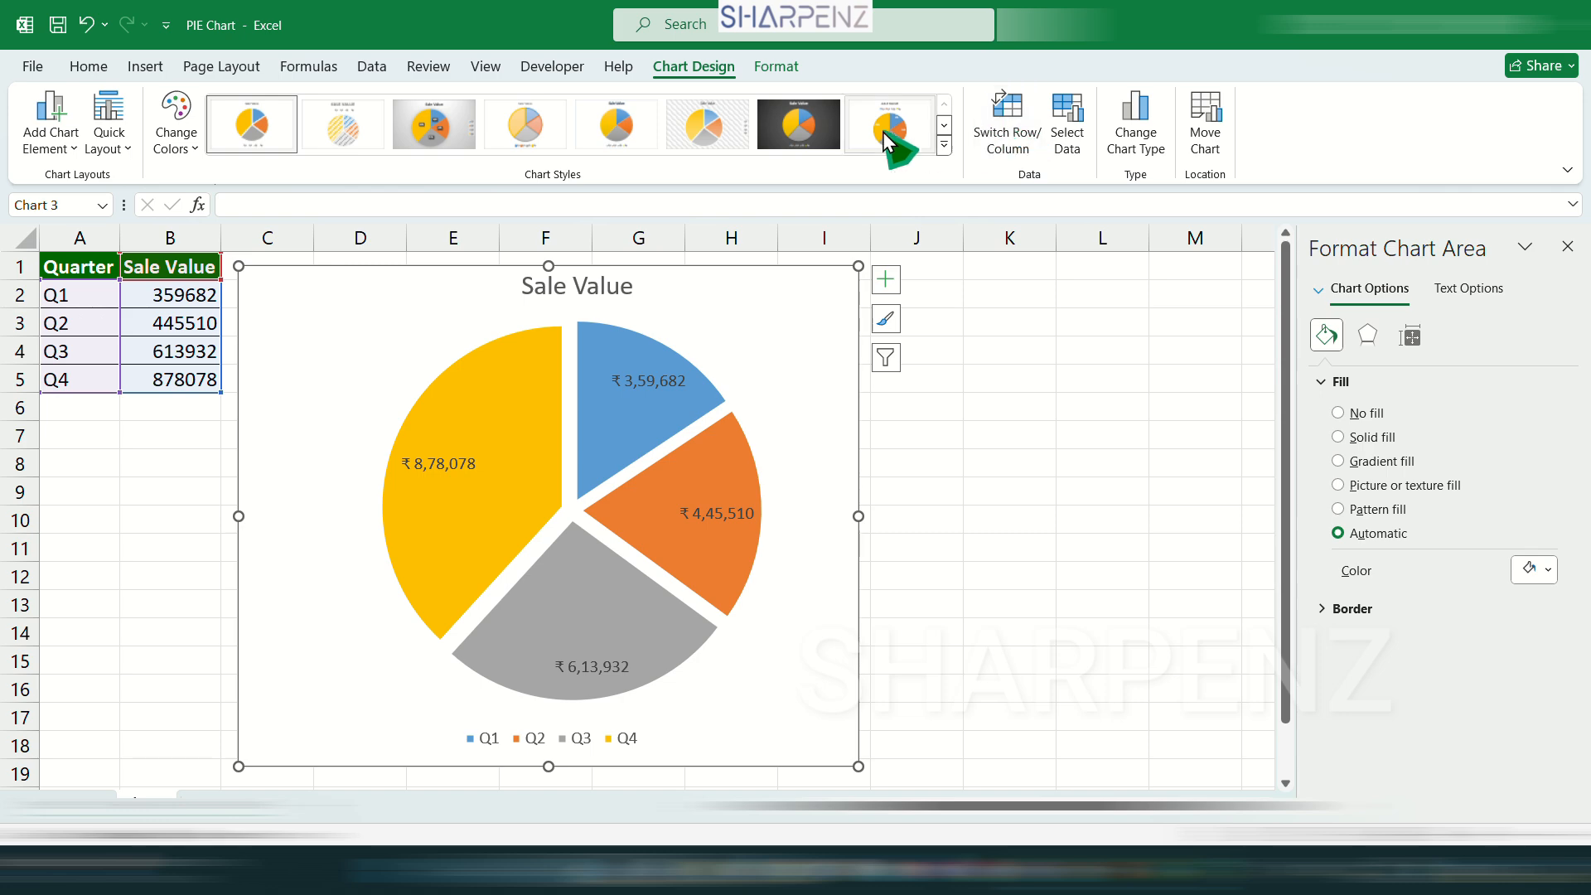
left_click(943, 146)
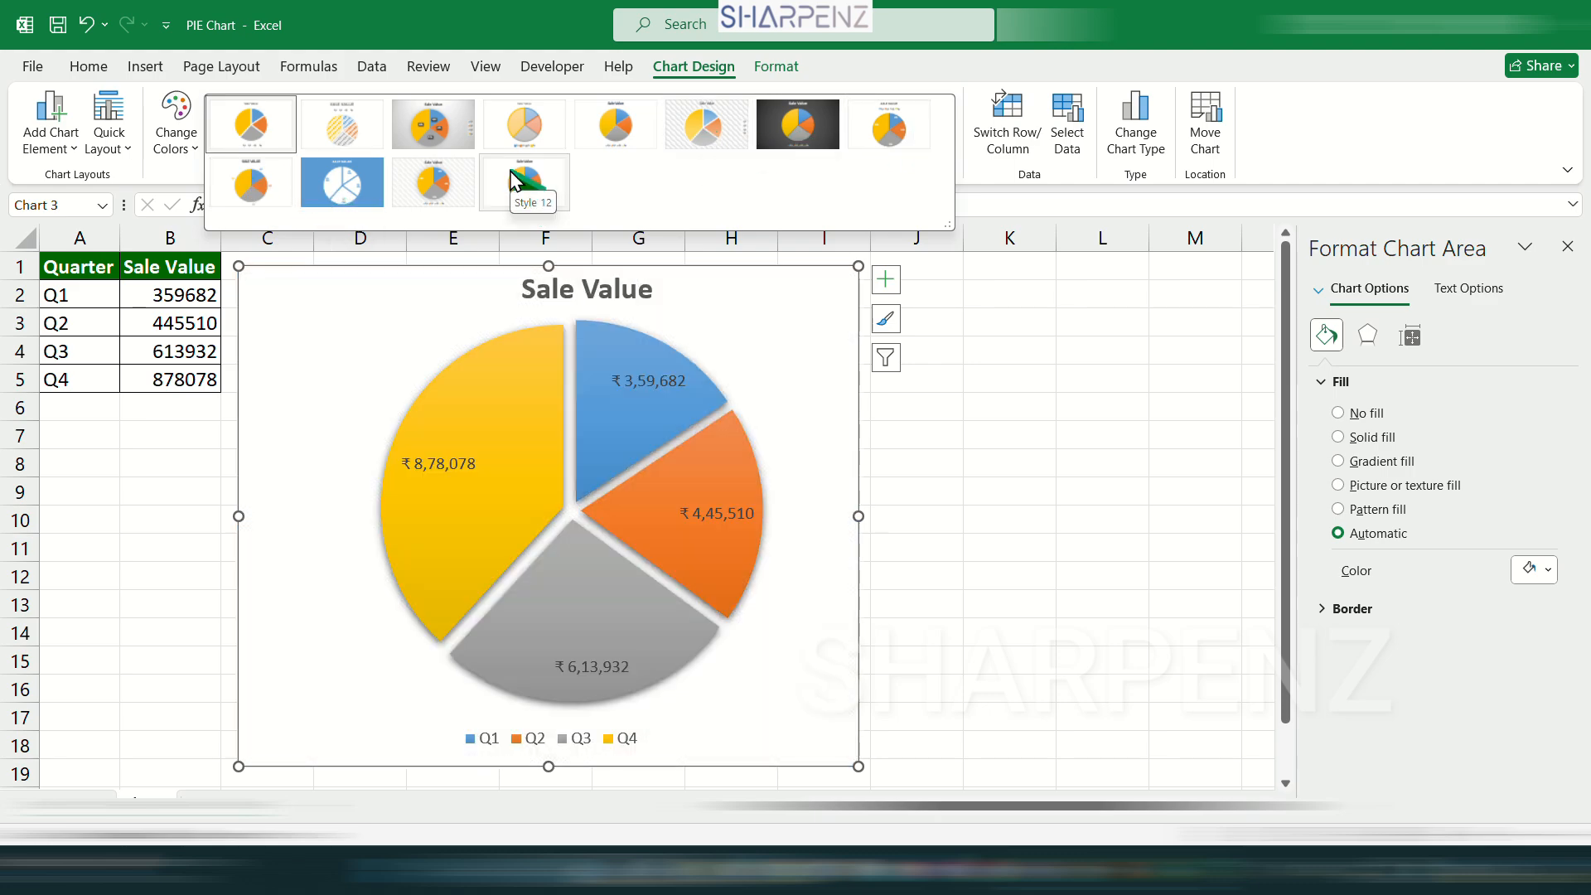
left_click(521, 186)
left_click(1202, 551)
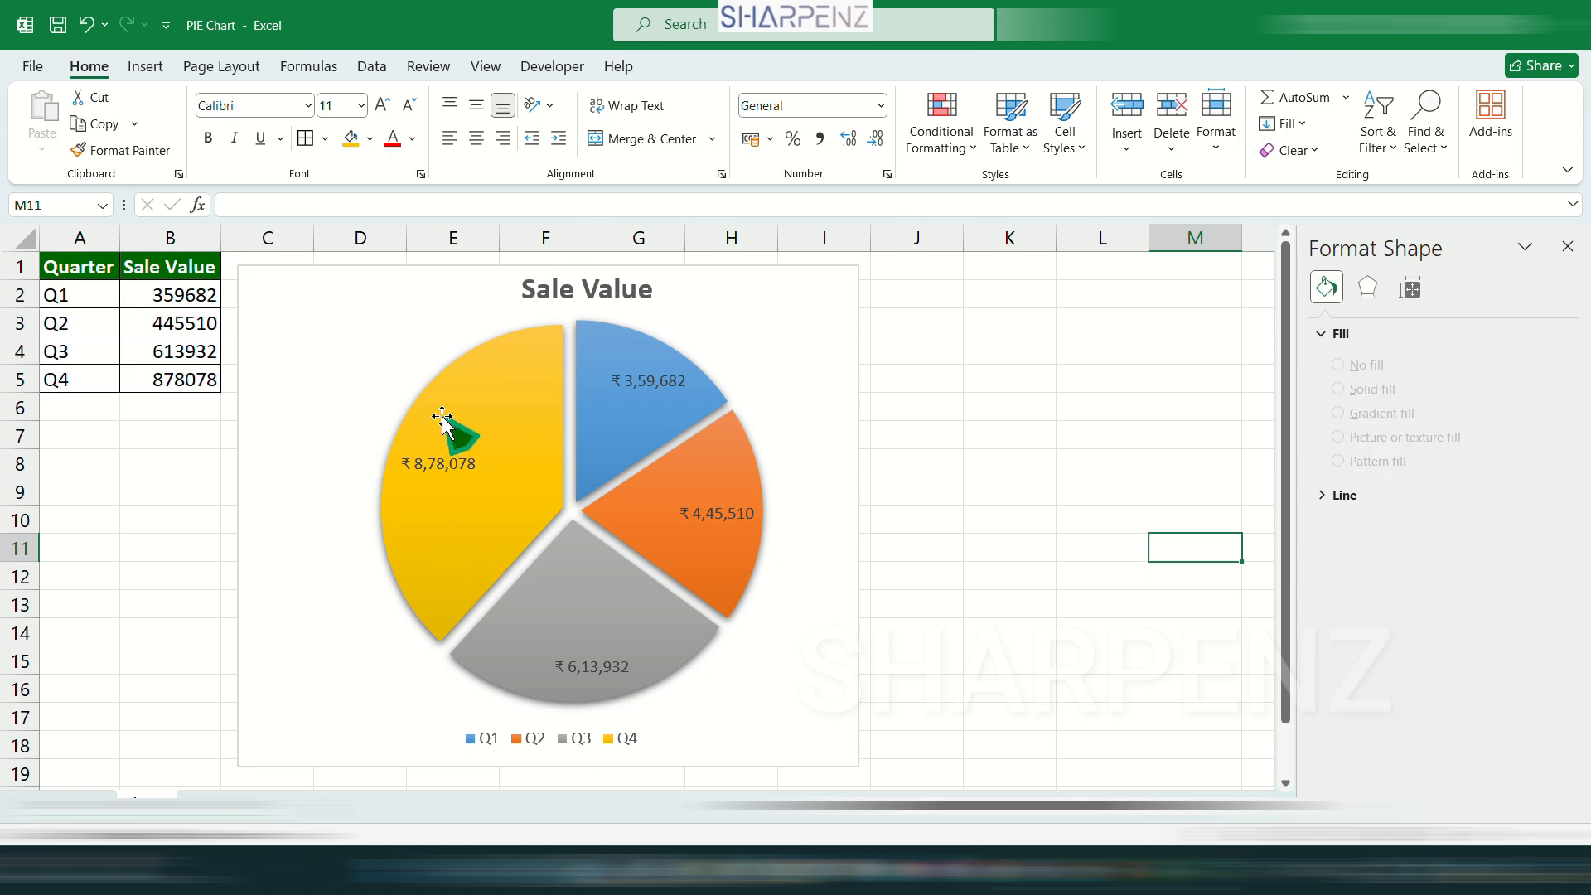
Change the Sale Value chart from a flat pie to the 3-D Pie chart type.
left_click(731, 295)
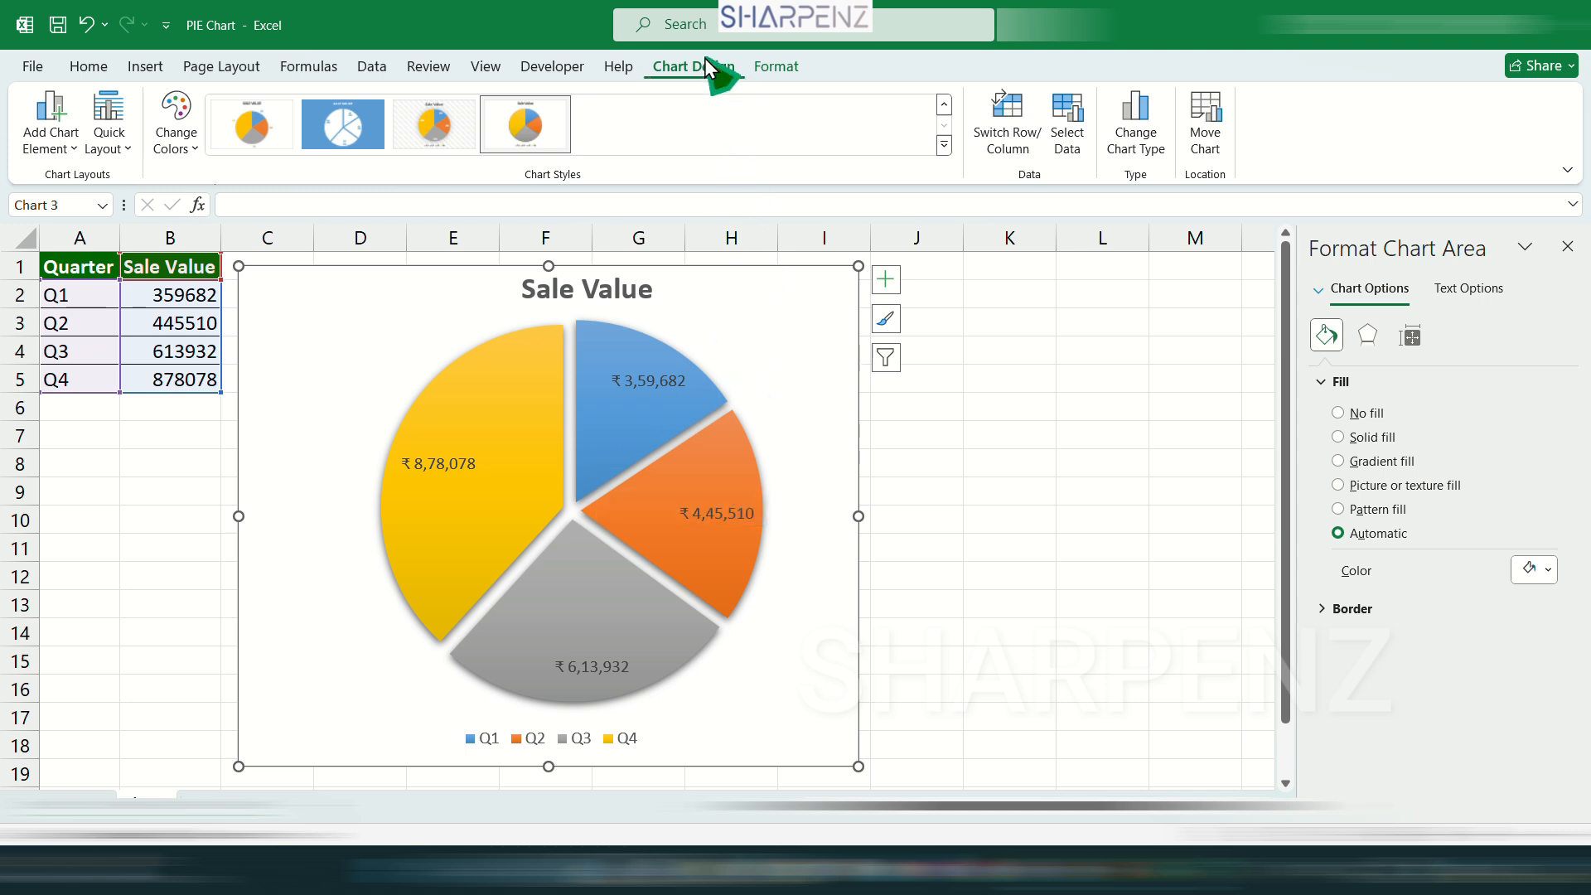
left_click(1147, 129)
mouse_move(807, 391)
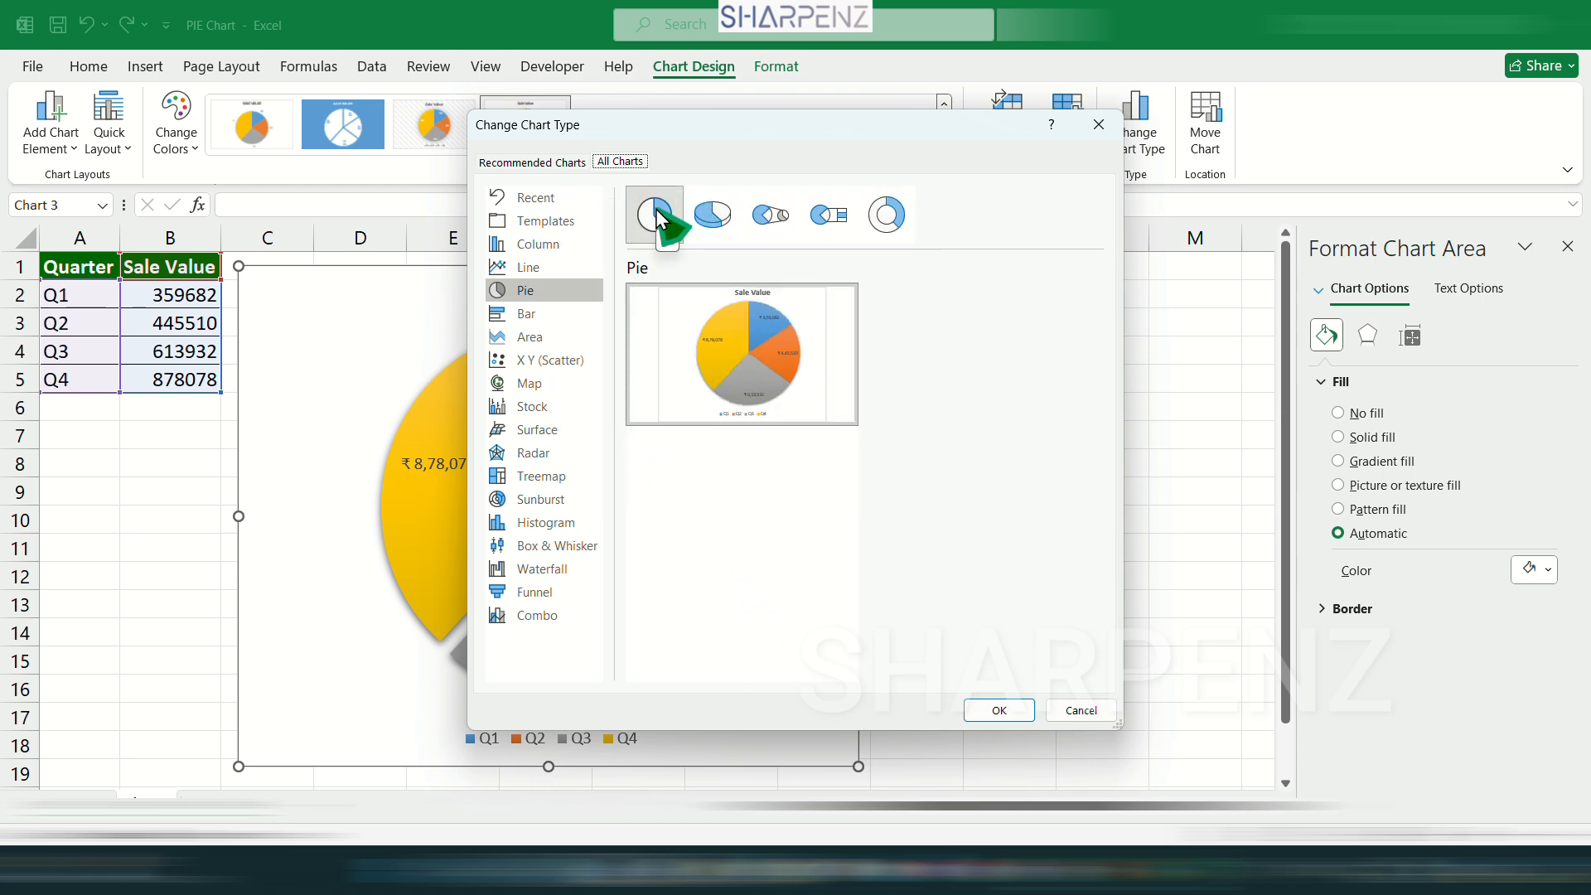
left_click(715, 207)
left_click(1000, 711)
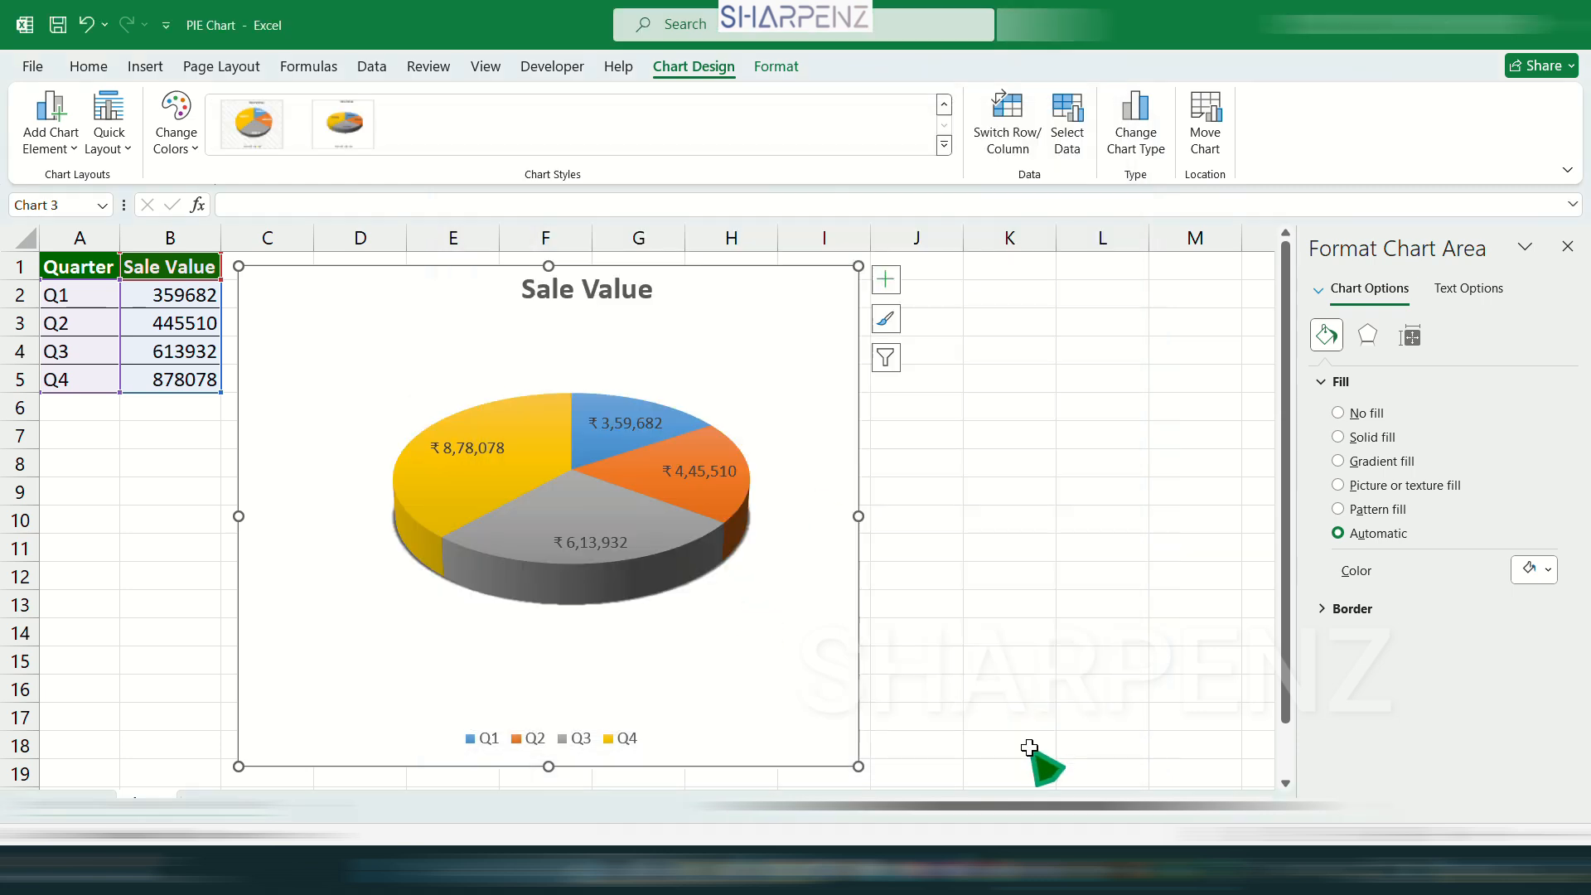
left_click(1004, 544)
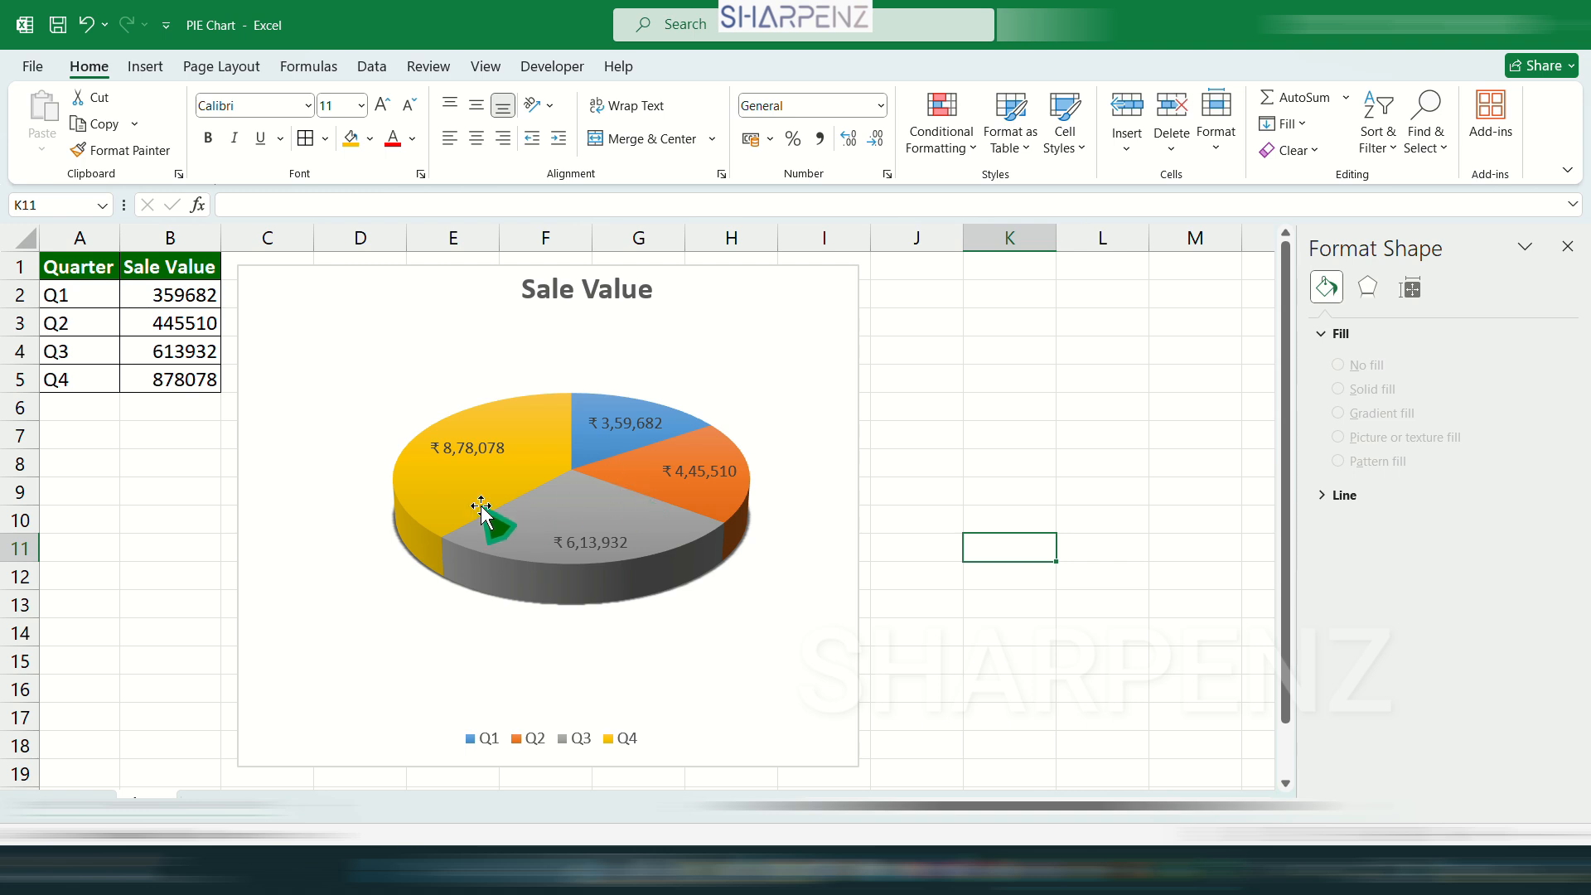
Set the pie explosion of the whole 3-D data series to 19%.
left_click(461, 395)
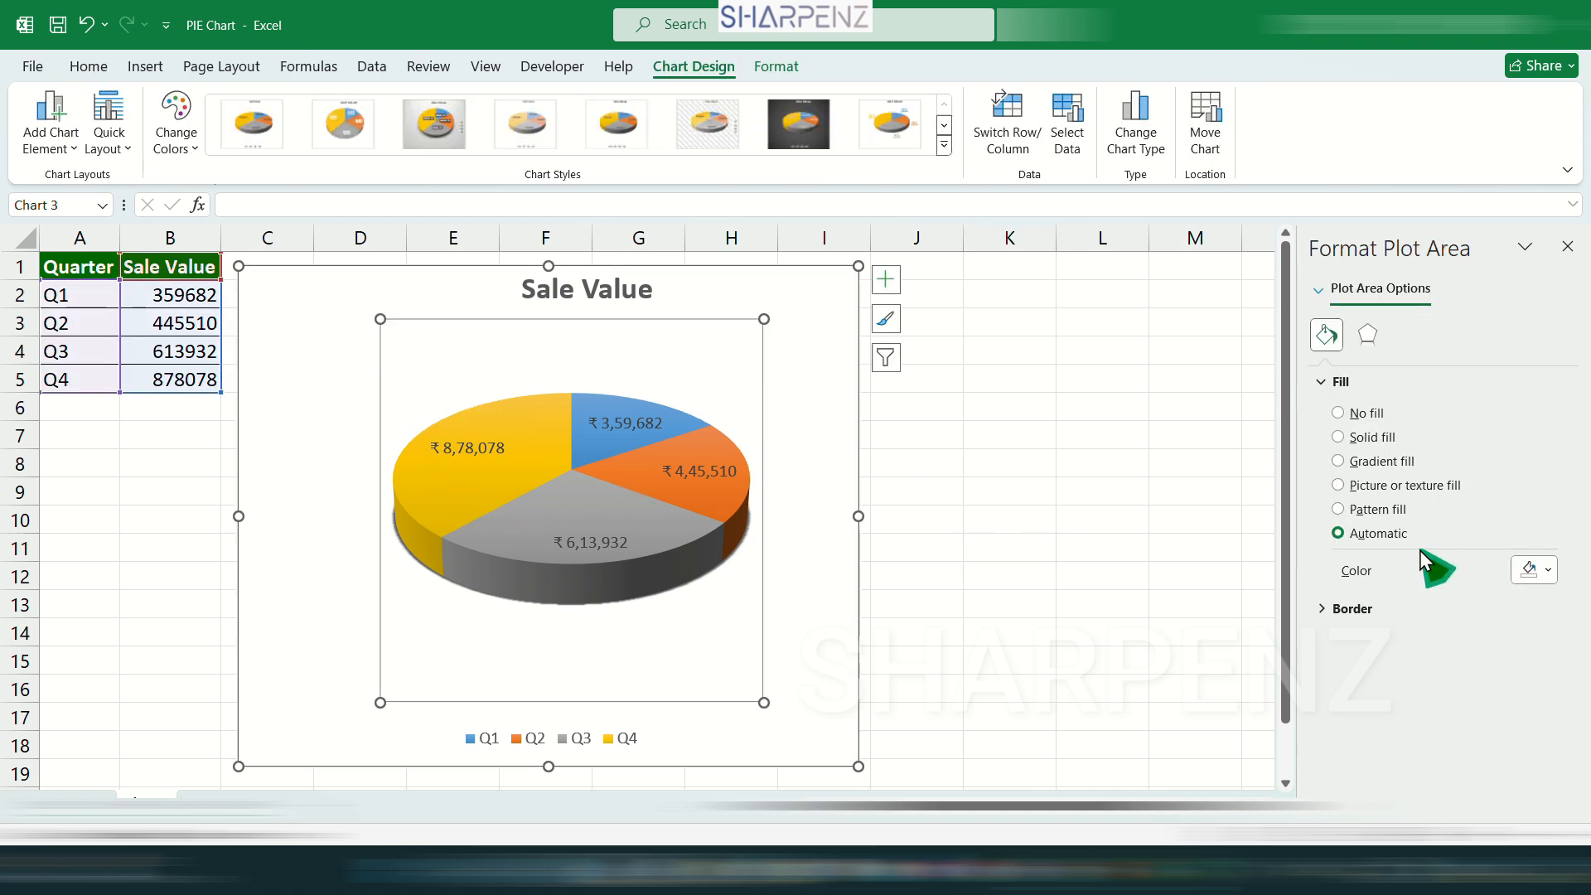
right_click(530, 412)
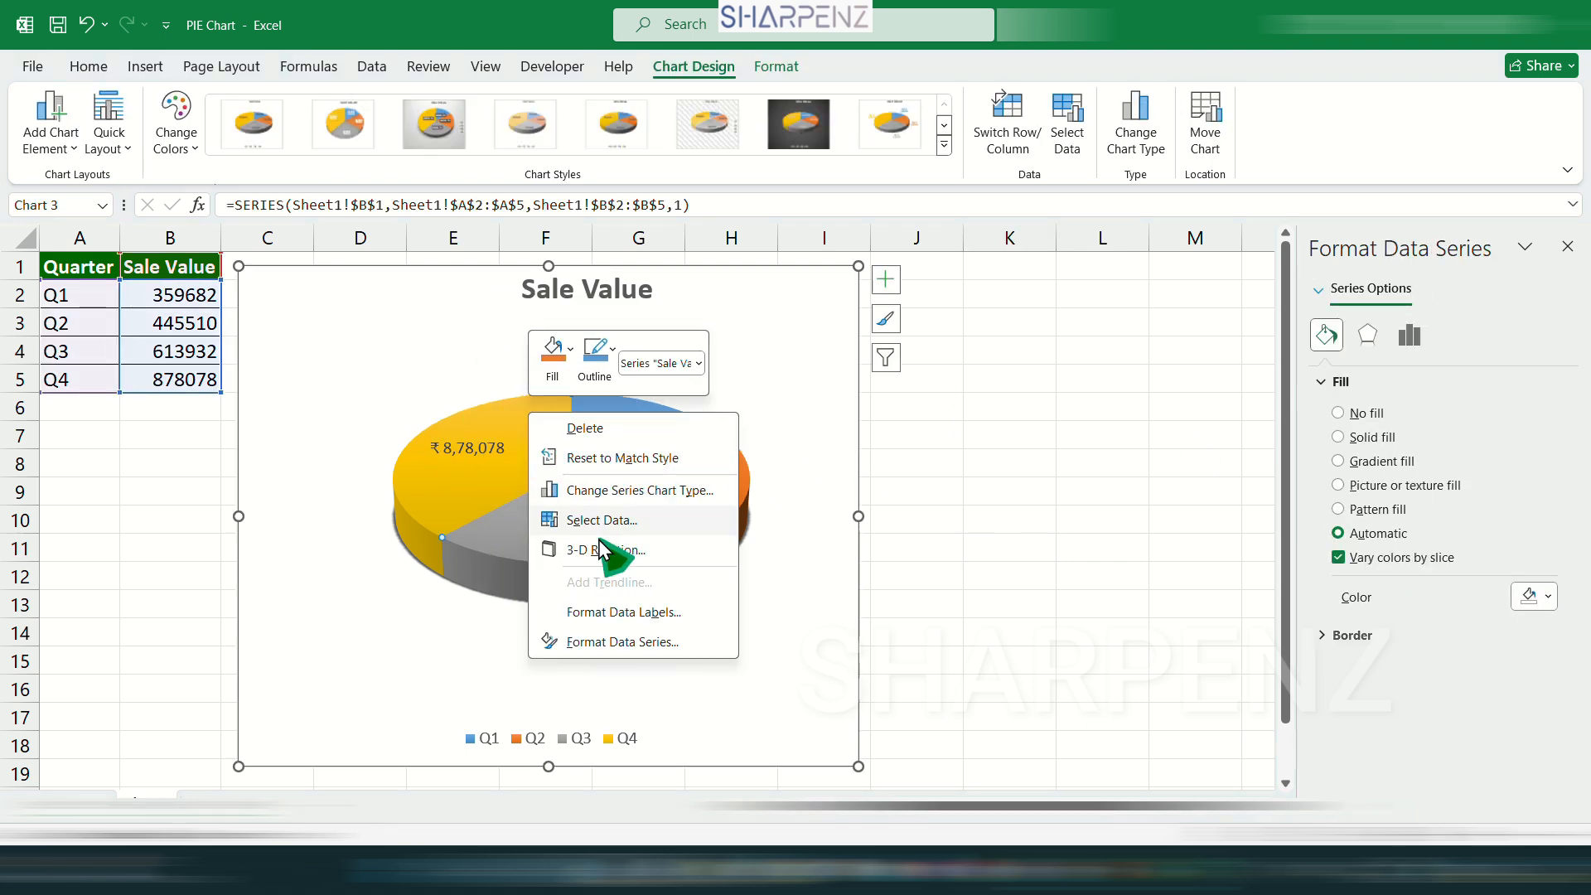
left_click(650, 644)
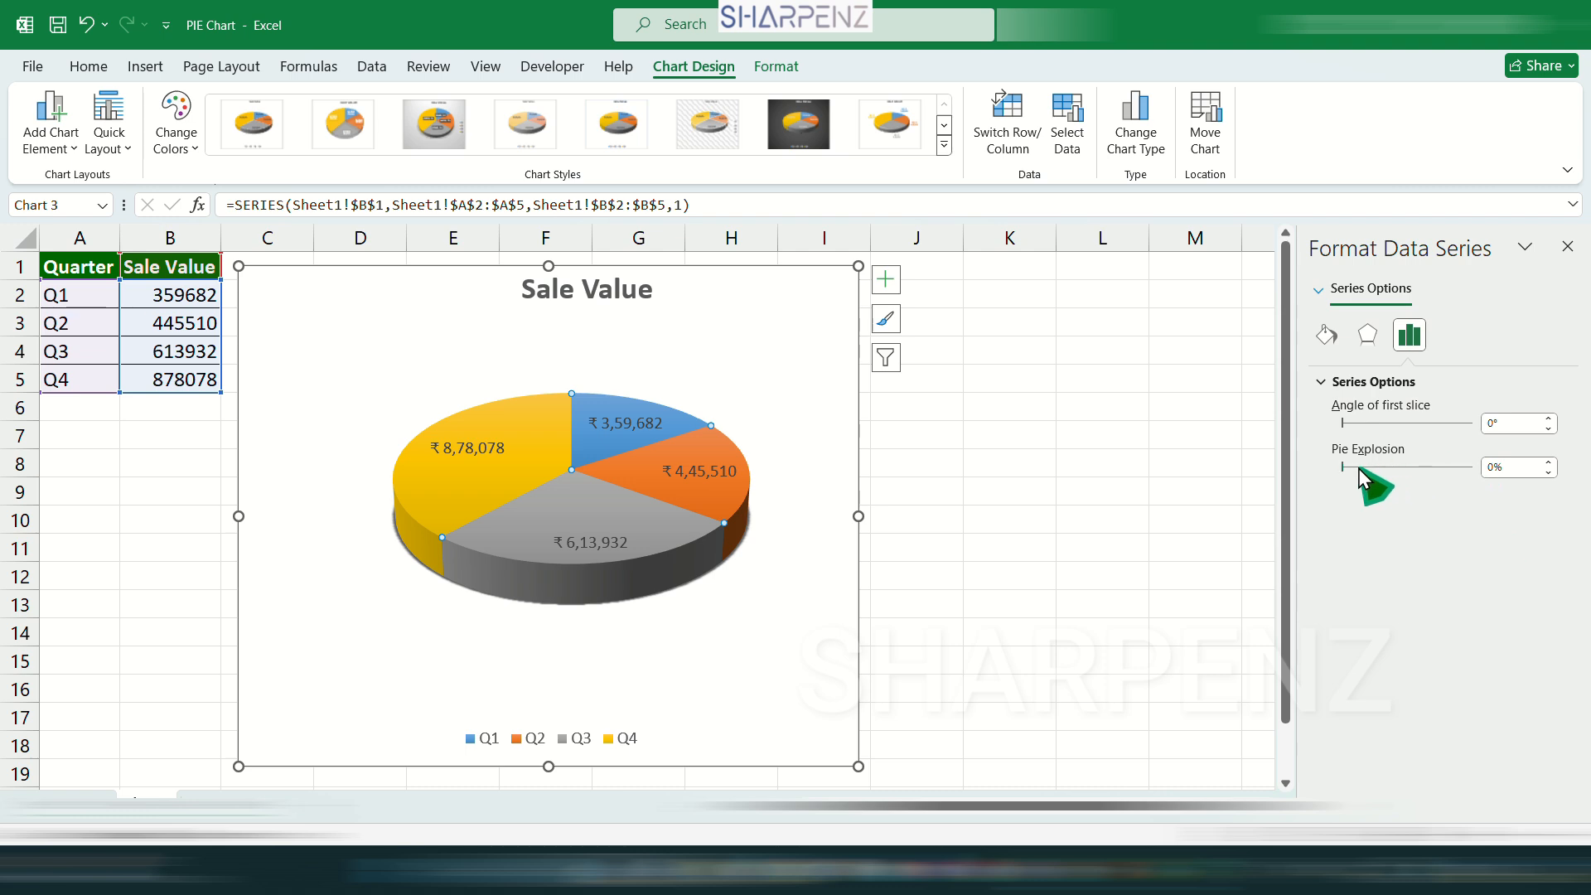
mouse_move(1344, 467)
left_mouse_down()
mouse_move(1376, 469)
mouse_move(1346, 467)
left_mouse_up()
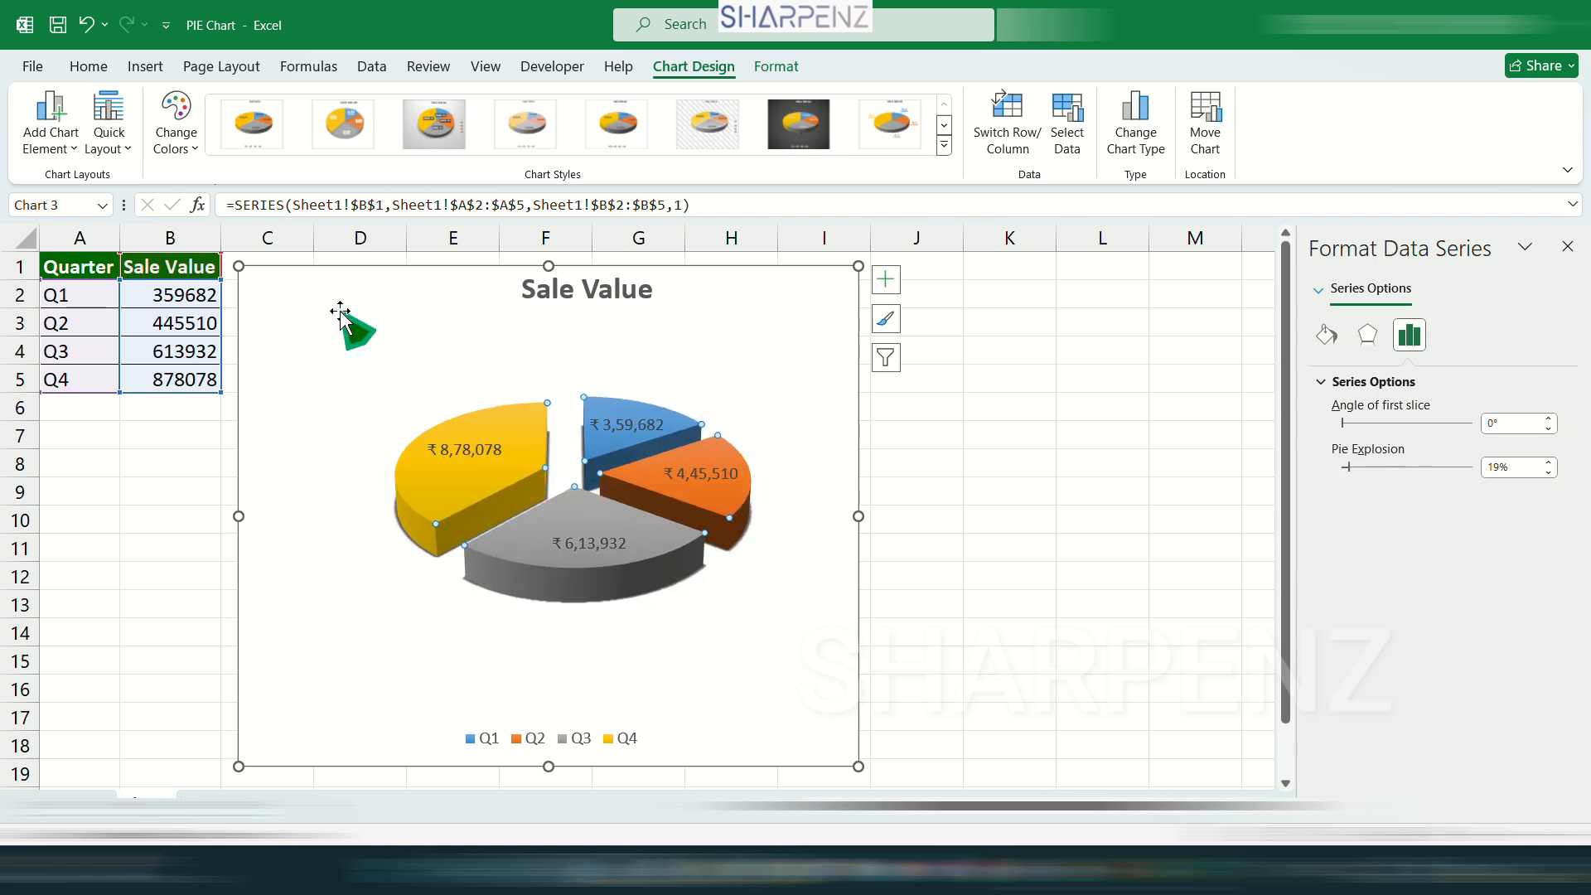
left_click(656, 393)
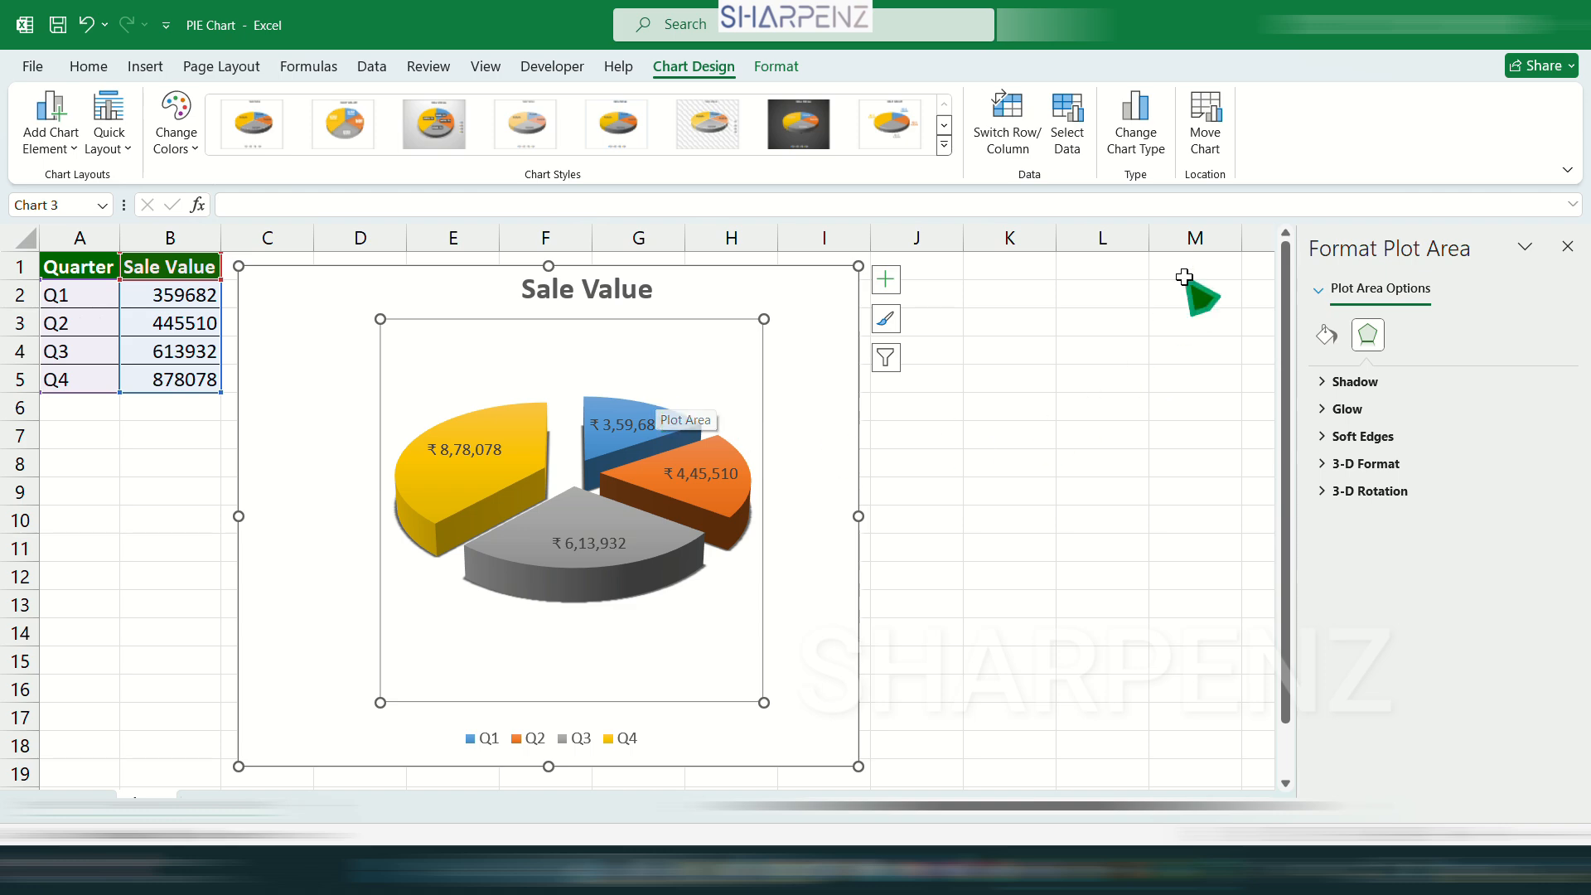
Change the chart back to the standard 2-D Pie type and apply the Style 12 chart style.
left_click(1158, 142)
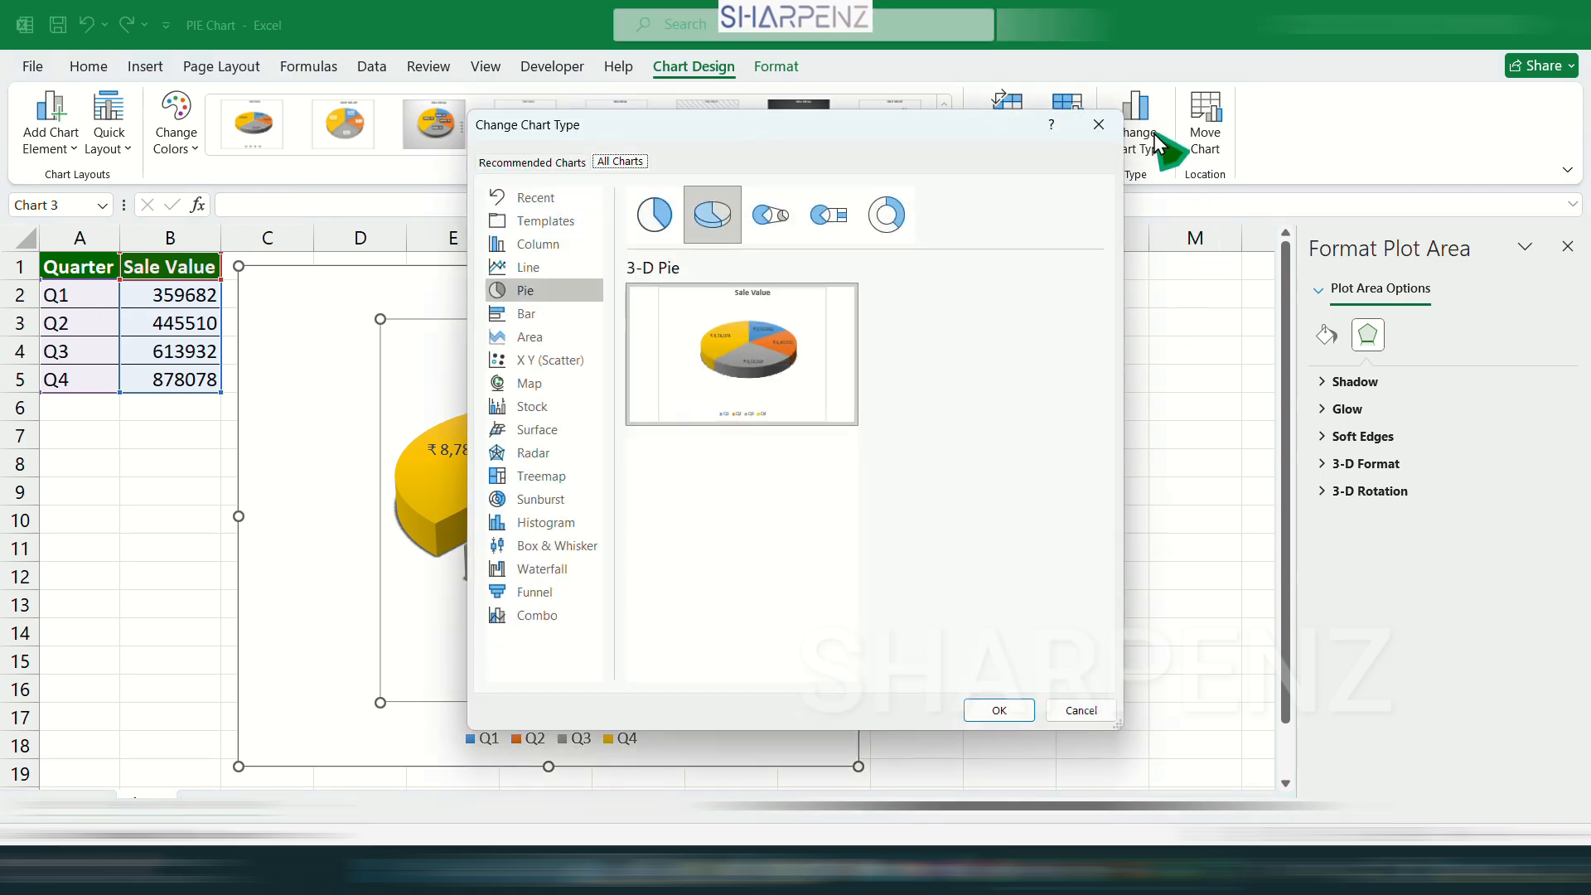
left_click(999, 711)
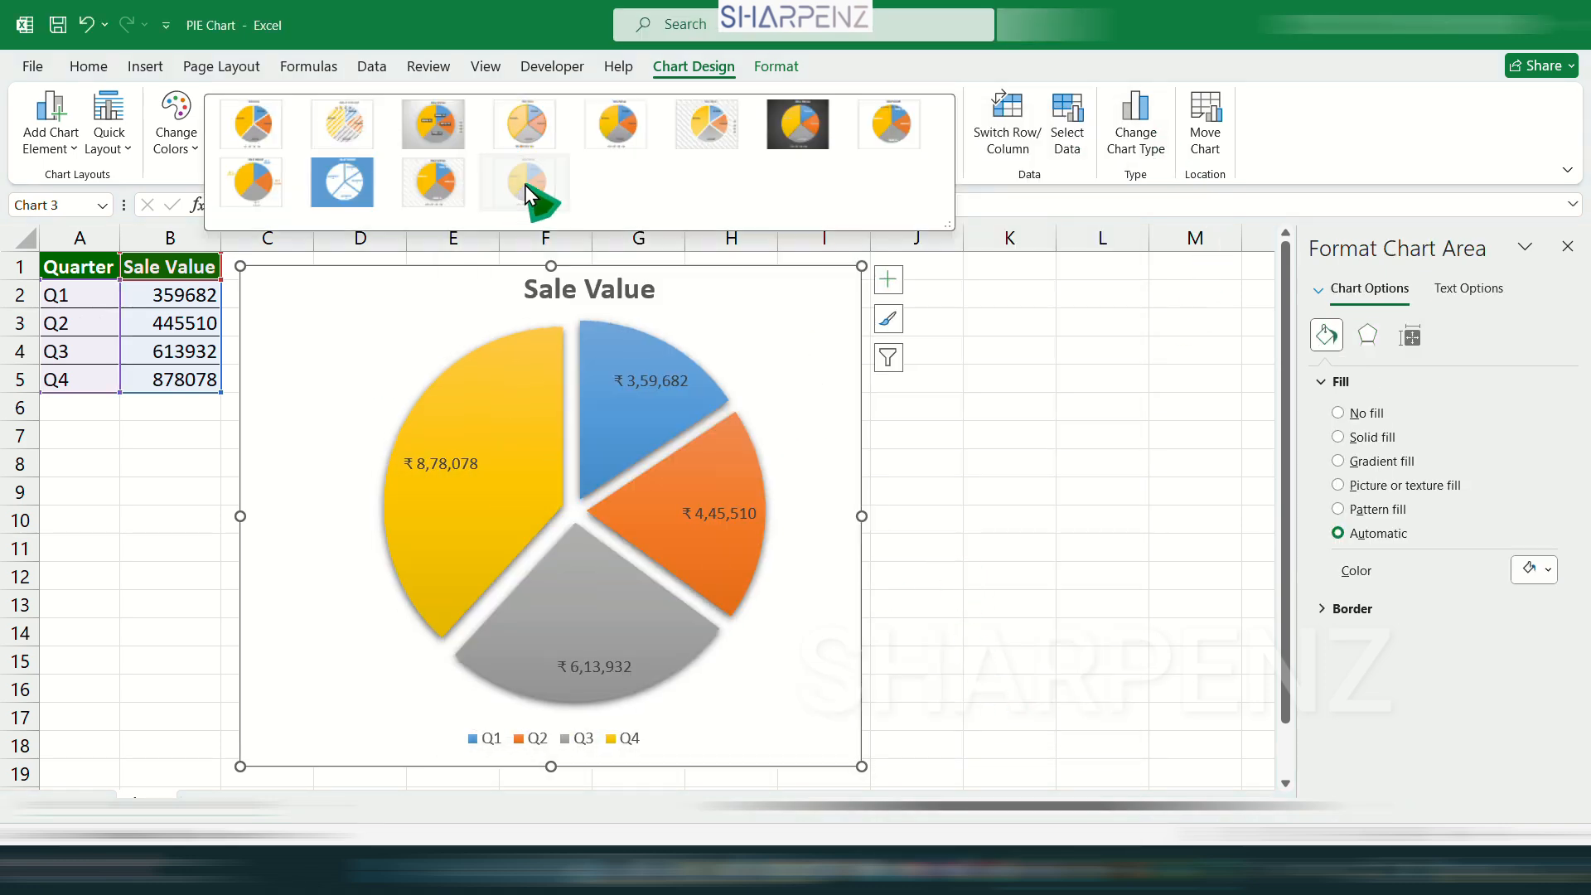
left_click(527, 184)
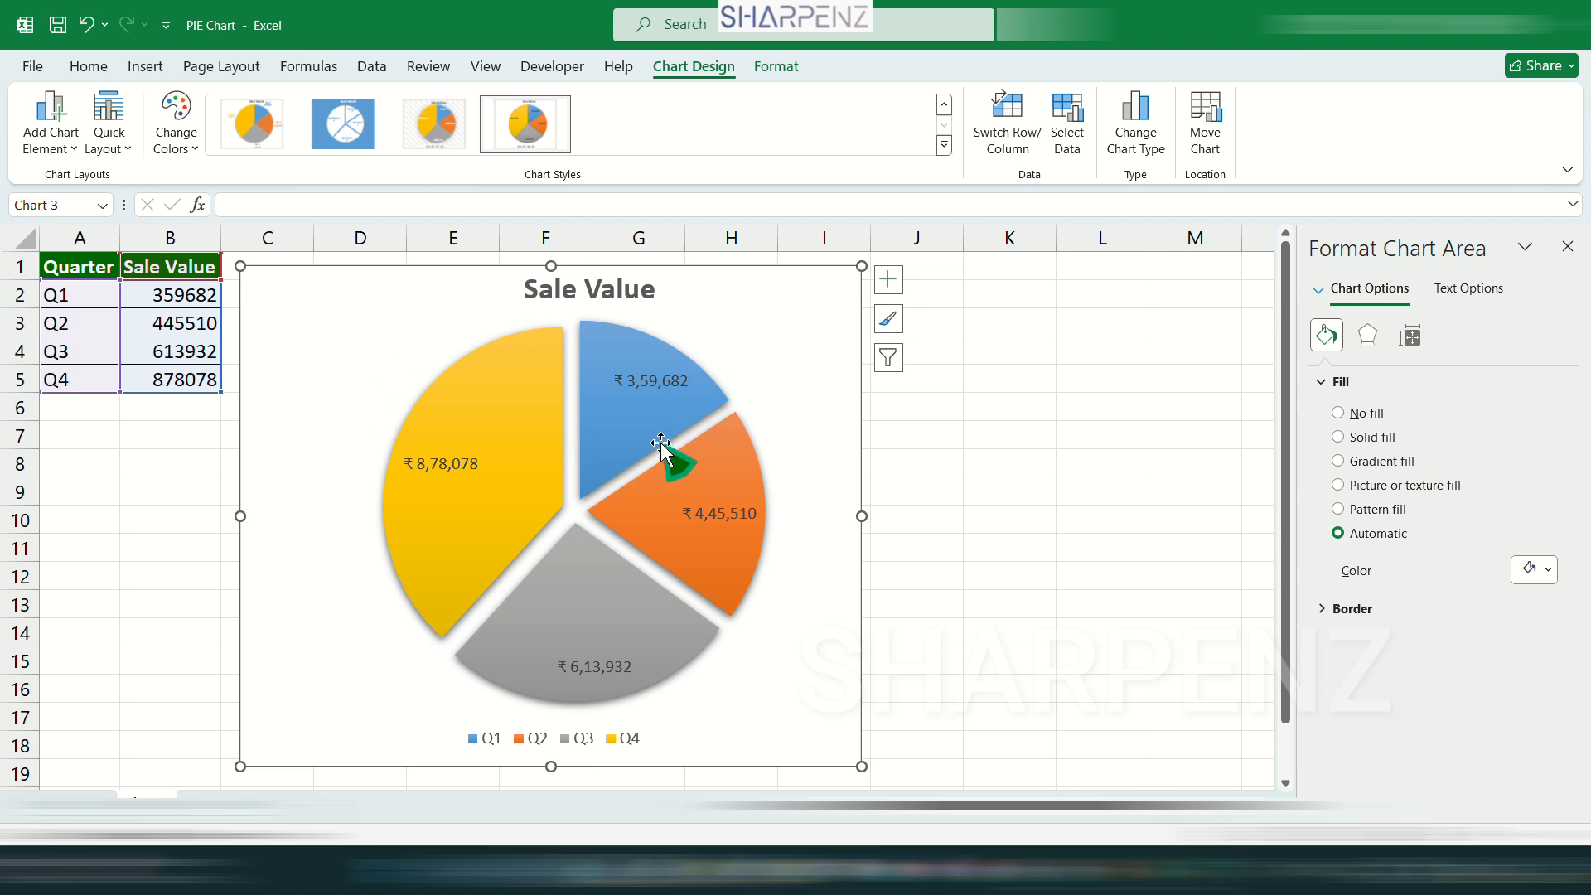
Expand the Shadow, Glow, Soft Edges and 3-D Format effect settings of the pie's data series for review.
left_click(516, 409)
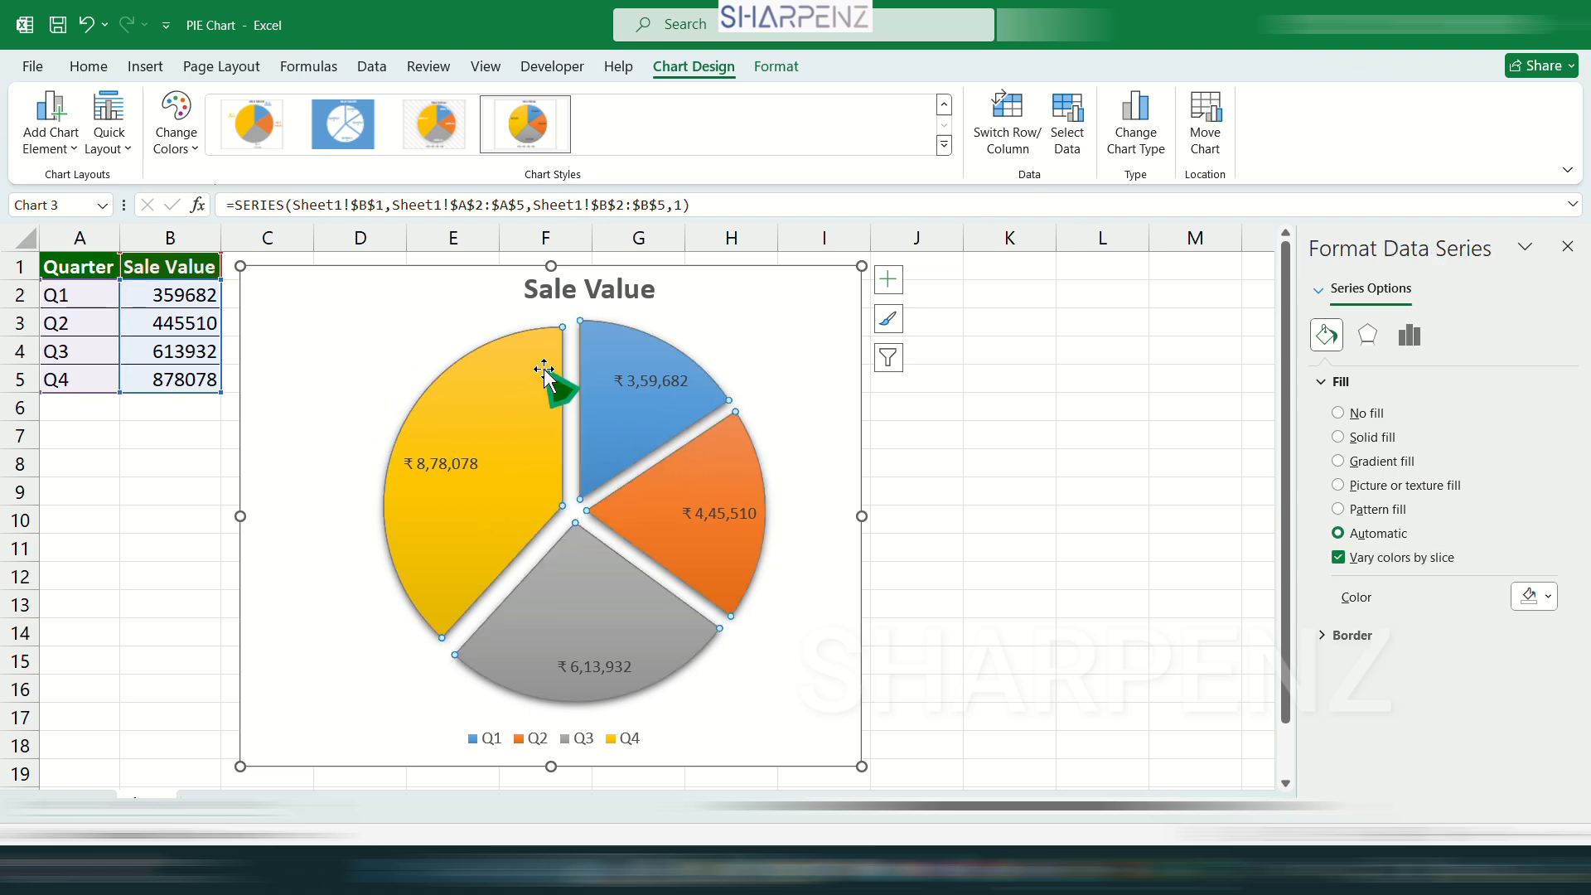
left_click(1369, 336)
left_click(1350, 382)
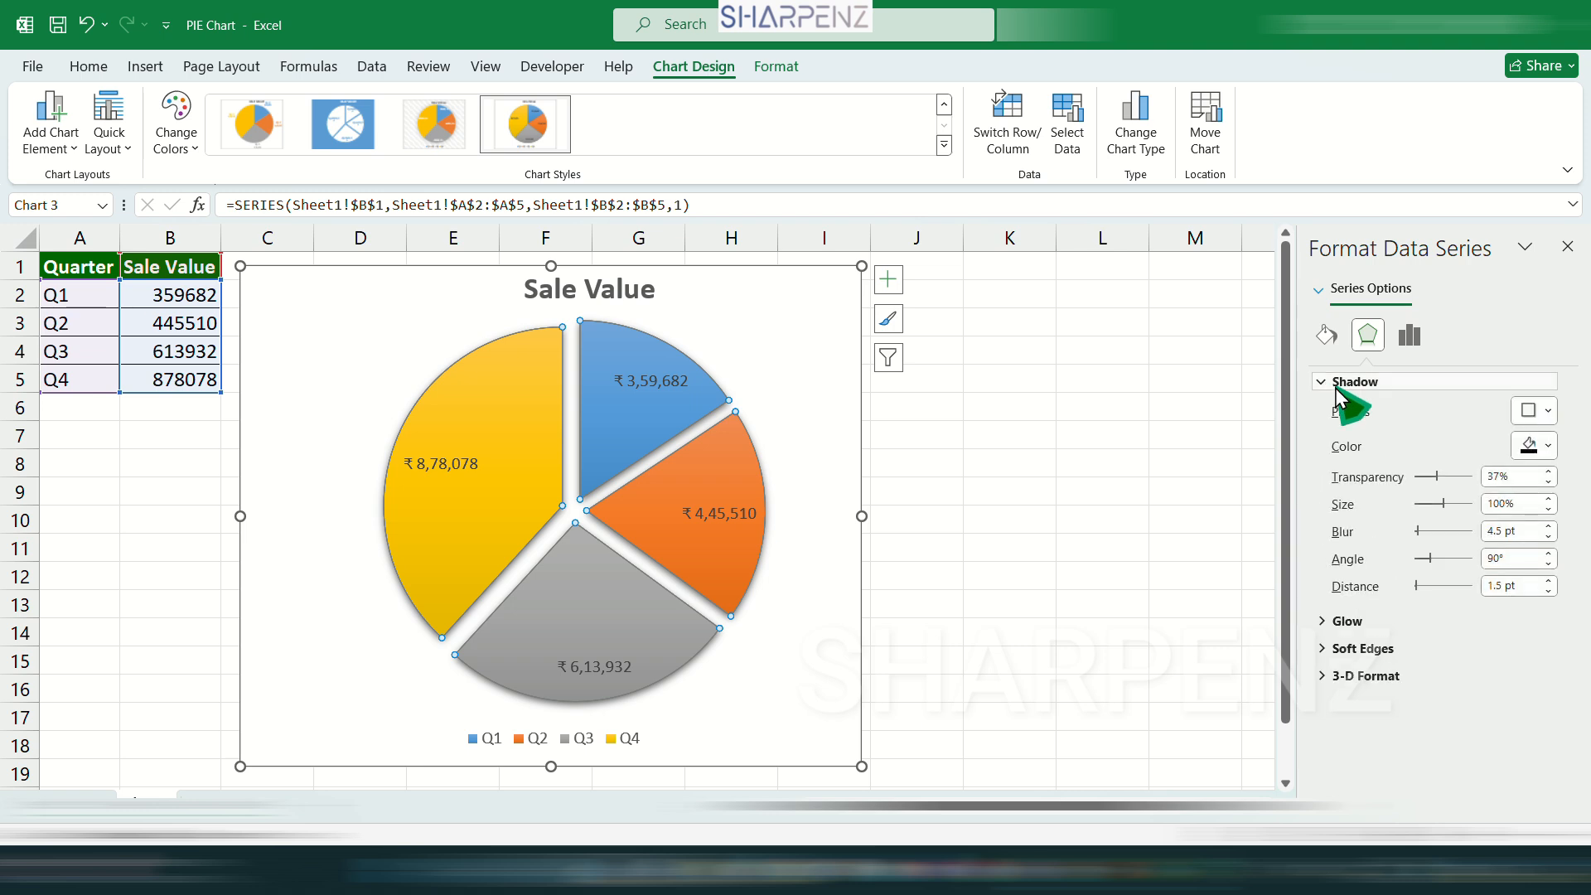
left_click(1329, 623)
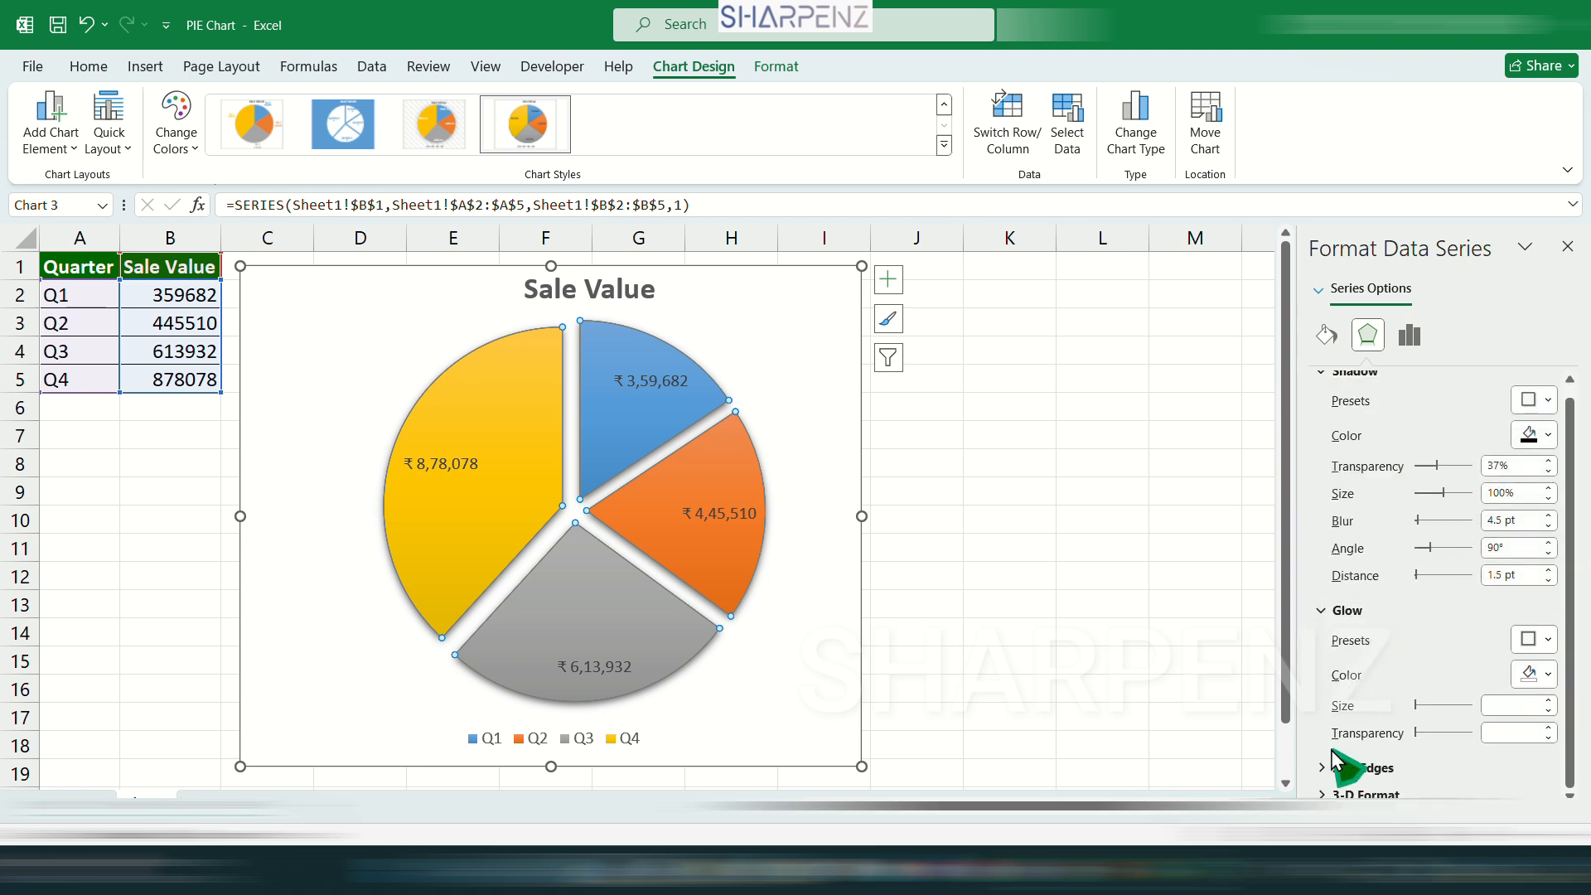
left_click(1342, 753)
left_click(1368, 794)
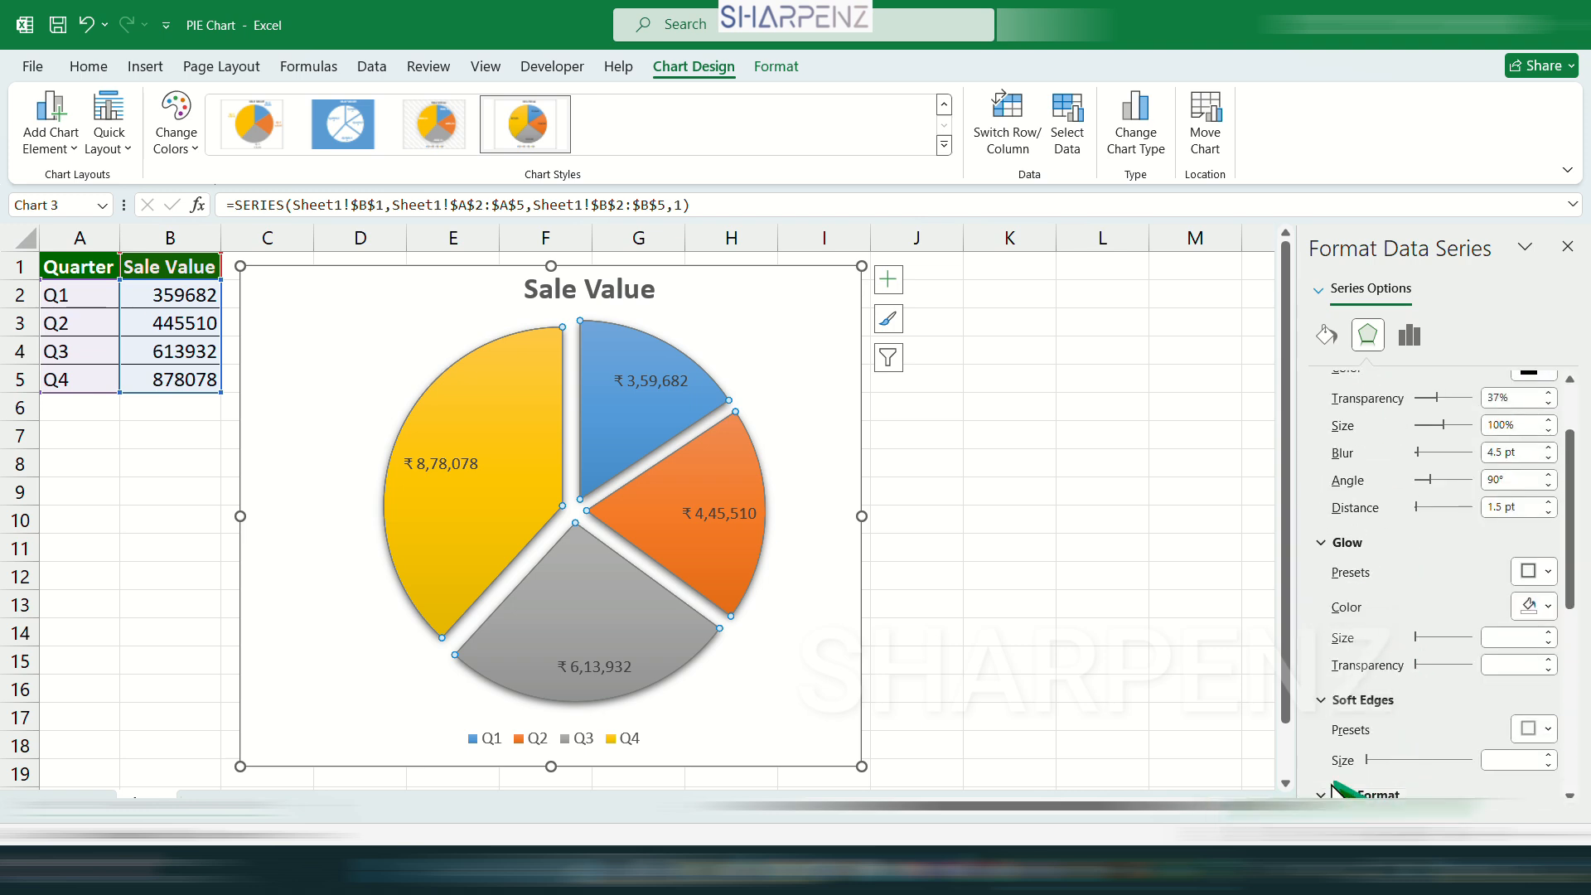
scroll(1382, 746, "down", 6)
scroll(1397, 471, "up", 1)
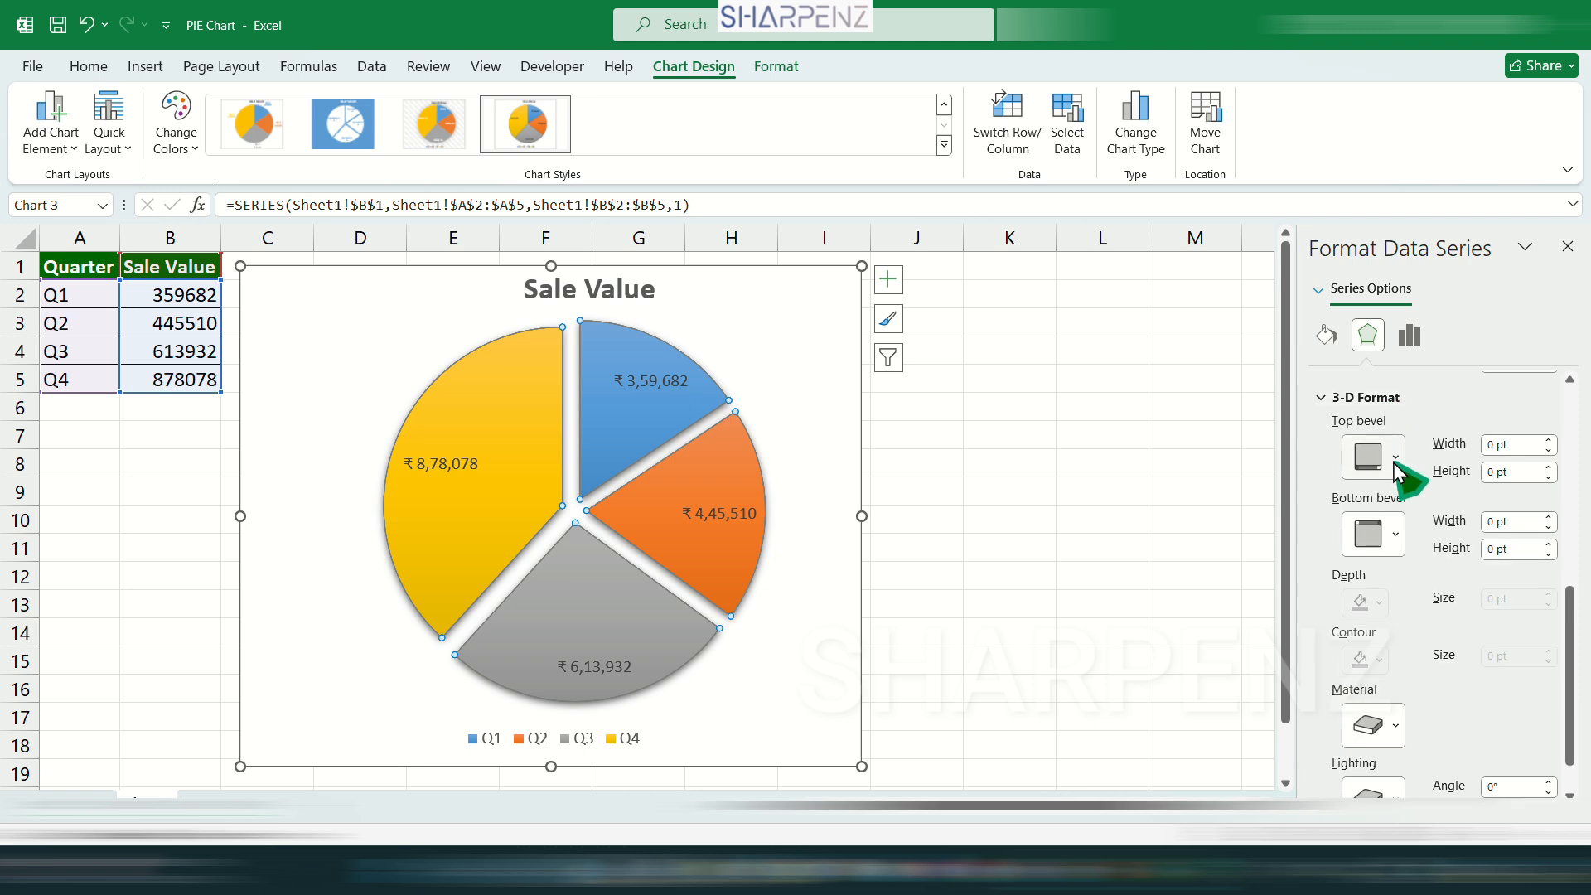
Give all pie slices a top bevel, using the first preset in the second row of bevels.
left_click(1396, 459)
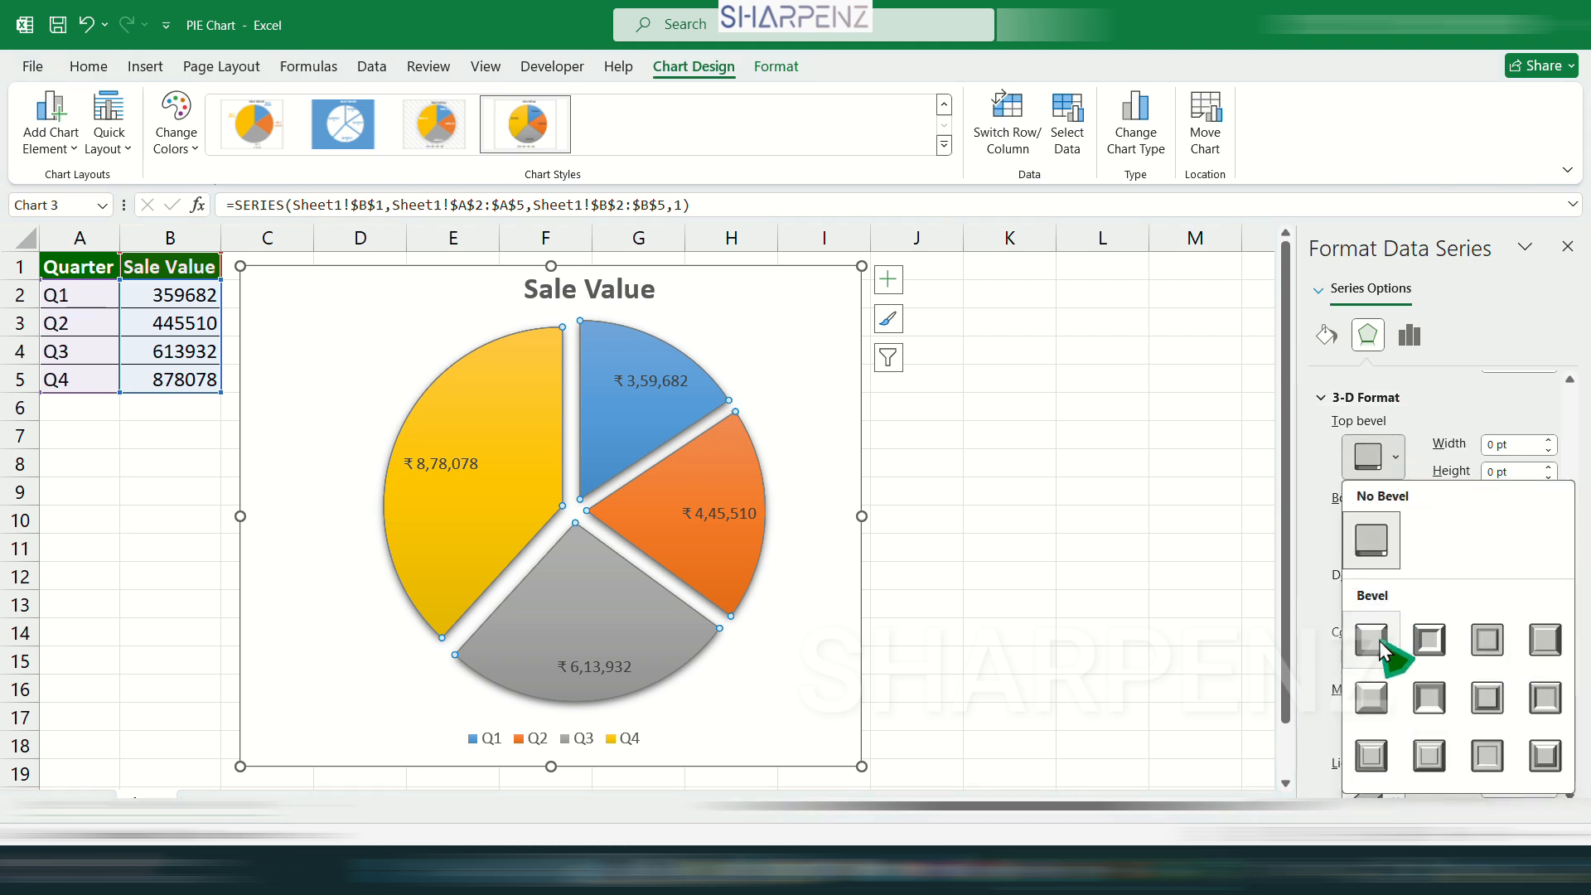
left_click(1374, 703)
left_click(741, 402)
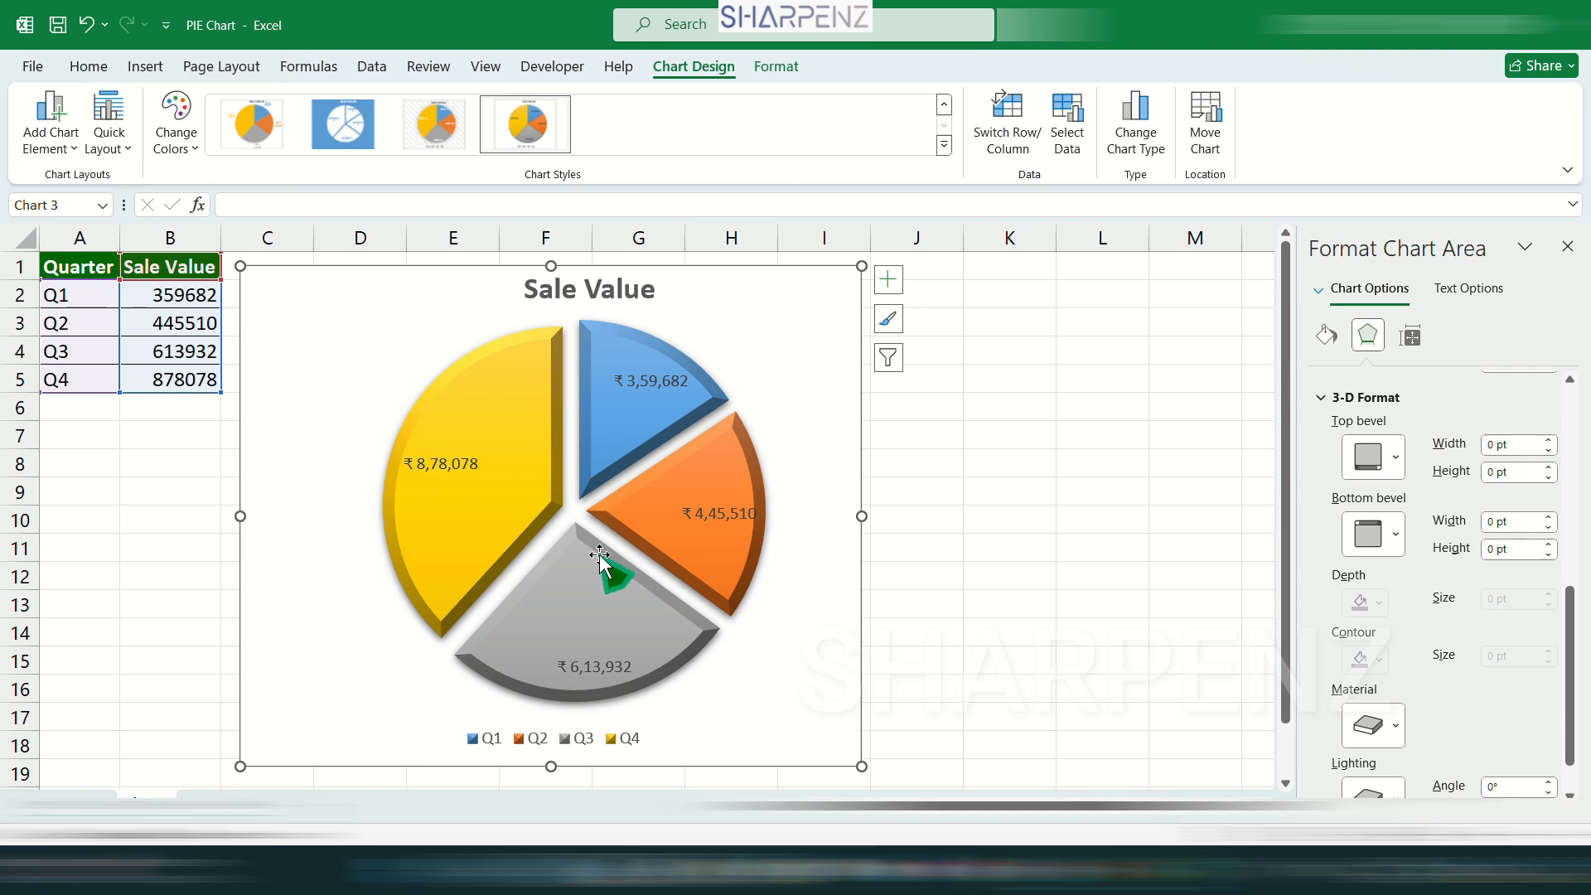
key("Escape")
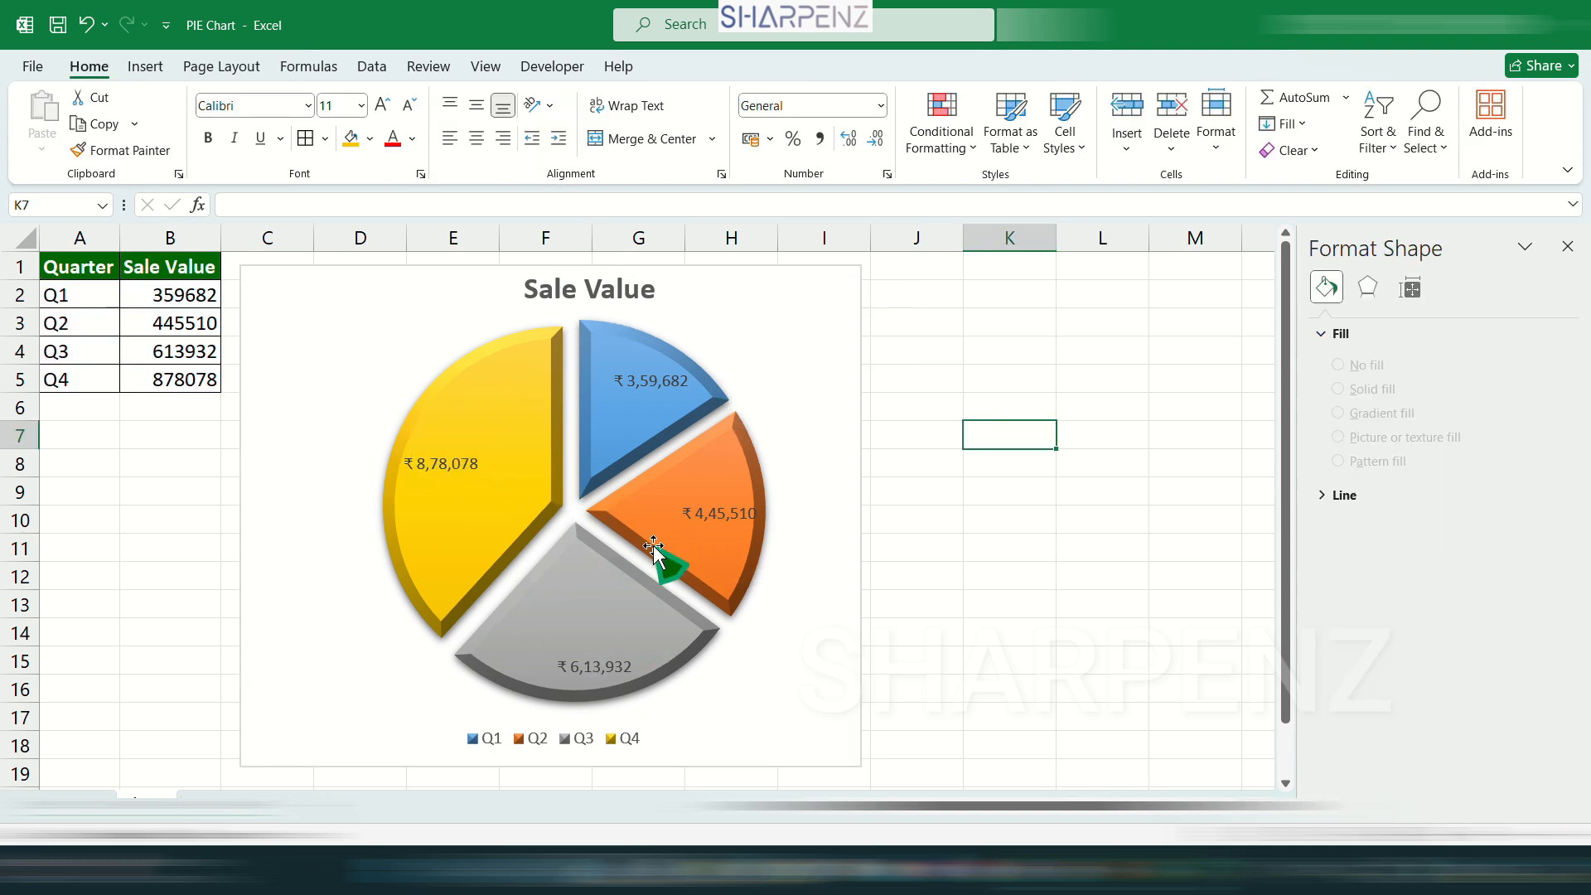
left_click(373, 365)
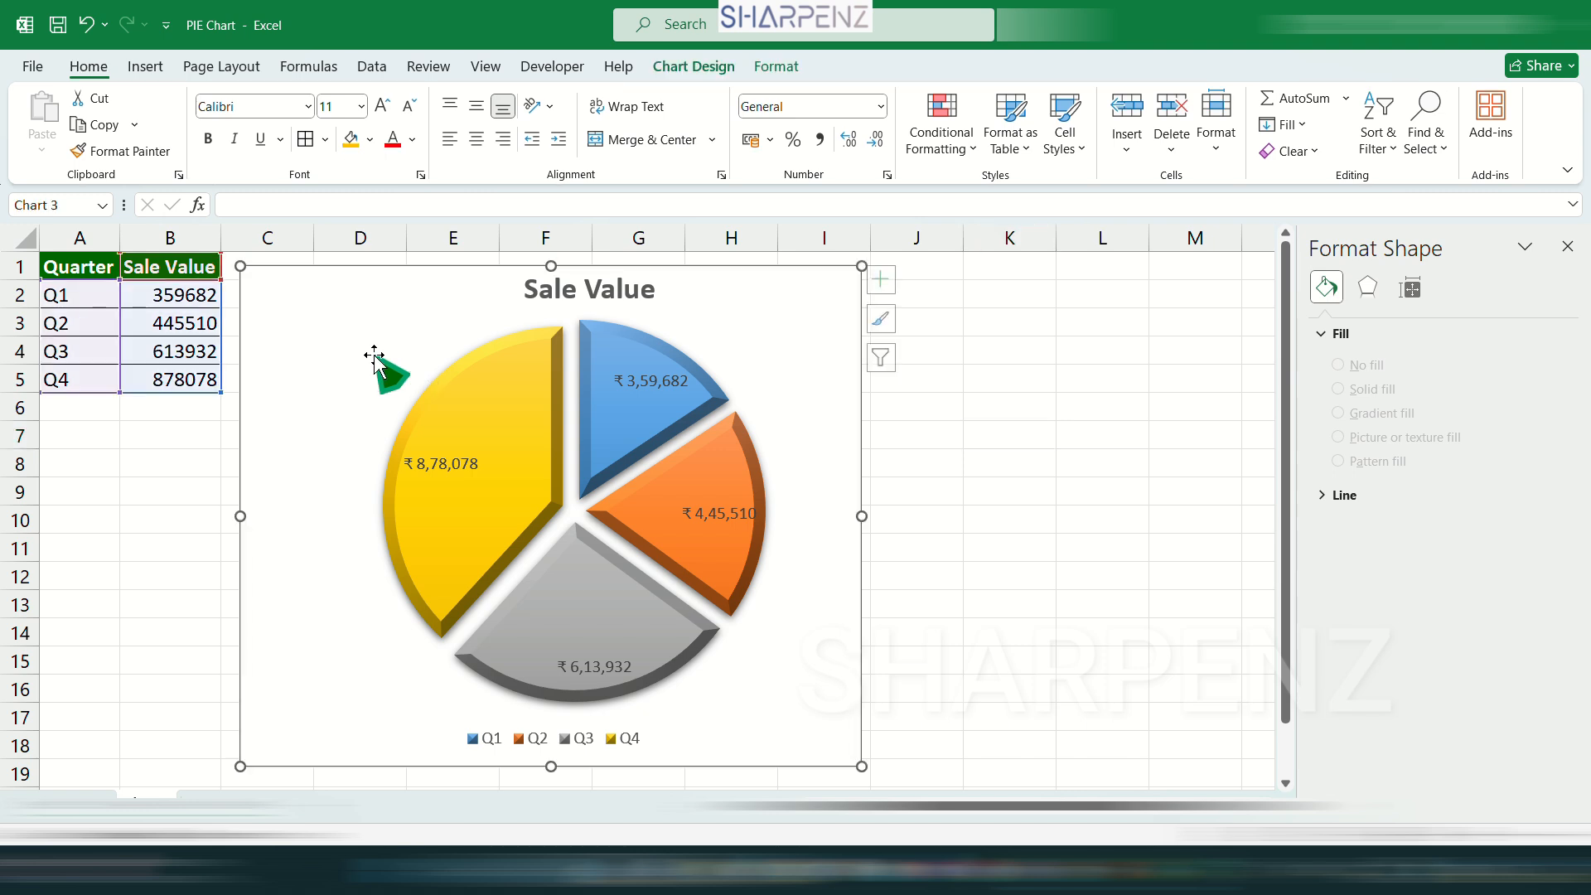